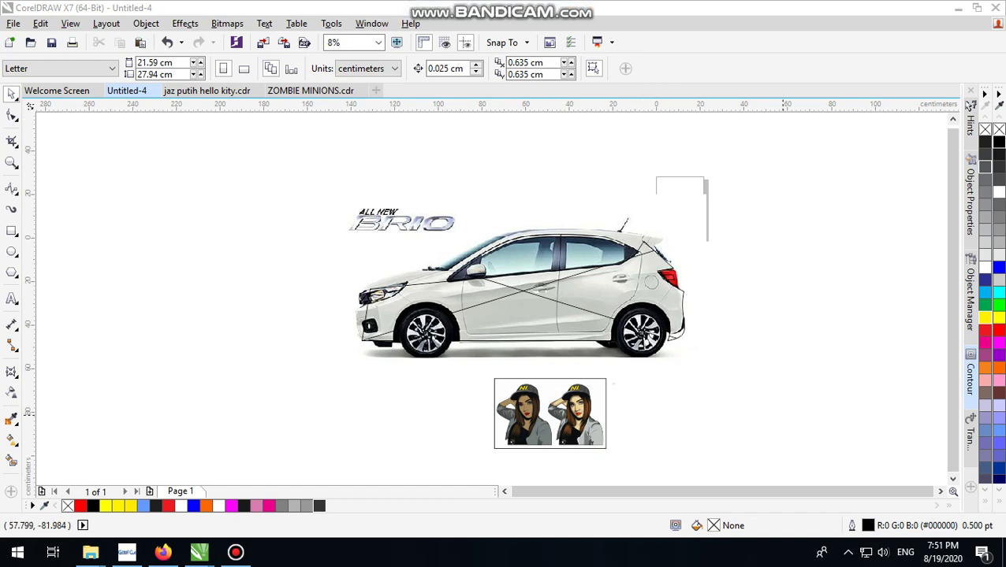
- Move the white rectangle out from behind the two portraits to the empty area below the car's front wheel
left_click(781, 413)
scroll(570, 414, "up", 1)
left_click(702, 402)
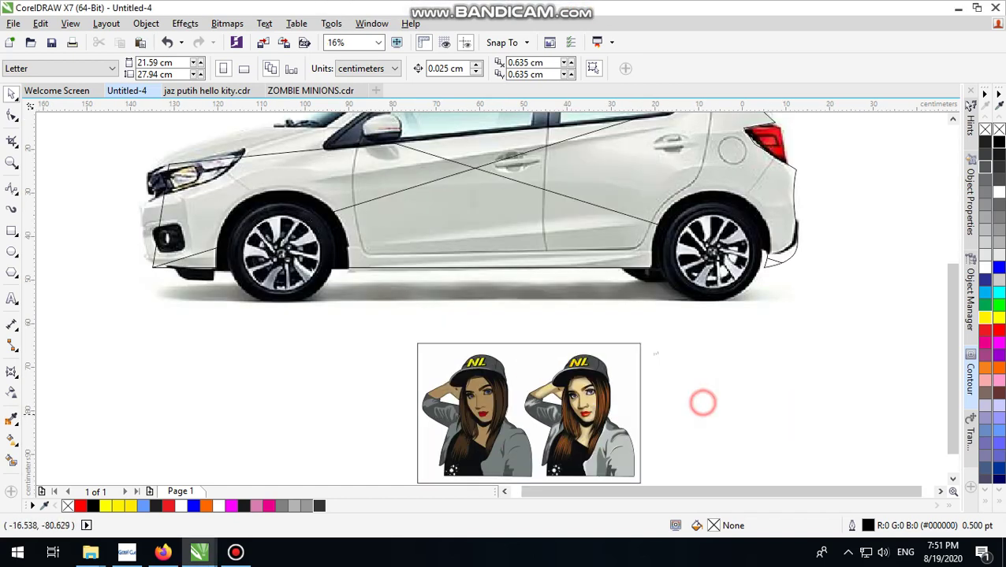
left_click(633, 381)
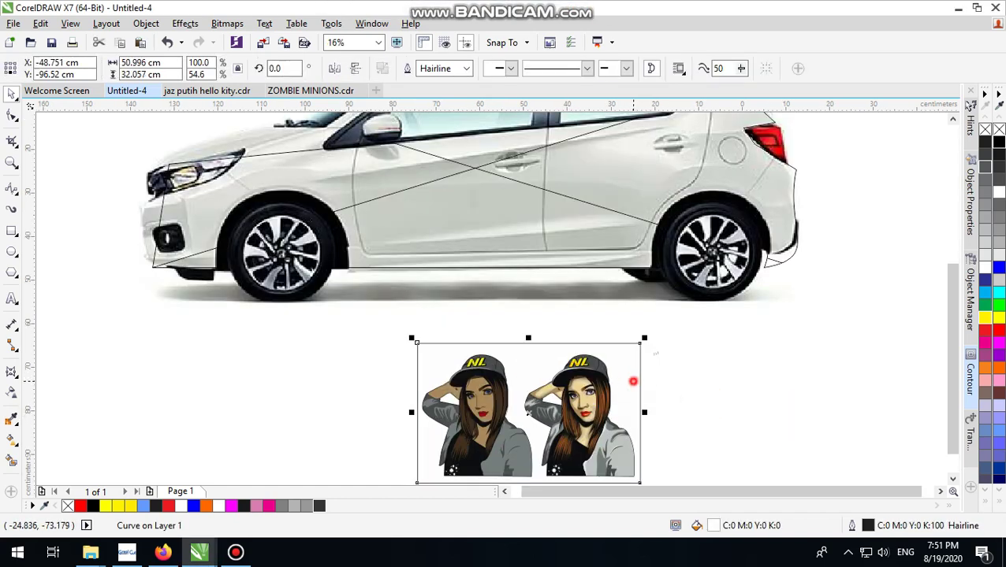
left_click_drag(633, 381, 292, 383)
left_click(367, 326)
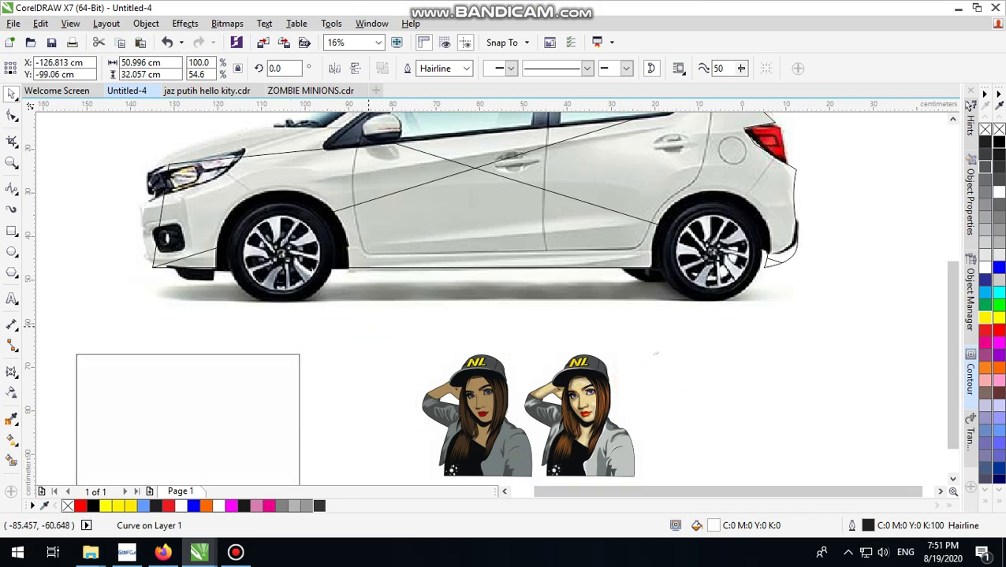
- Delete the darker, flat-coloured copy of the woman's portrait below the car
scroll(499, 334, "down", 1)
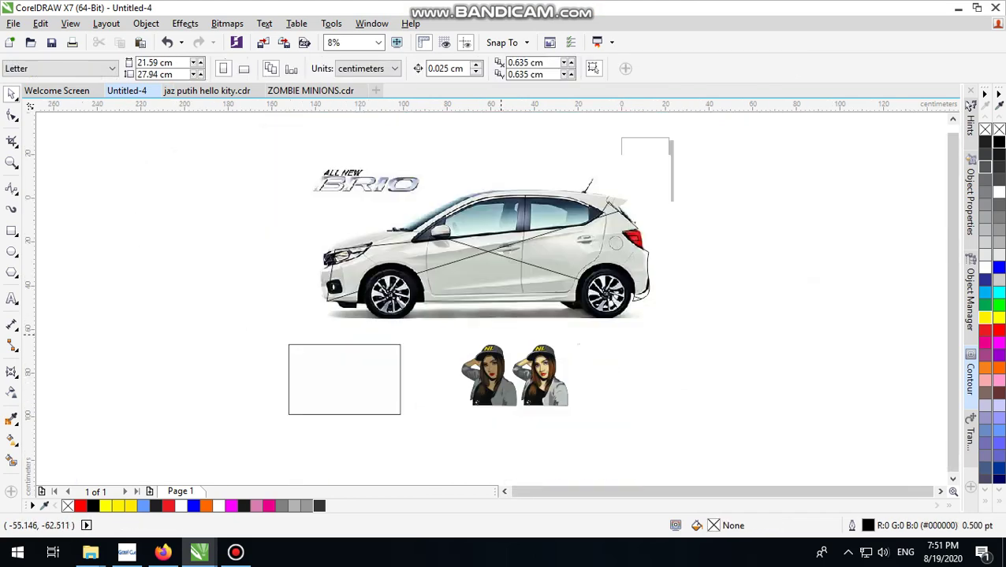
scroll(488, 393, "up", 1)
left_click_drag(550, 460, 392, 267)
key("Delete")
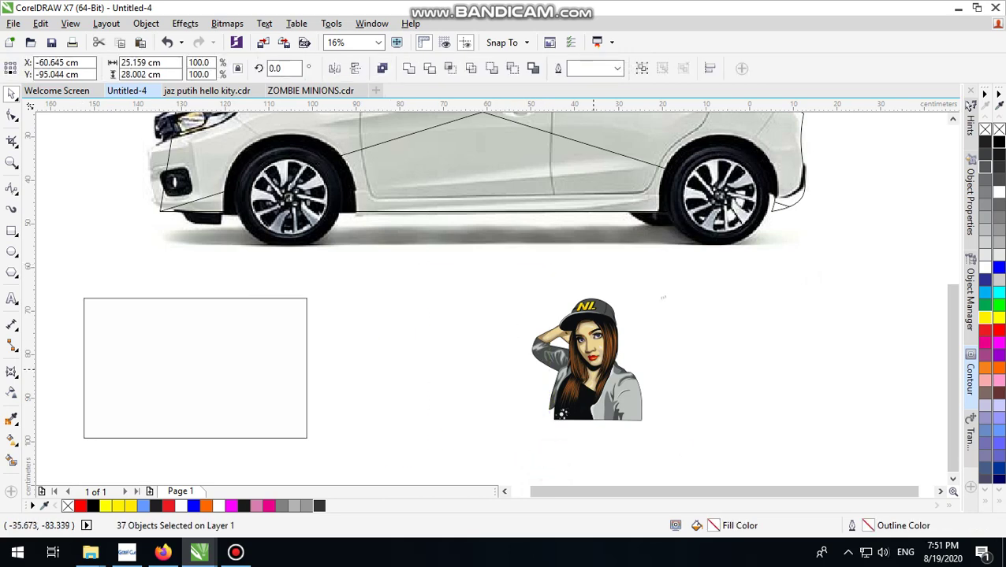
- Delete the tiny stray objects above and beside the remaining portrait
left_click_drag(684, 450, 484, 244)
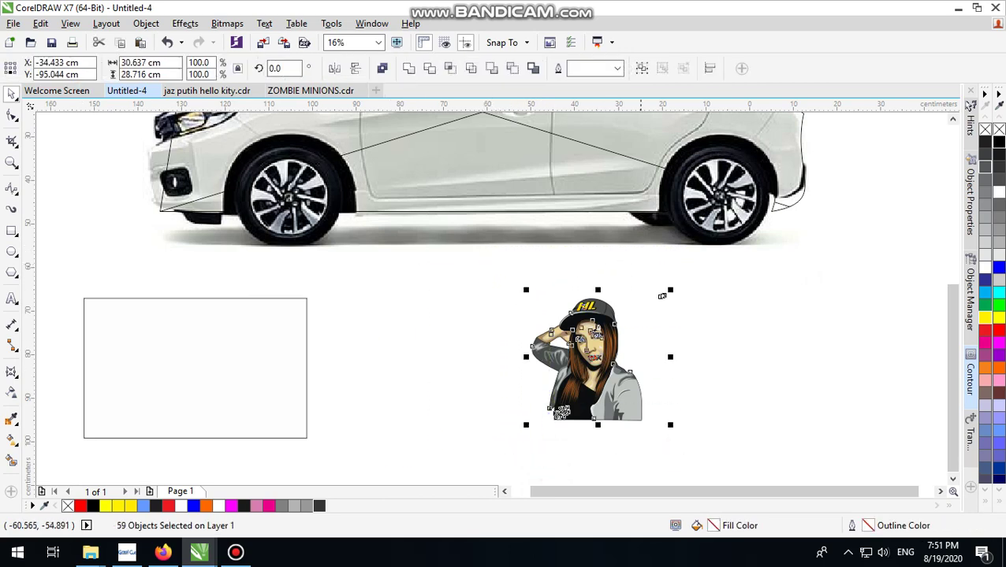
left_click_drag(718, 370, 640, 251)
key("Delete")
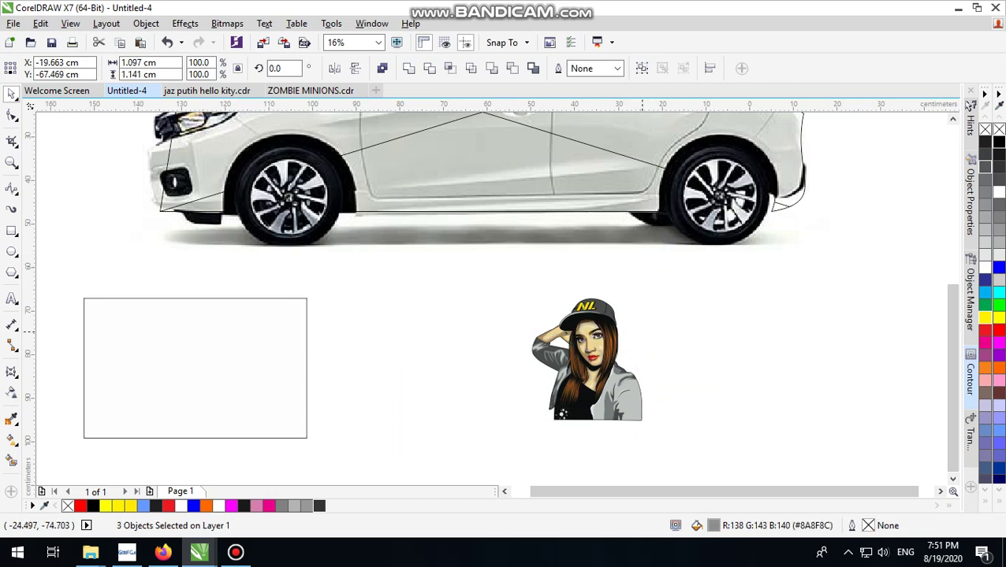
- Group all the portrait's objects and PowerClip the group inside the car's body outline
left_click_drag(696, 469, 509, 246)
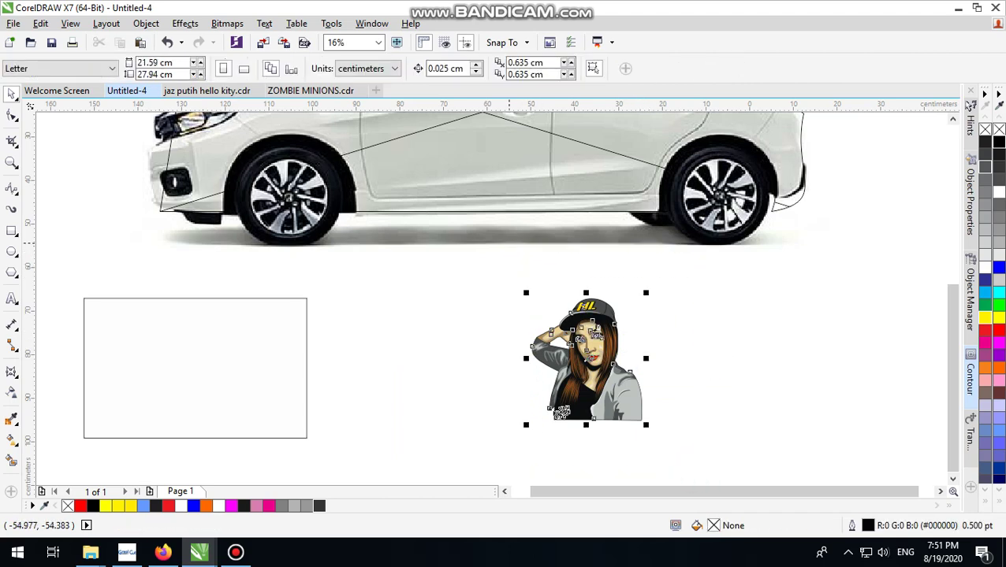
left_click(642, 68)
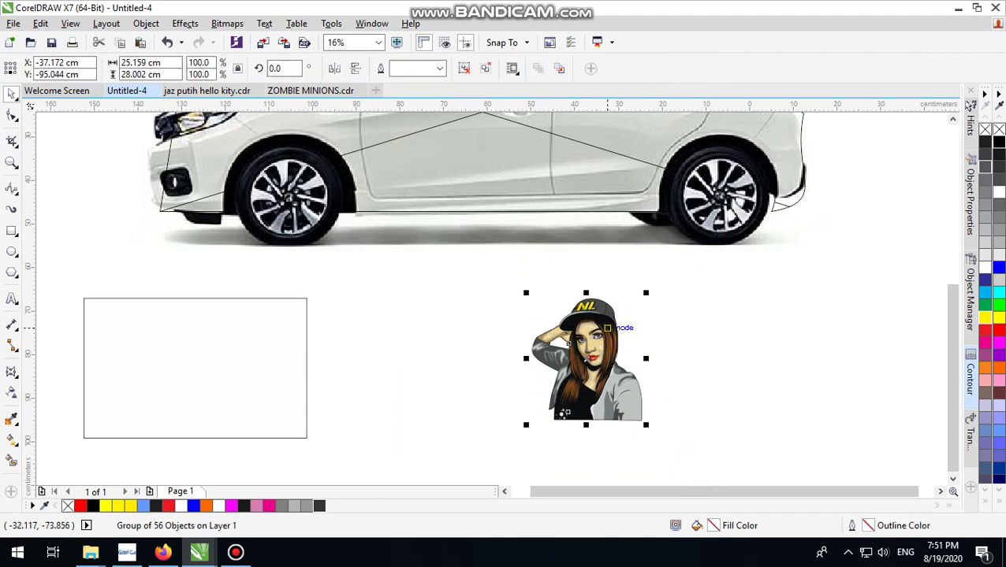
right_click(609, 323)
left_click(648, 178)
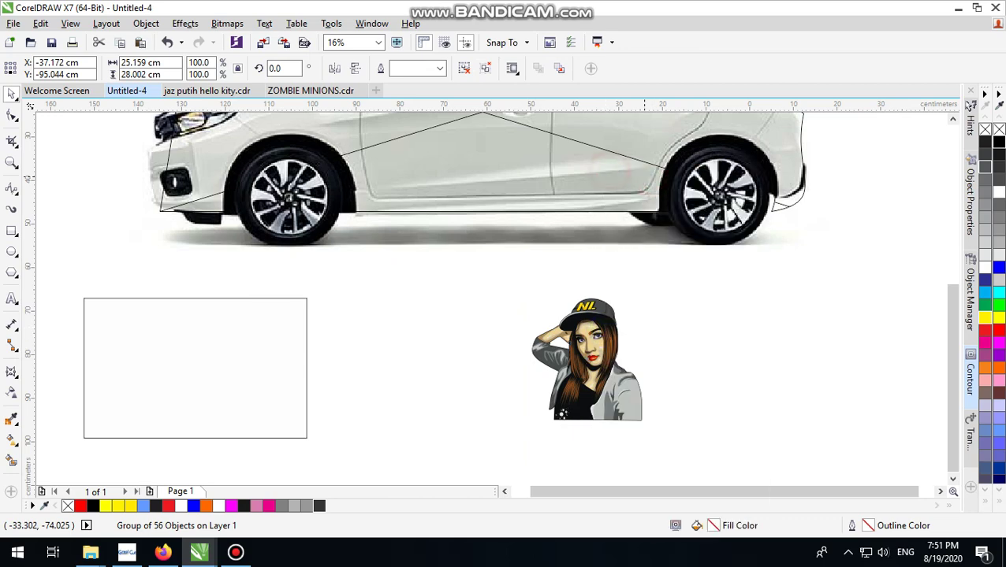
left_click(608, 170)
- Delete the blank white rectangle below the car
left_click(230, 364)
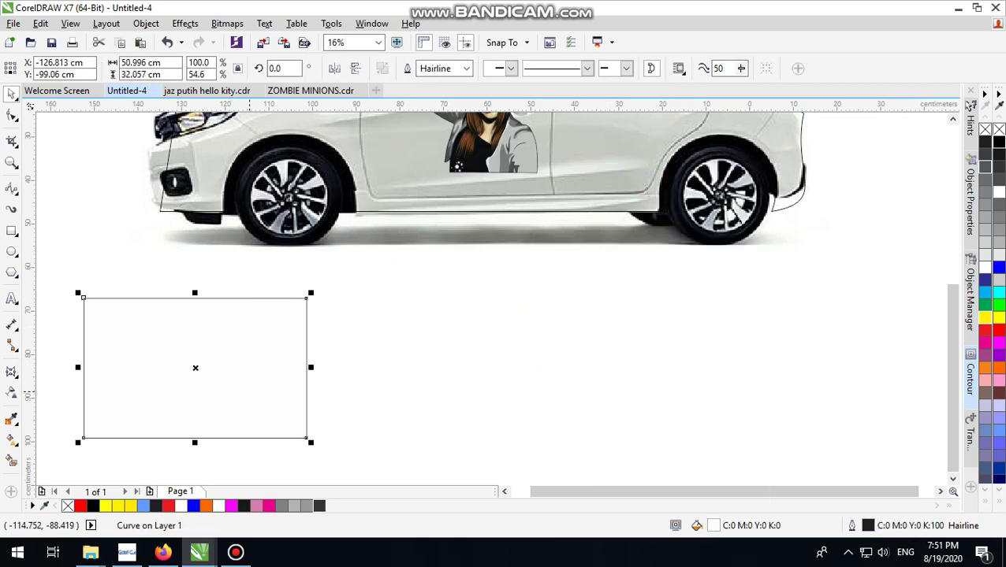
key("Delete")
scroll(567, 320, "down", 2)
scroll(562, 283, "up", 2)
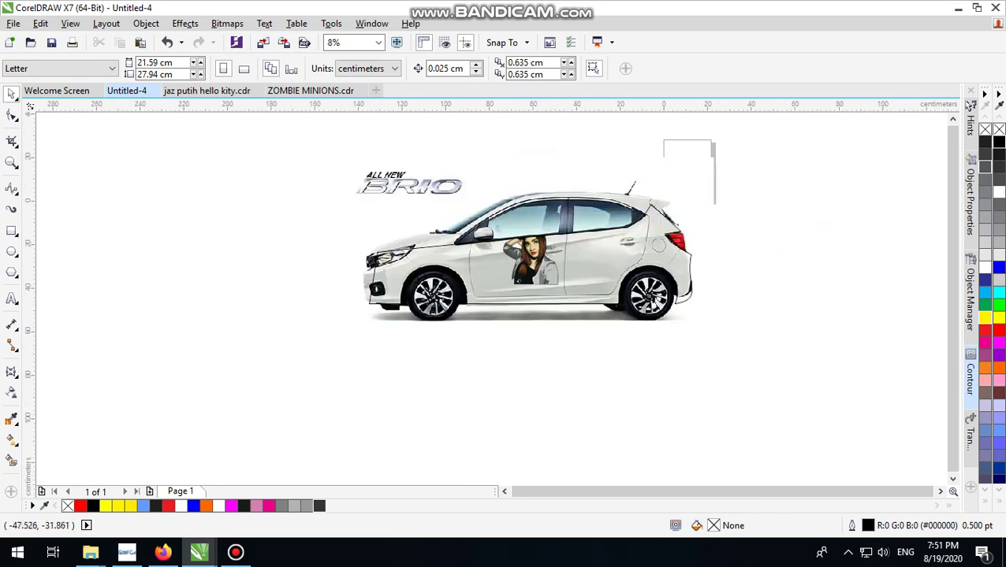
- Edit the PowerClip contents, enlarge the portrait to about 128% and position it over the rear door just ahead of the rear wheel
left_click(537, 270)
double_click(550, 270)
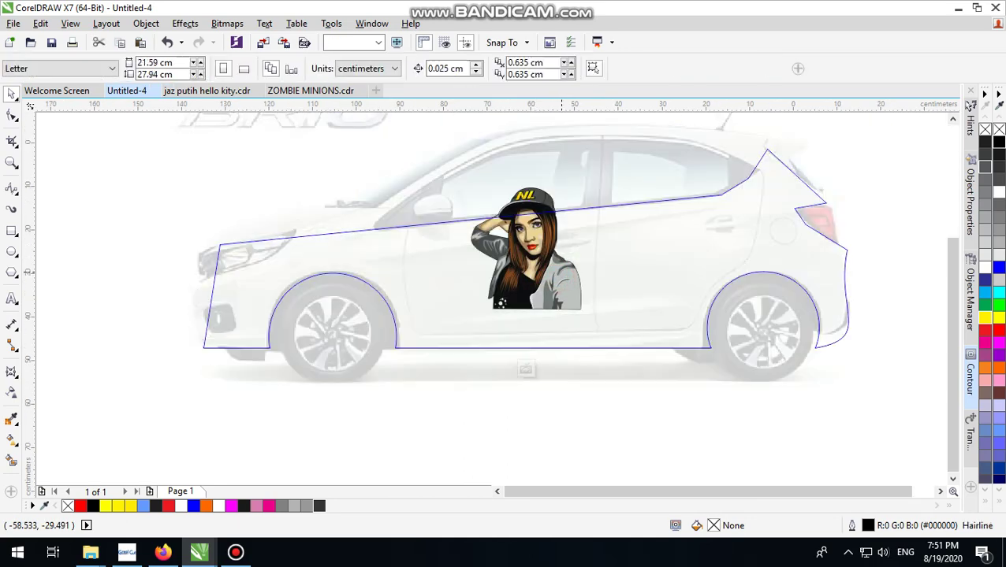
left_click_drag(540, 263, 657, 325)
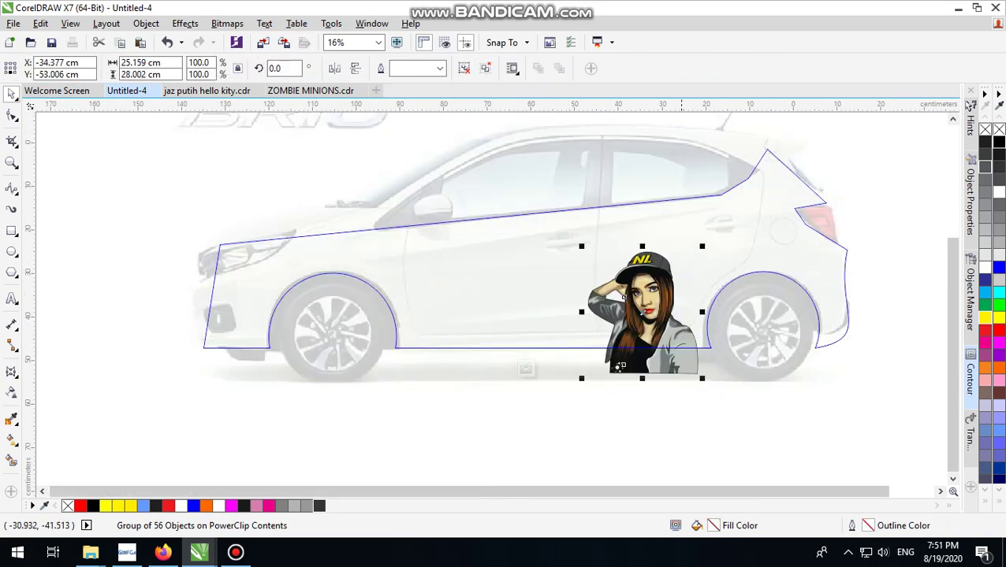
left_click_drag(702, 246, 736, 209)
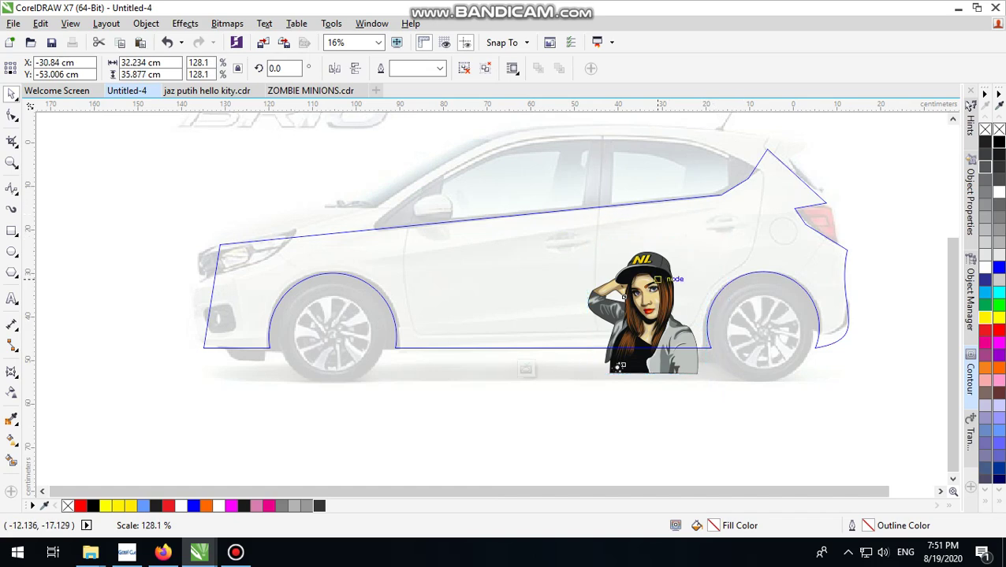
left_click_drag(657, 279, 634, 275)
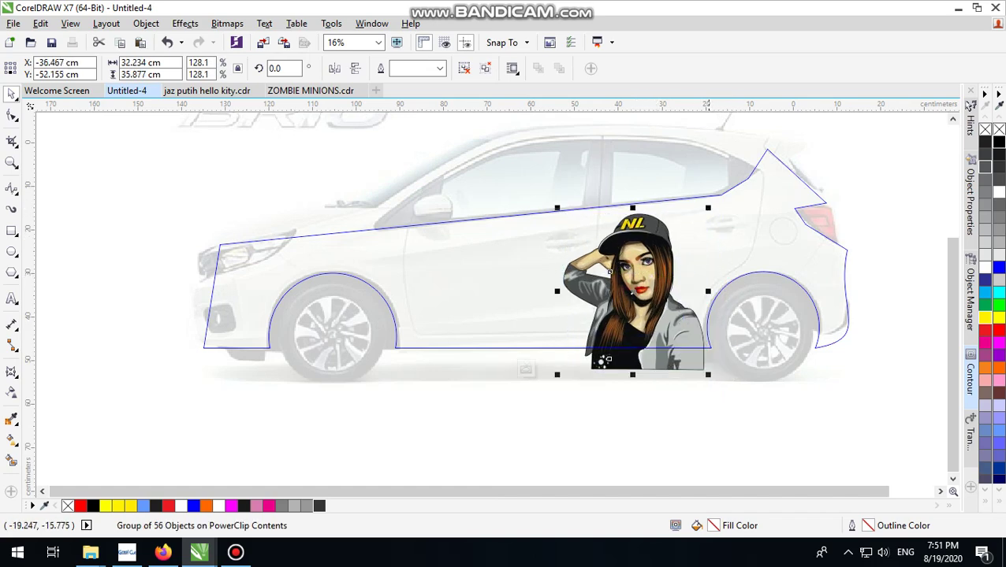
left_click_drag(604, 360, 607, 357)
left_click(784, 435)
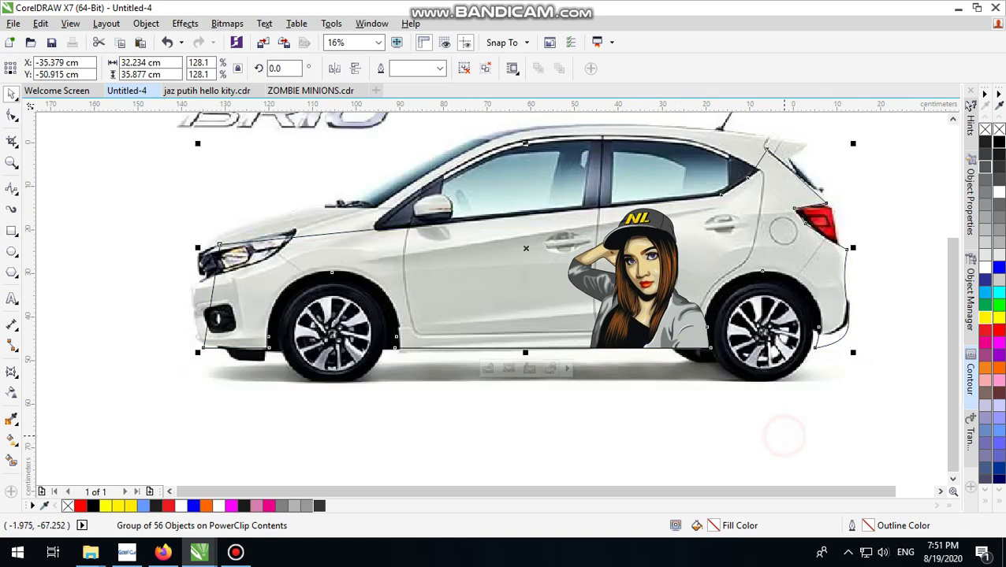
left_click(711, 435)
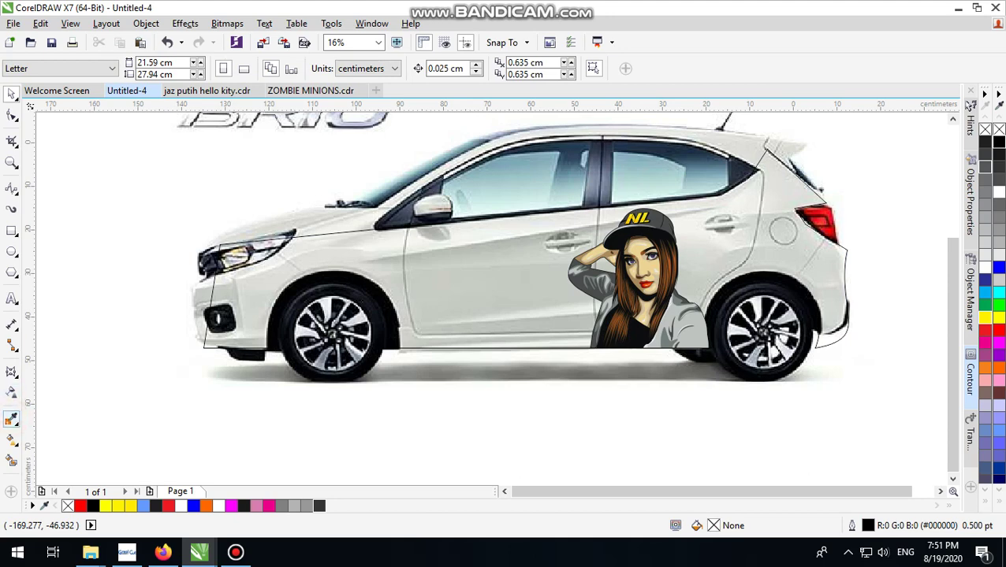
- Draw a closed, left-pointing arrowhead shape about 81 by 39 cm with the Polyline tool across the car doors and portrait
left_click(11, 419)
left_click(12, 188)
left_click(14, 191)
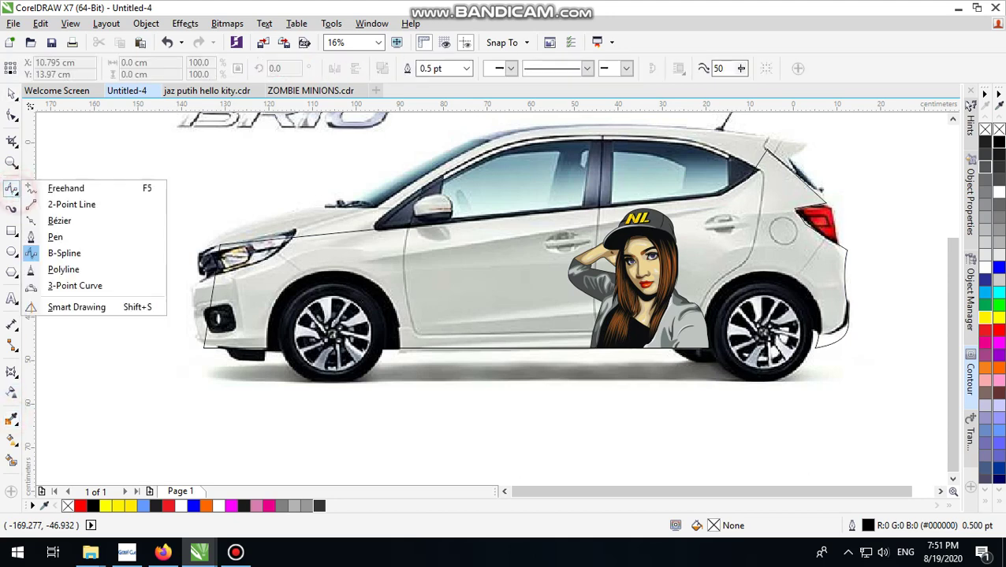
left_click(63, 269)
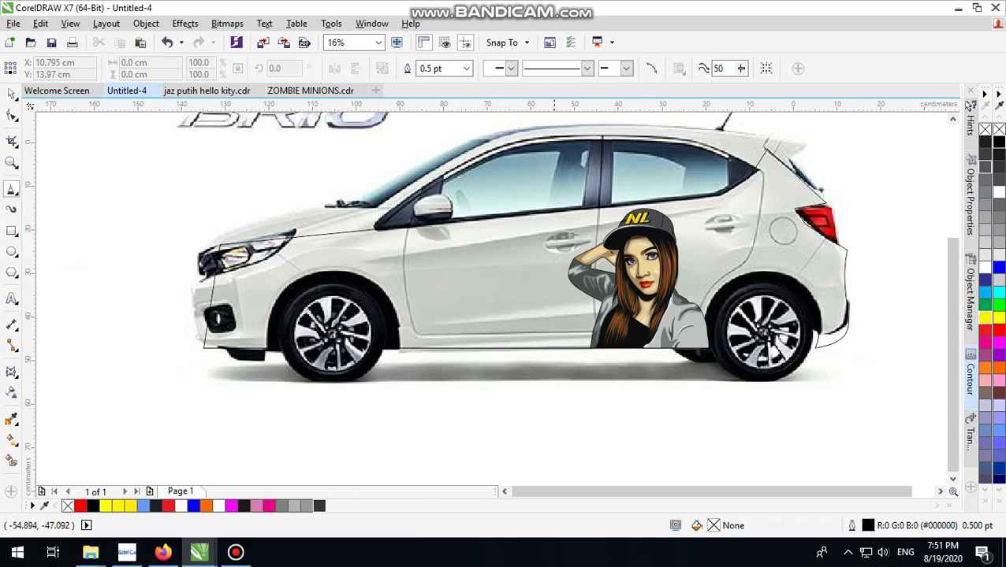
left_click(549, 355)
left_click(434, 315)
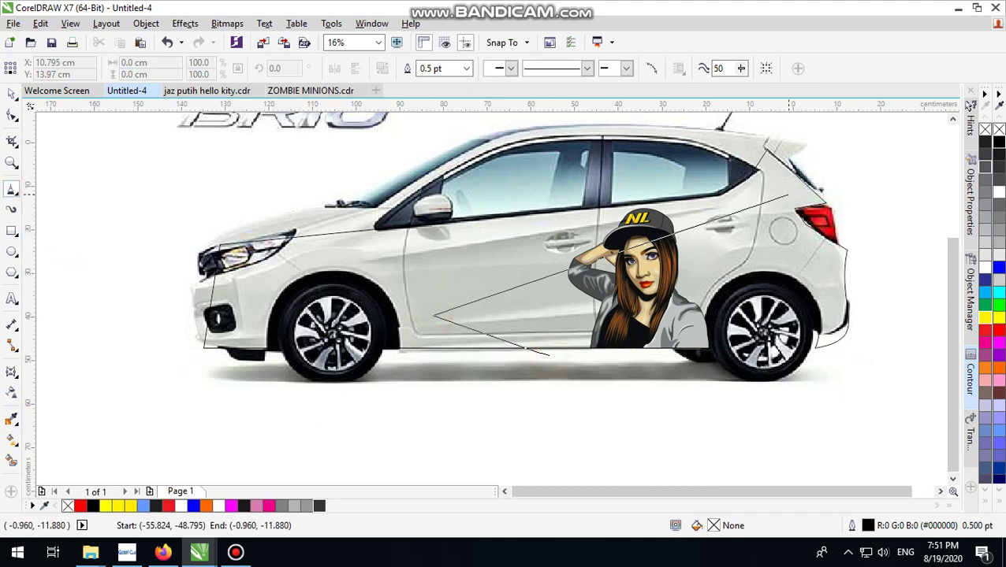
left_click(783, 194)
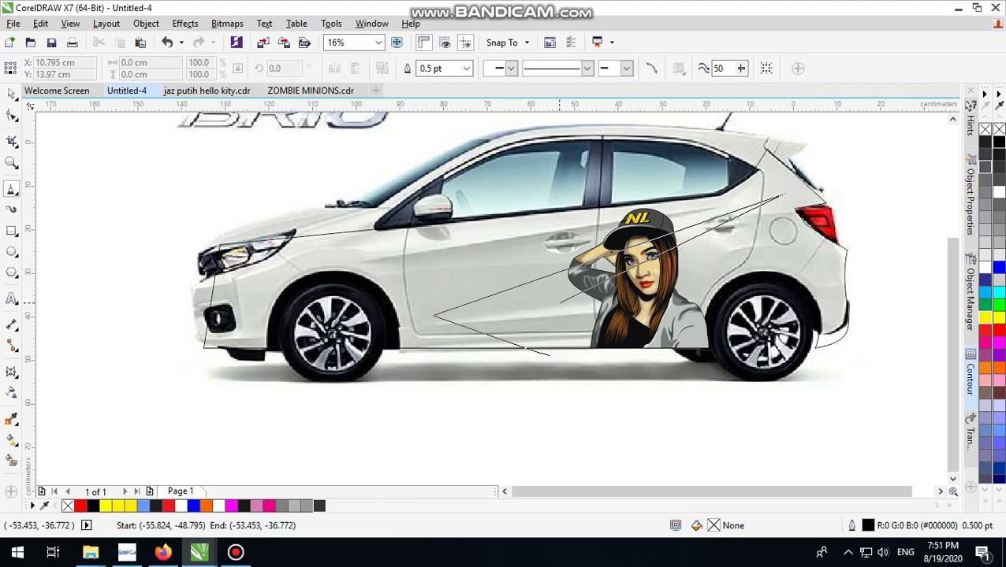
left_click(559, 302)
left_click(698, 363)
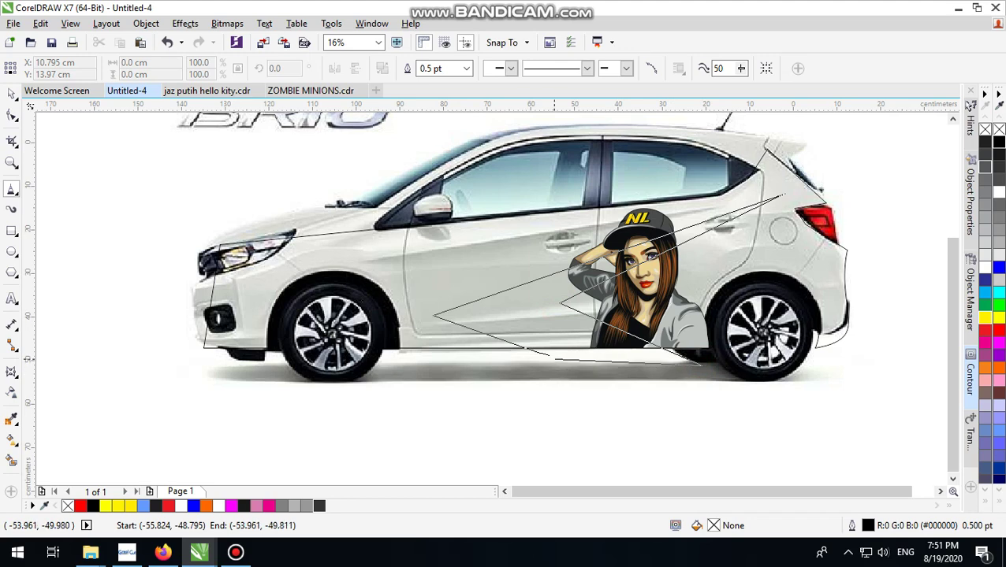
left_click(547, 357)
key("space")
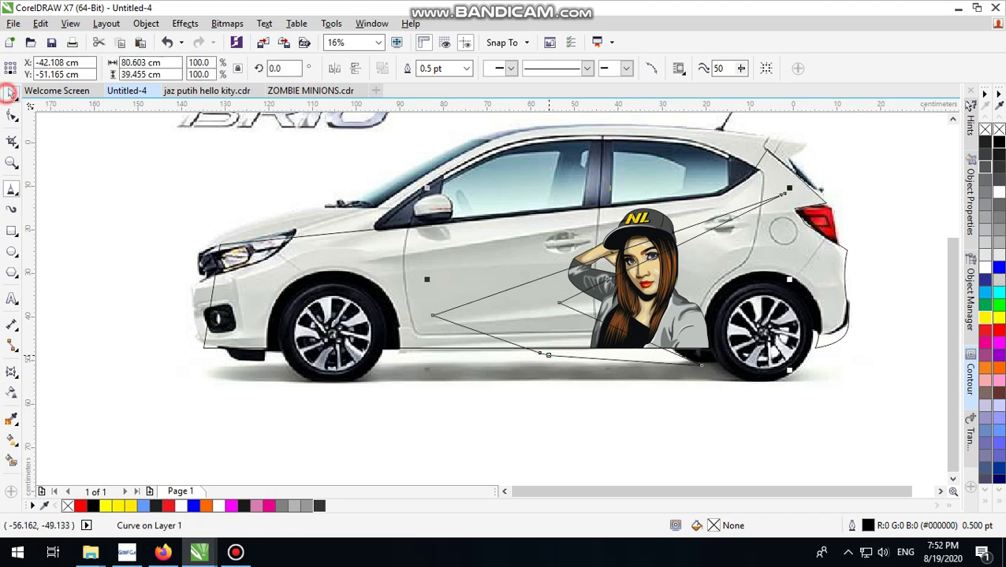
- Fill the arrowhead shape with red and remove its outline
left_click(994, 329)
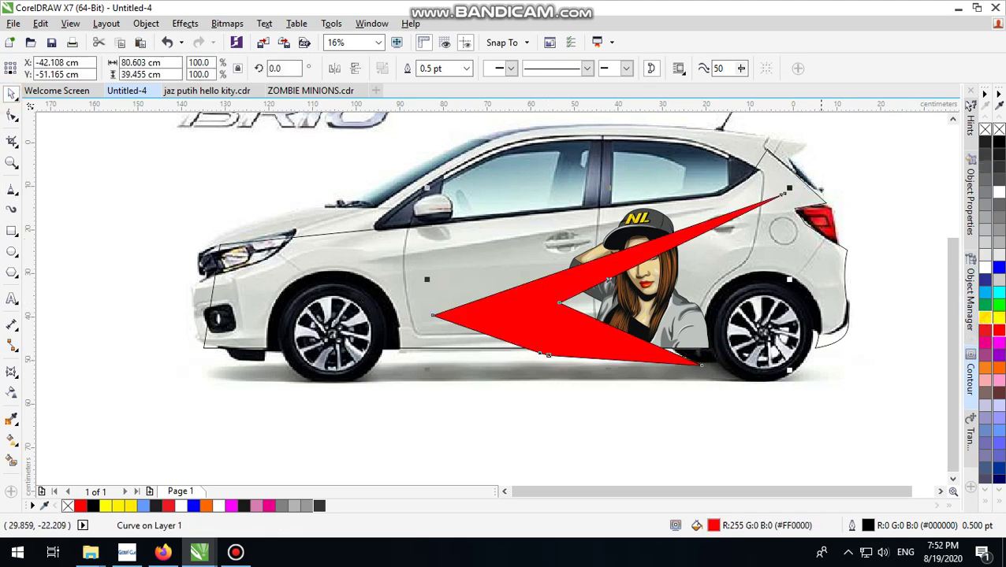
right_click(622, 256)
key("Escape")
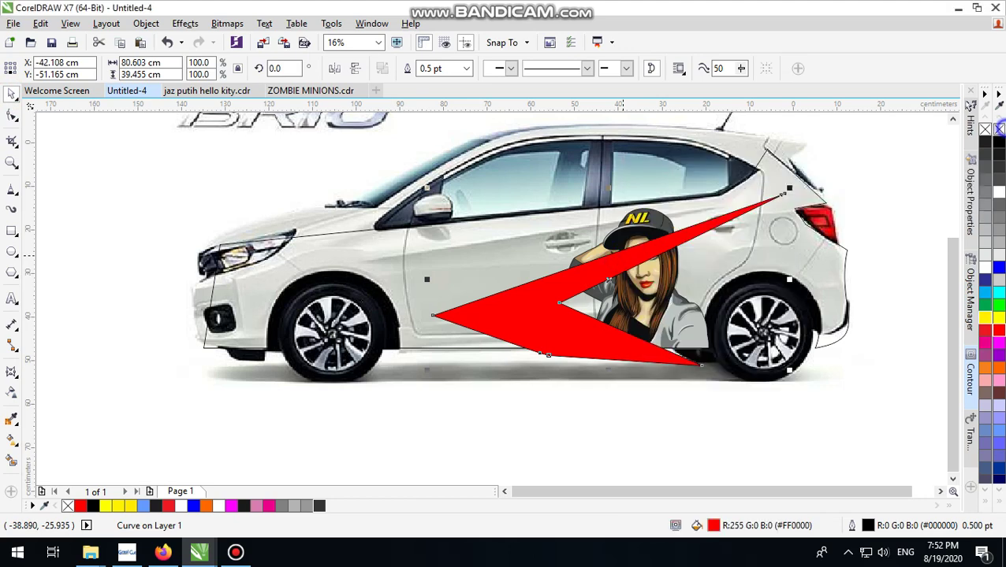
right_click(998, 129)
- PowerClip the red arrowhead shape inside the car's body outline
right_click(573, 275)
left_click(635, 161)
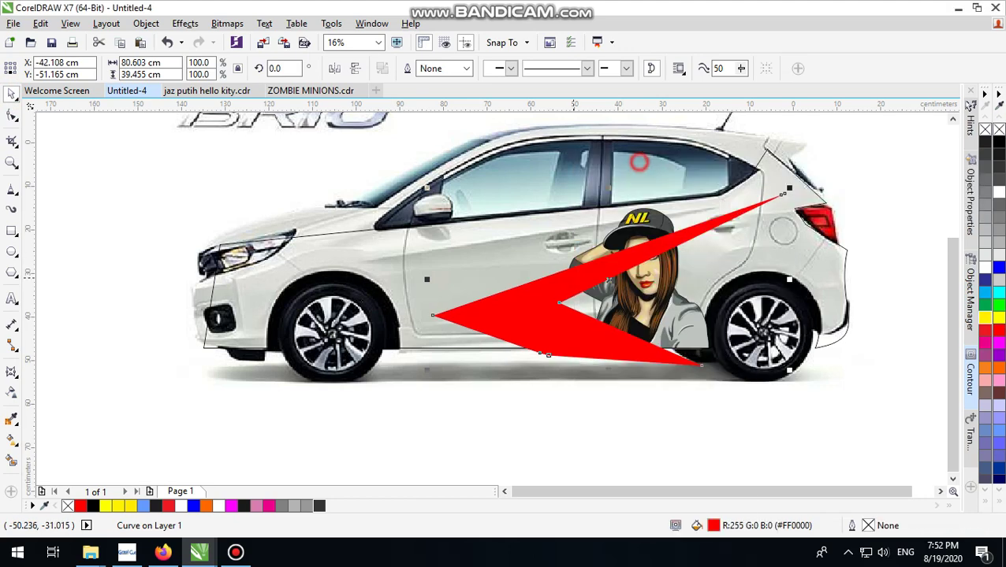
left_click(685, 209)
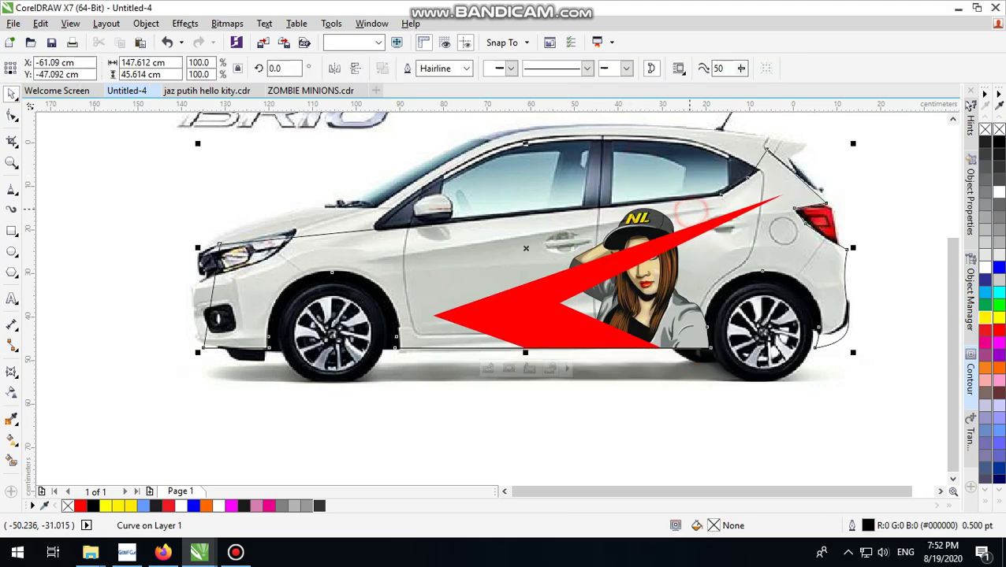
- Edit the car outline's PowerClip contents and send the red shape to the back, behind the portrait
left_click(688, 213, "ctrl")
left_click(696, 229)
key("shift+Page_Down")
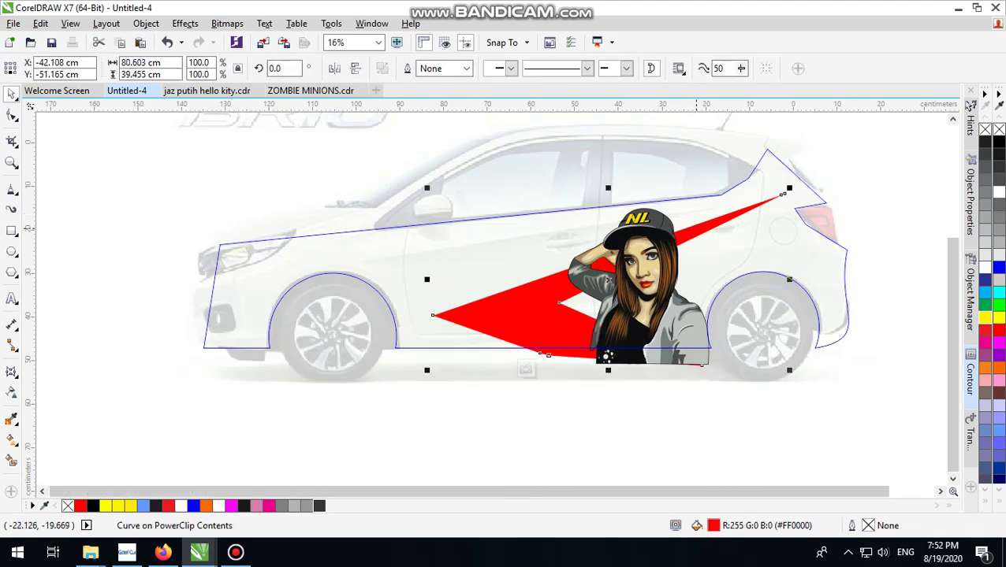
left_click(869, 165)
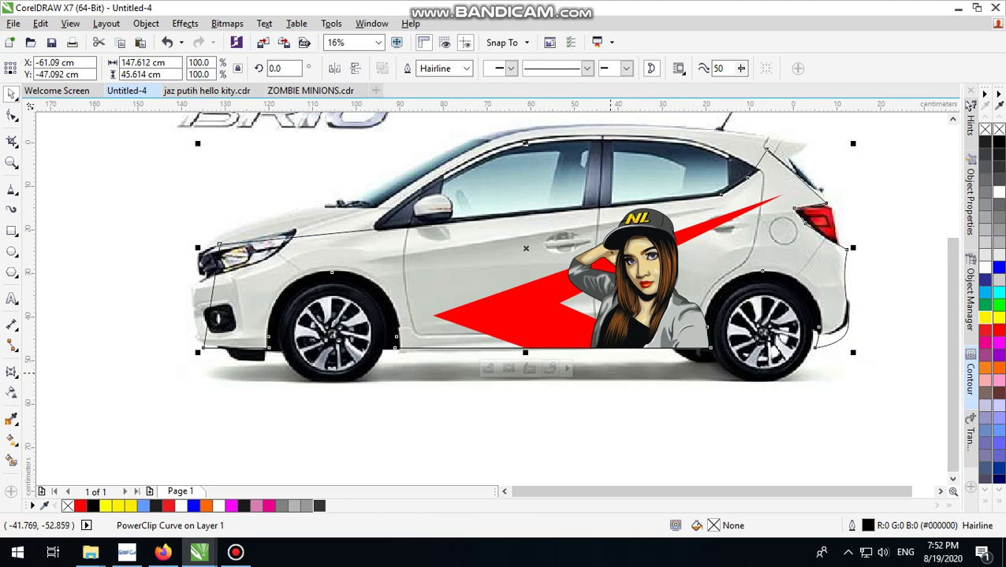
scroll(816, 330, "up", 1)
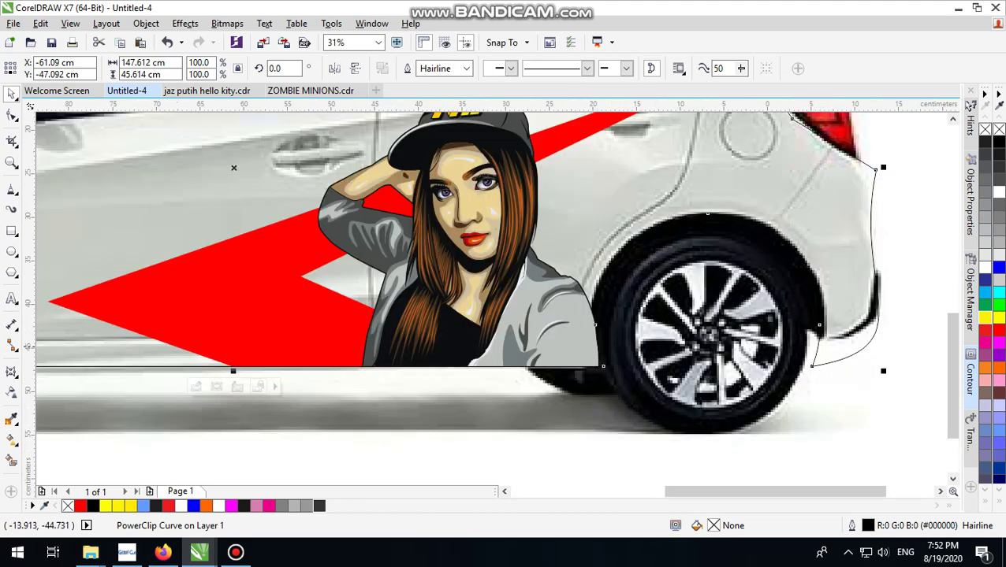
scroll(598, 345, "down", 1)
left_click(767, 205)
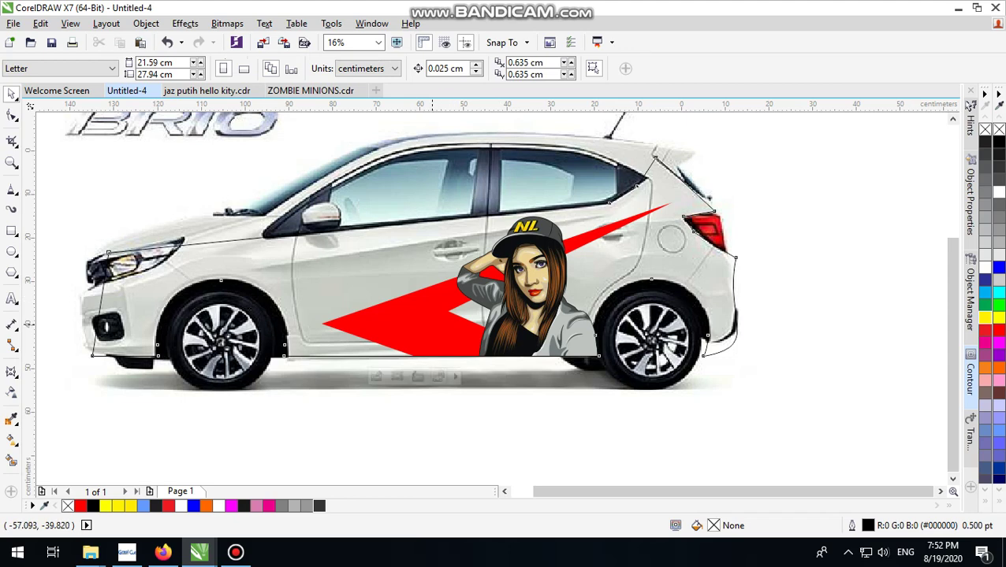
left_click(434, 324)
left_click(14, 190)
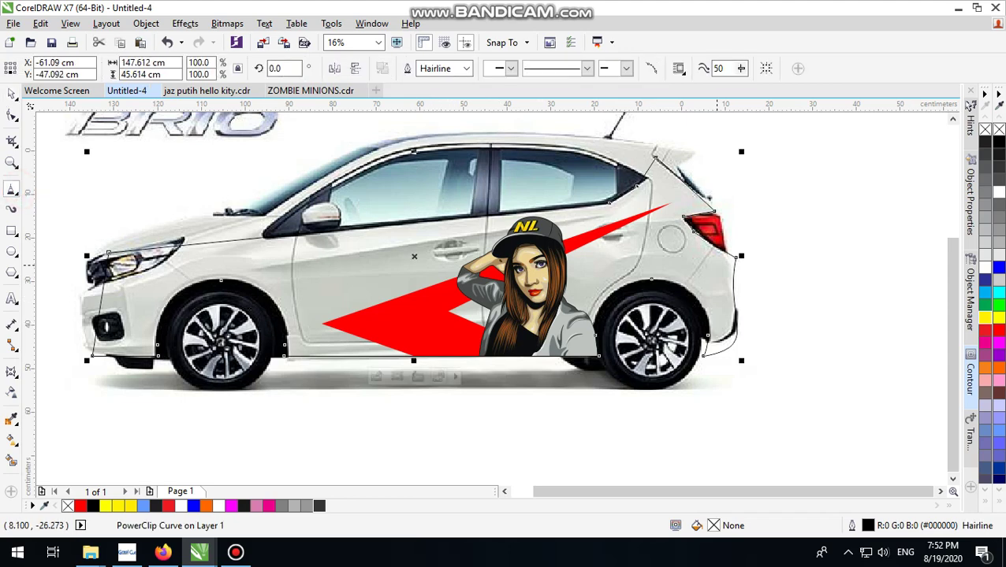
scroll(717, 235, "up", 1)
scroll(479, 320, "down", 2)
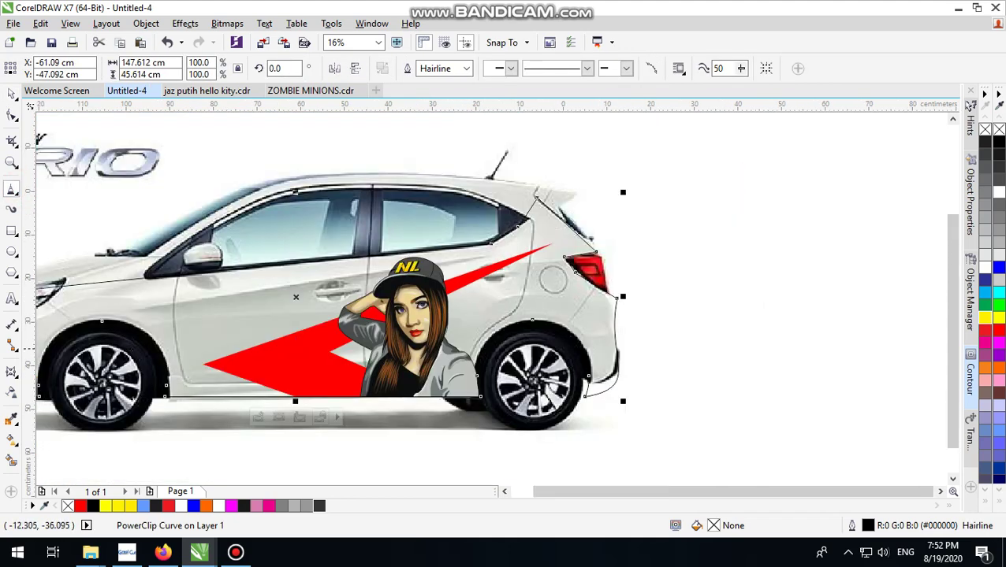
left_click(10, 92)
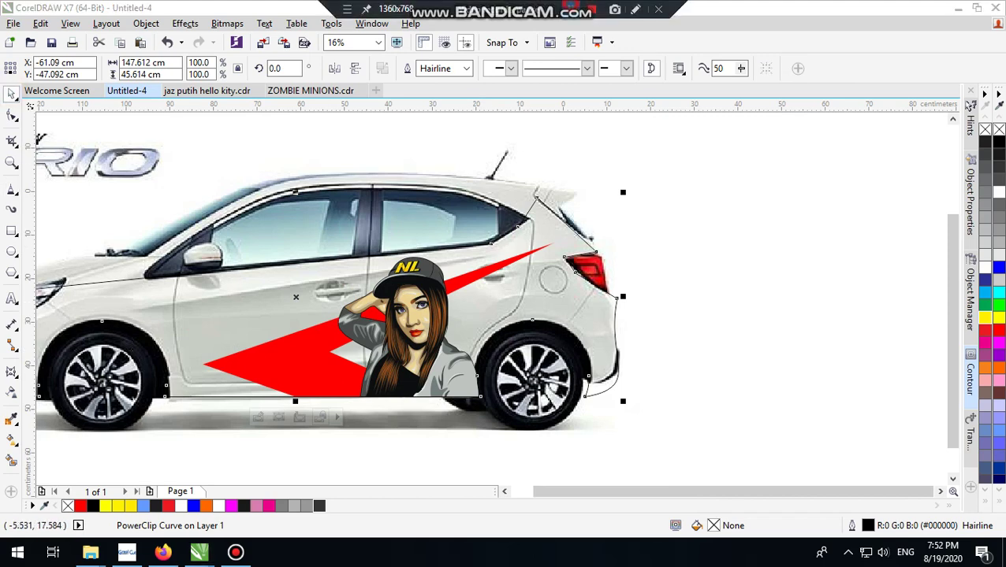
- Paste the copied blue paint-splatter shape and move it over the front tip of the red arrowhead on the car door
scroll(497, 315, "down", 2)
right_click(686, 186)
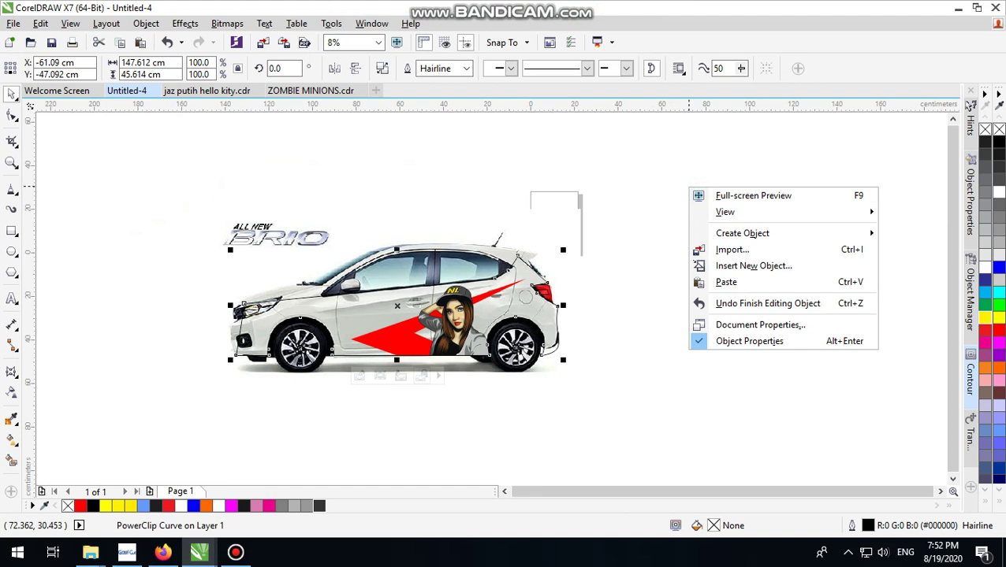
key("Escape")
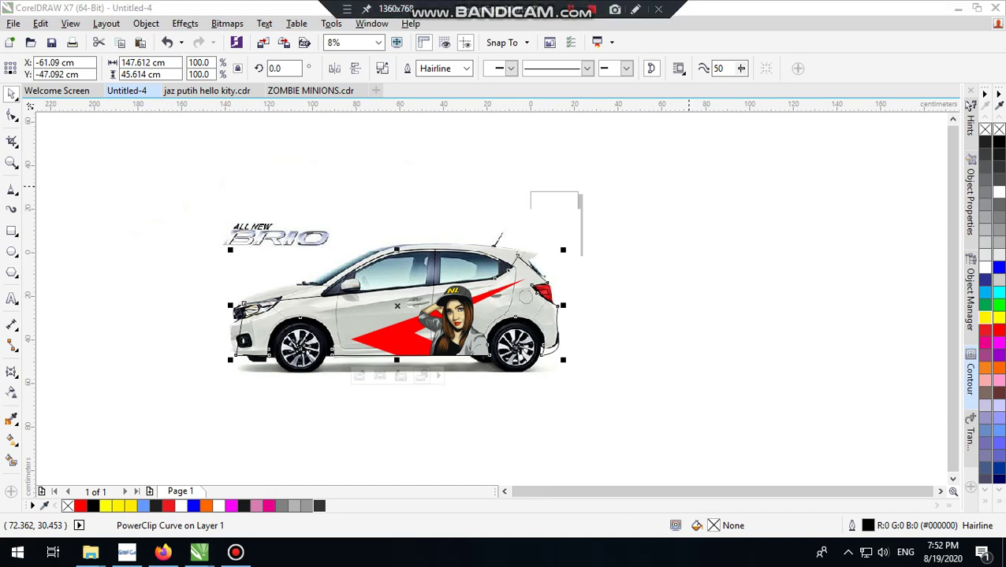
right_click(644, 209)
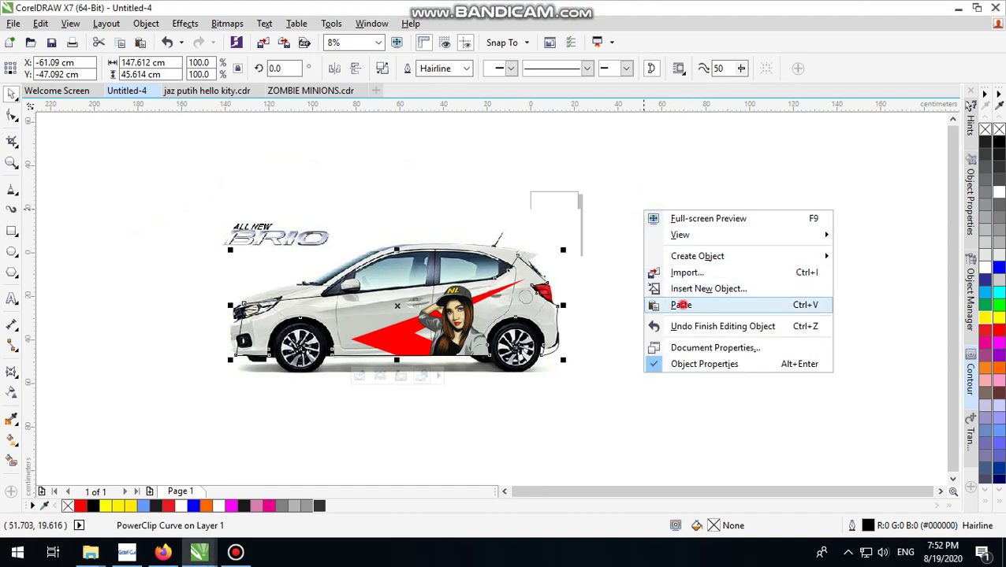
left_click(676, 307)
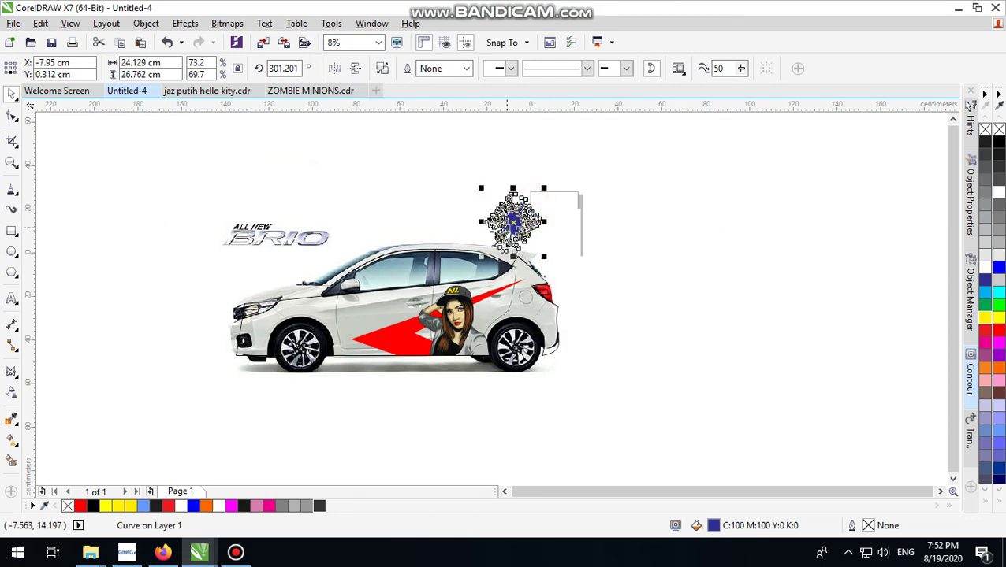
left_click_drag(537, 197, 371, 280)
- Fill the splatter with red and PowerClip it inside the car's body outline
scroll(396, 399, "up", 1)
left_click(998, 319)
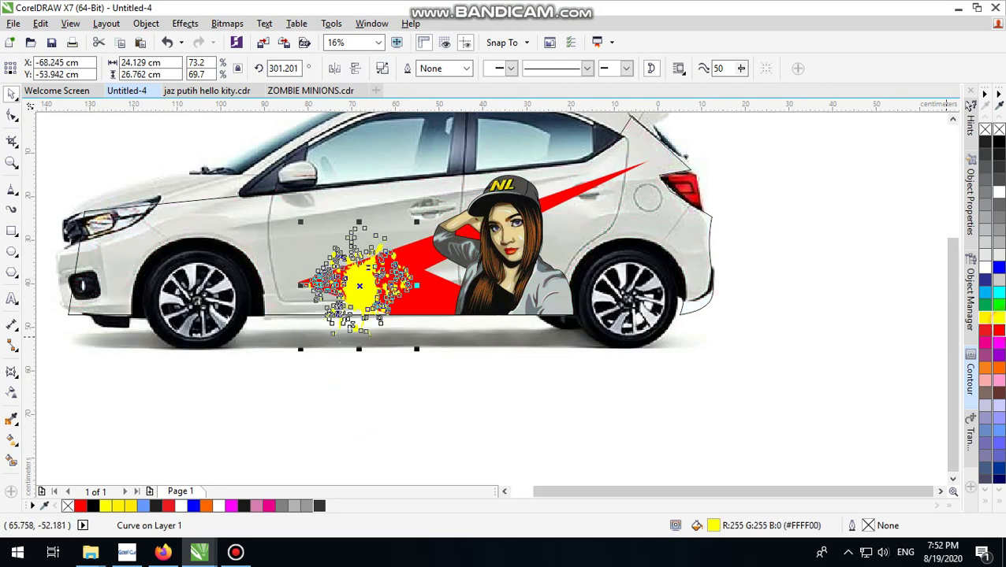
left_click(997, 331)
right_click(353, 264)
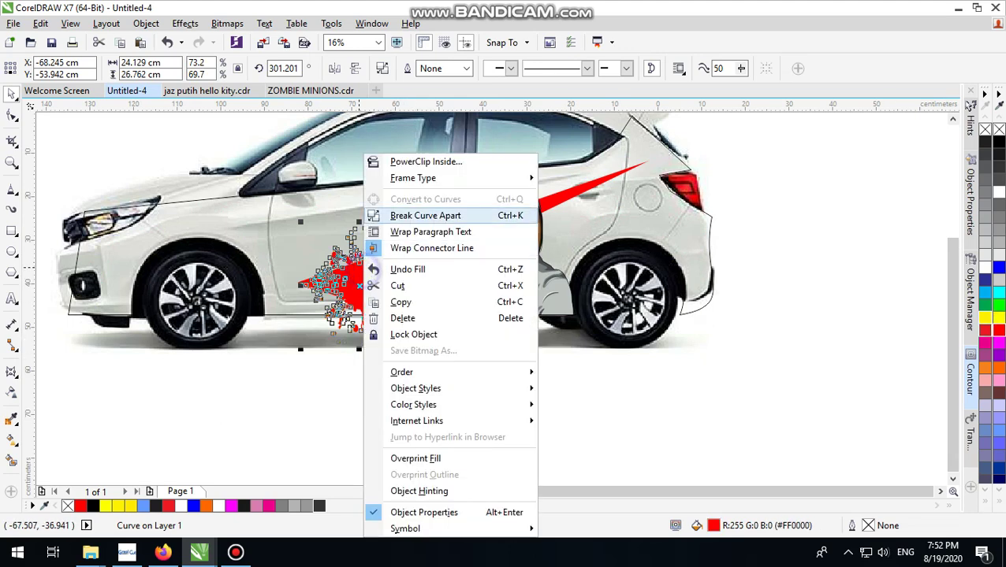
left_click(393, 161)
left_click(356, 216)
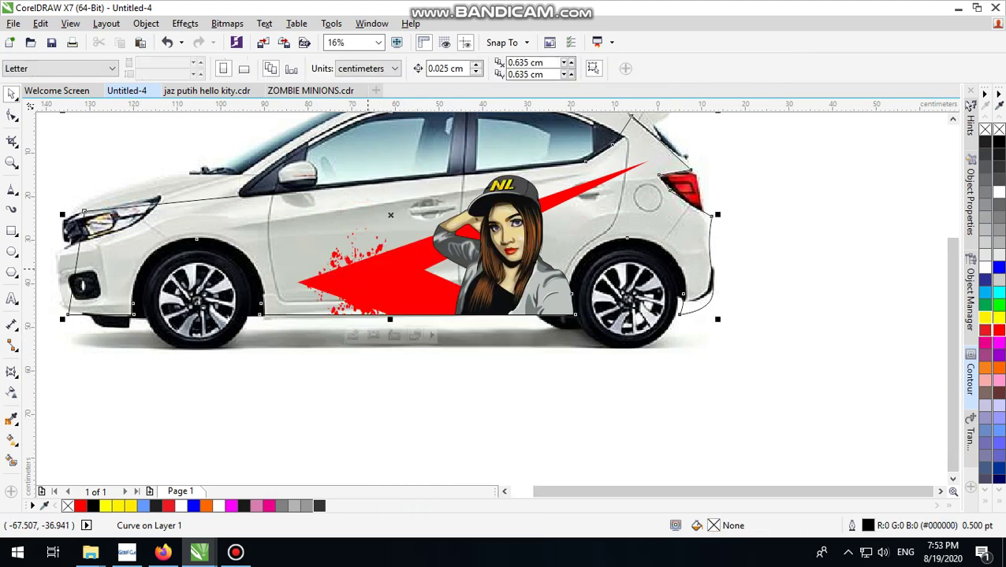
- Edit the car outline's PowerClip contents, stretching the splatter to about 46 cm wide and shifting it toward the front wheel
left_click(365, 269, "ctrl")
scroll(363, 288, "up", 1)
left_click(361, 294)
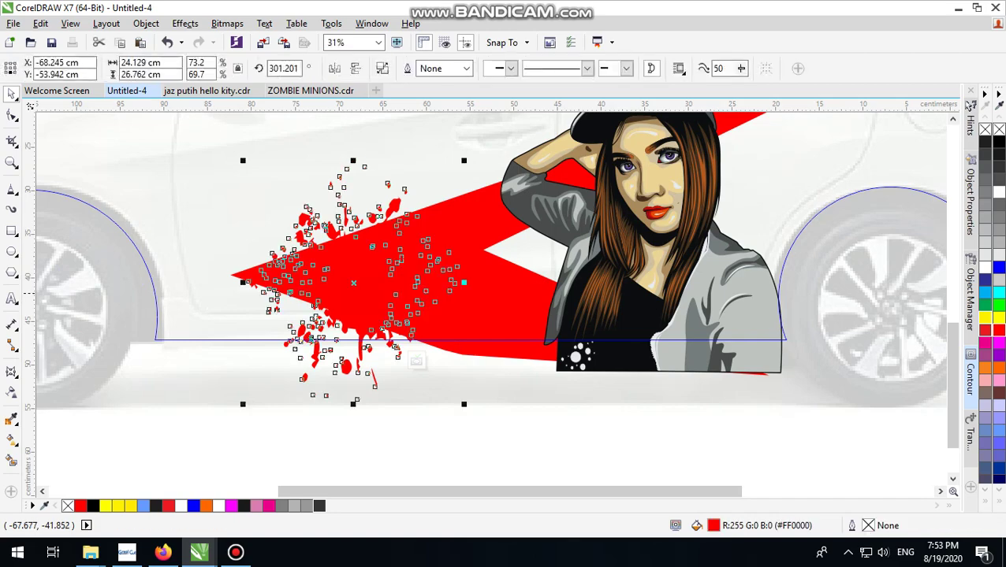
left_click_drag(464, 283, 561, 288)
left_click_drag(353, 283, 317, 289)
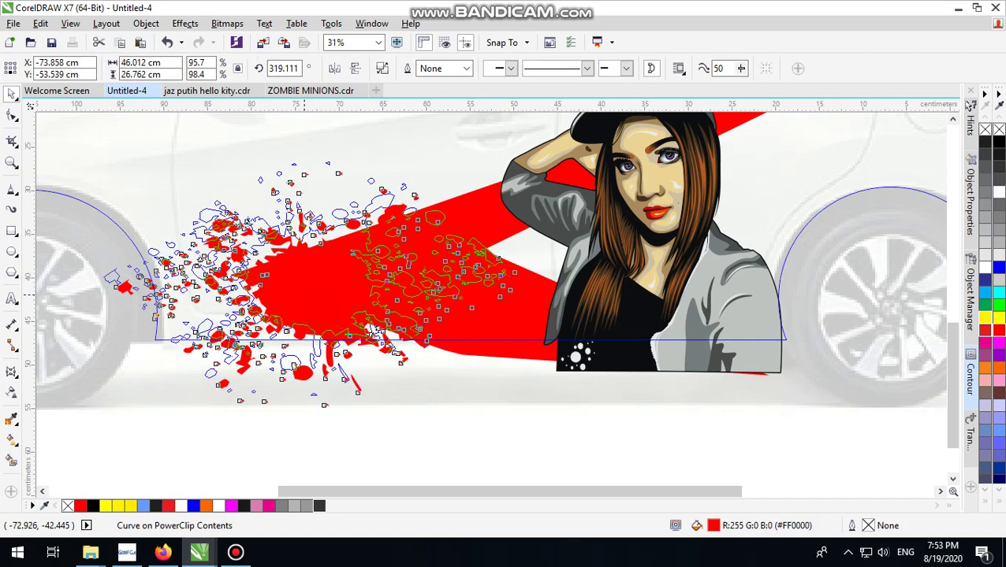
left_click(438, 455)
left_click(491, 451, "ctrl")
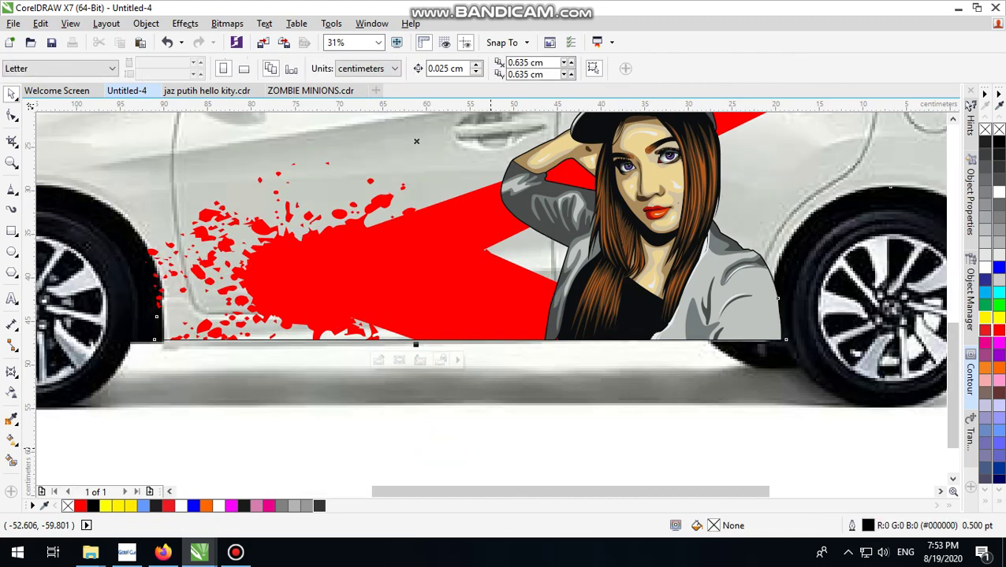
scroll(508, 348, "down", 2)
scroll(624, 335, "up", 1)
left_click(813, 217)
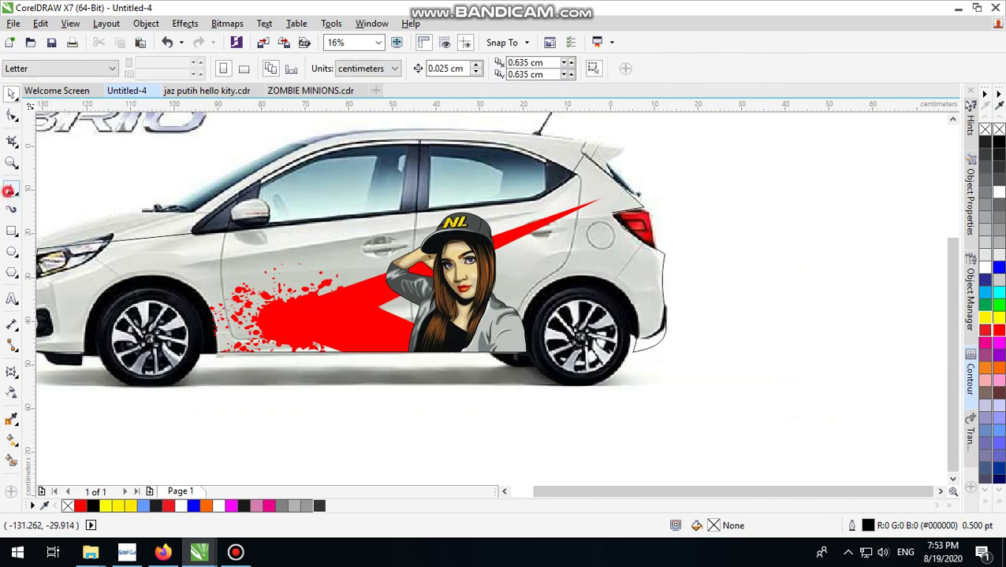
- Draw a closed, jagged spike shape about 25 by 13 cm with the Polyline tool over the arrowhead's lower part beside the portrait
left_click(11, 189)
scroll(347, 323, "up", 1)
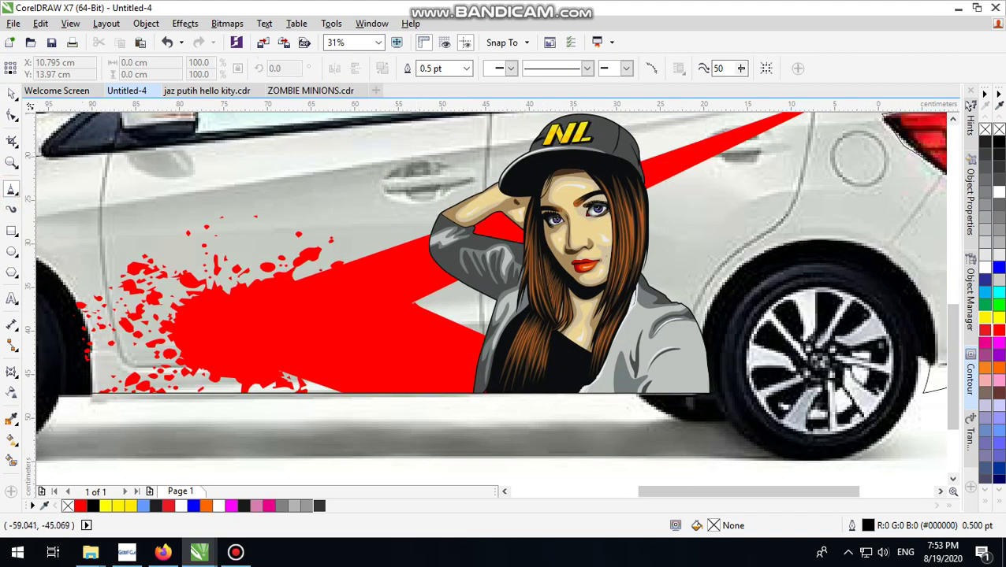
left_click(505, 363)
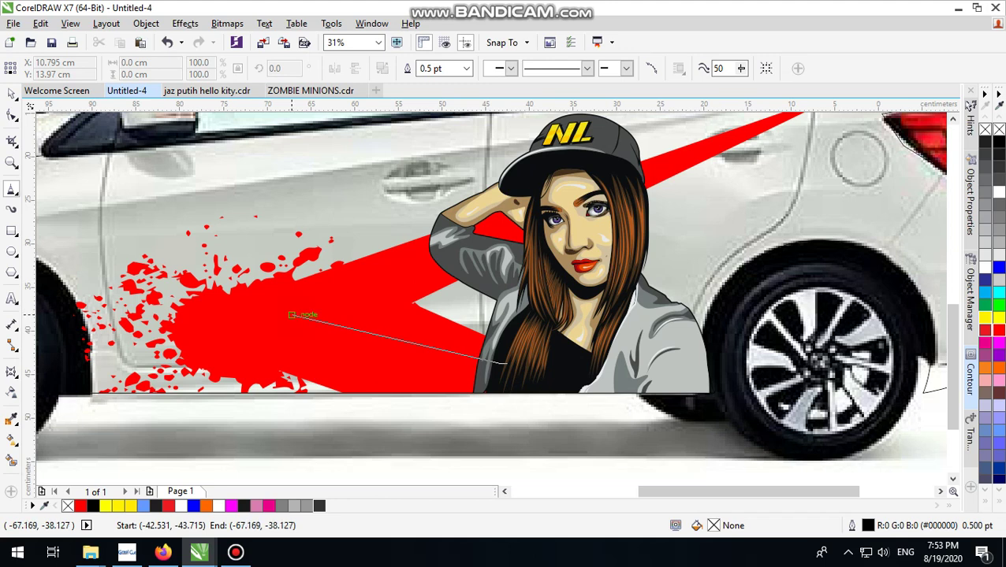
left_click(293, 314)
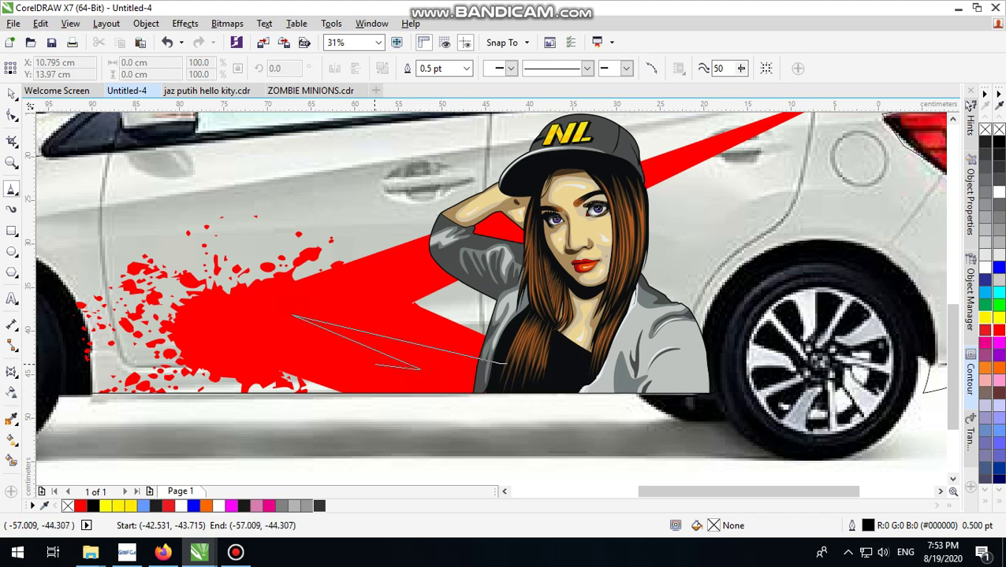
left_click(355, 354)
left_click(476, 424)
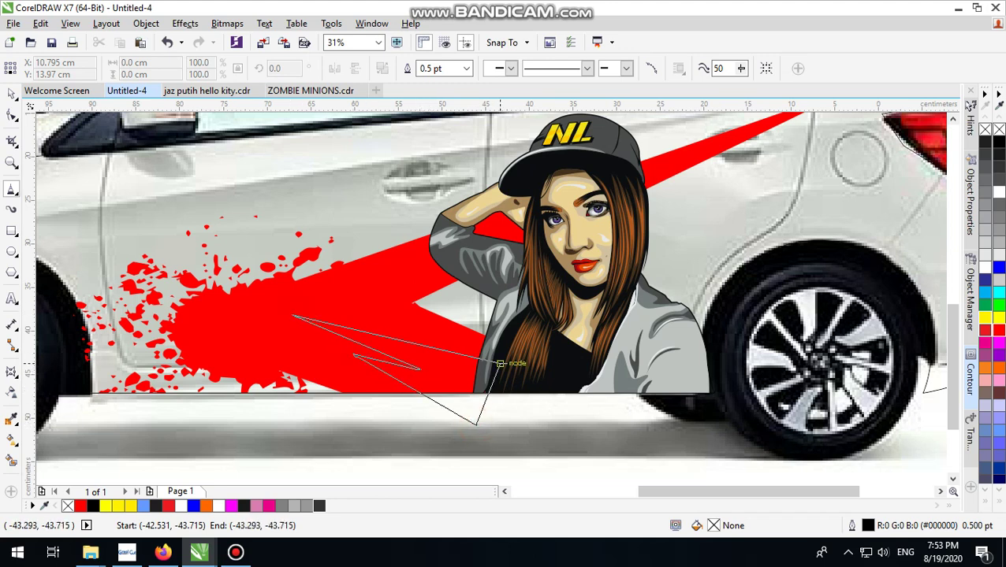
left_click(500, 363)
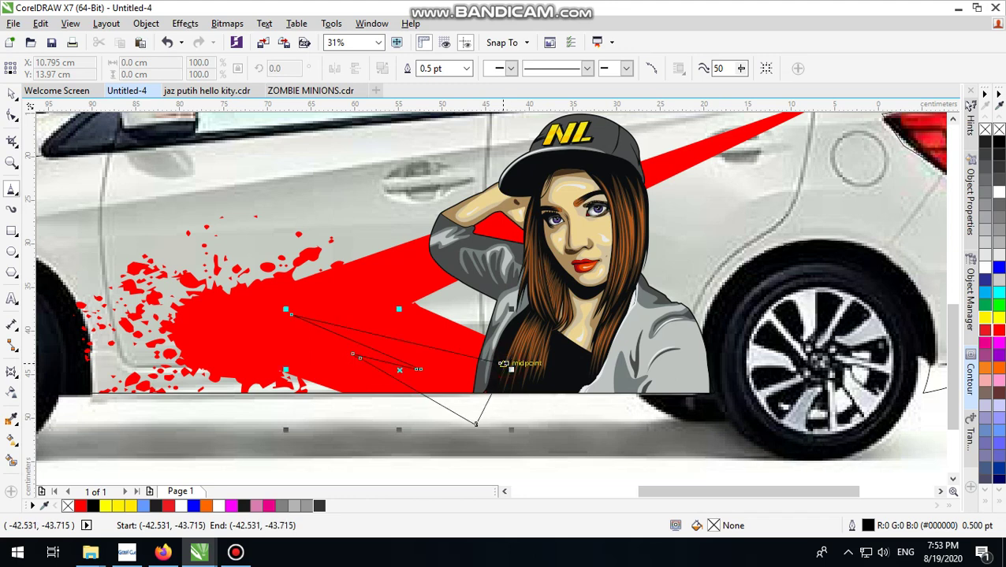
- Fill the jagged spike shape with black and remove its outline
key("space")
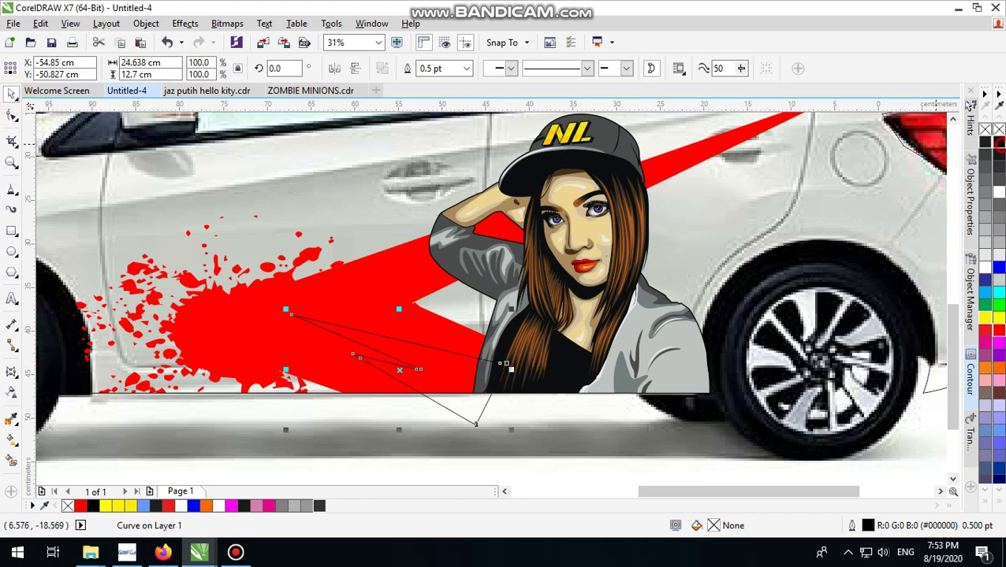
left_click(999, 142)
right_click(999, 129)
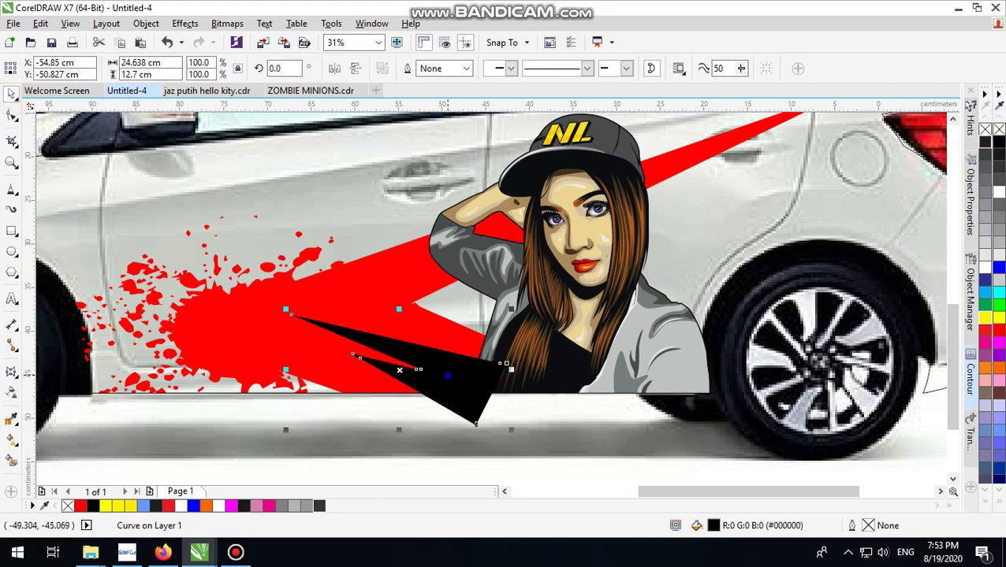
- PowerClip the black spike shape inside the car's body outline
right_click(446, 150)
left_click(505, 161)
left_click(345, 193)
scroll(479, 409, "down", 2)
left_click(751, 328)
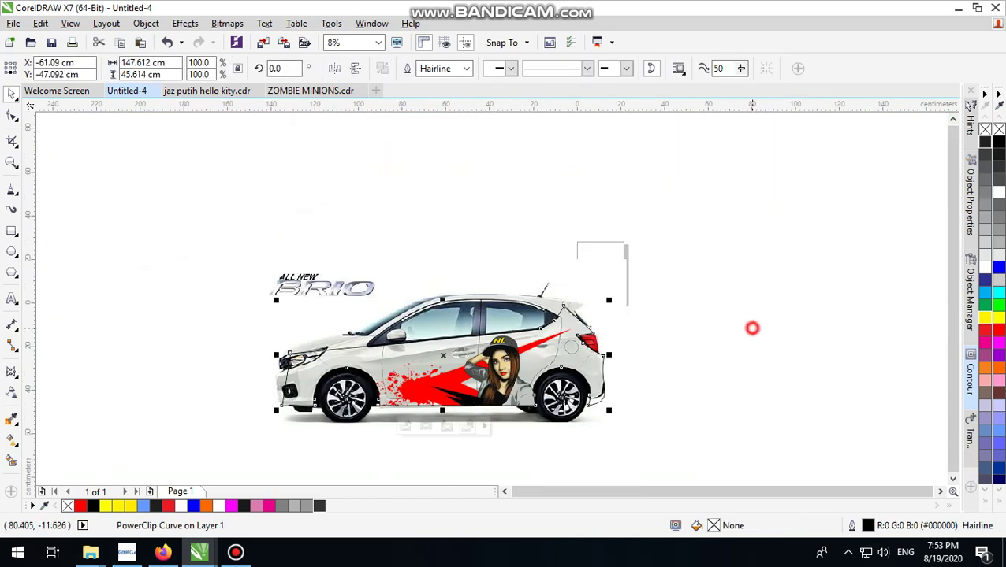
- Draw a closed, pointed shape about 43 by 18 cm with the Polyline tool below the windows, across the portrait's cap
scroll(543, 371, "up", 1)
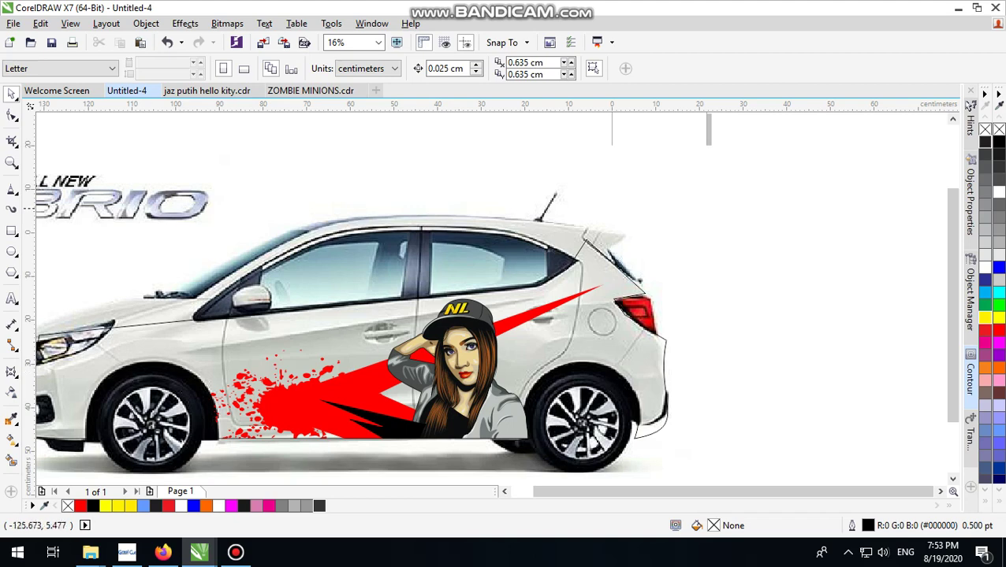
left_click(12, 189)
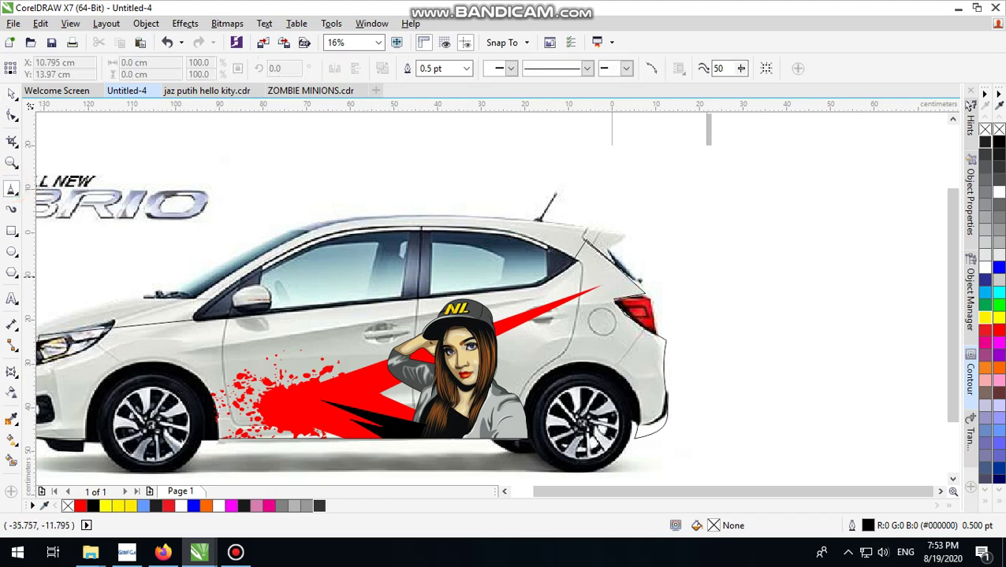
left_click(389, 295)
left_click(398, 298)
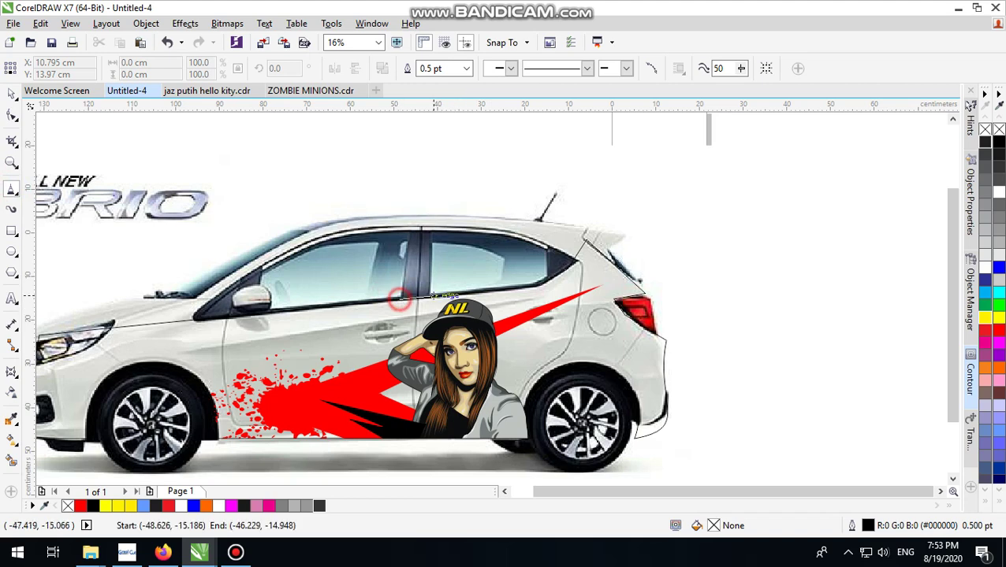
left_click(532, 292)
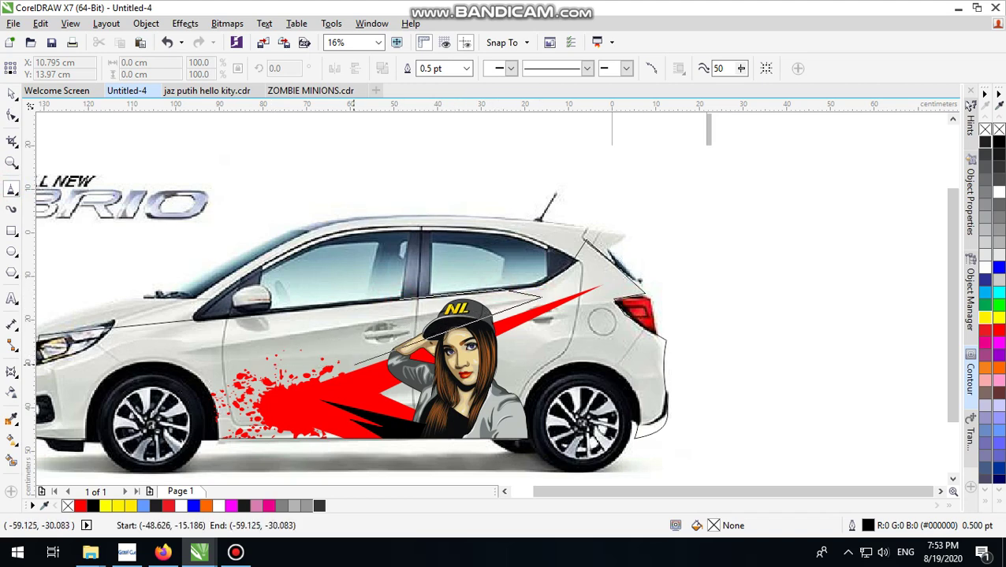
left_click(355, 365)
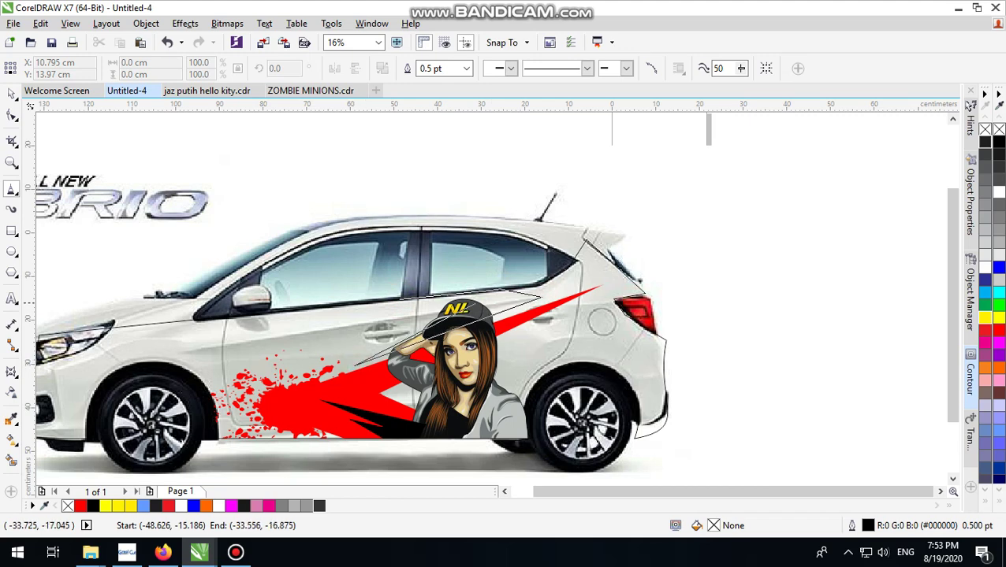
left_click(488, 299)
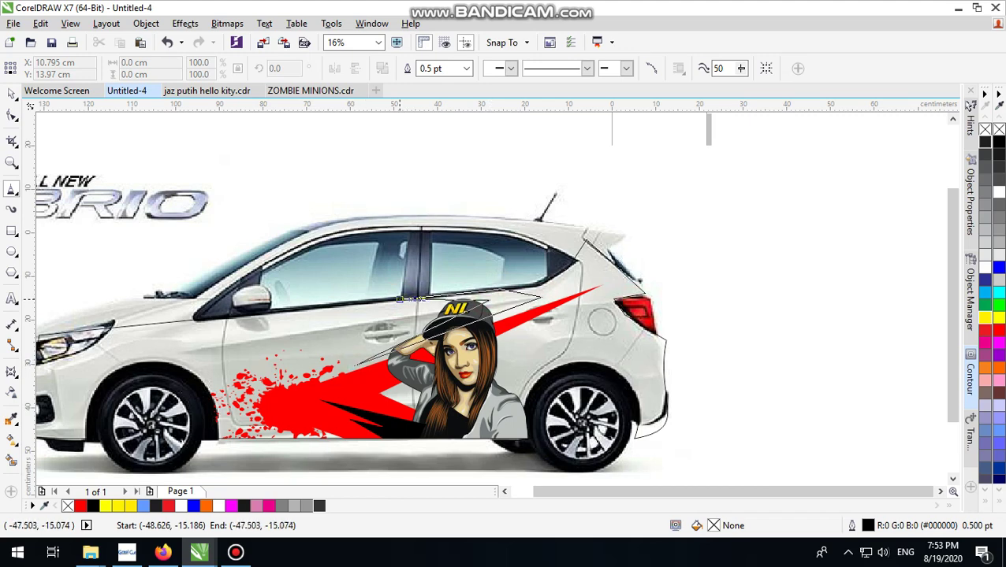
left_click(402, 299)
- Draw a closed four-sided shape about 33 by 7.5 cm with the Polyline tool on the front door, below the window and mirror
scroll(384, 303, "up", 2)
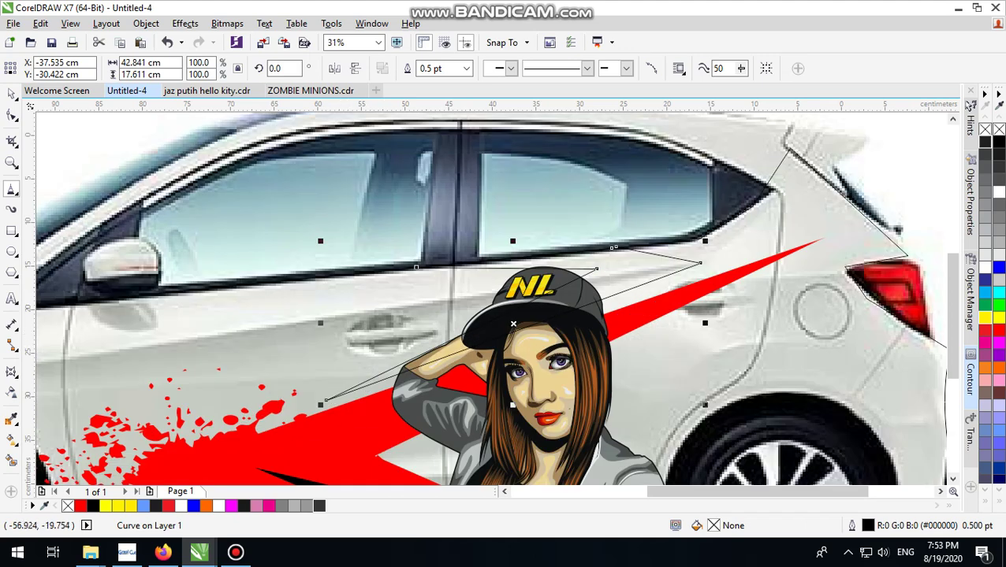
left_click(266, 283)
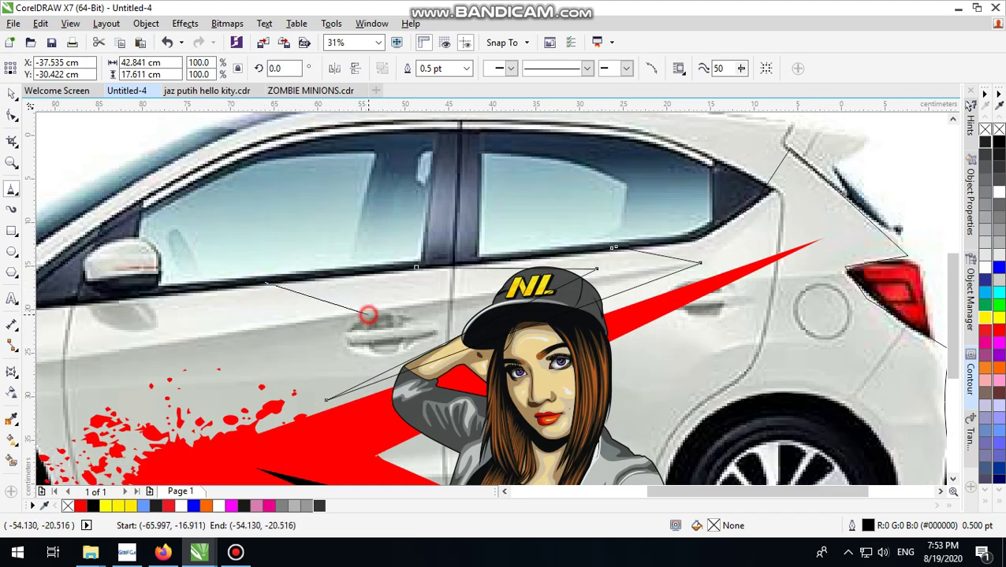
left_click(368, 316)
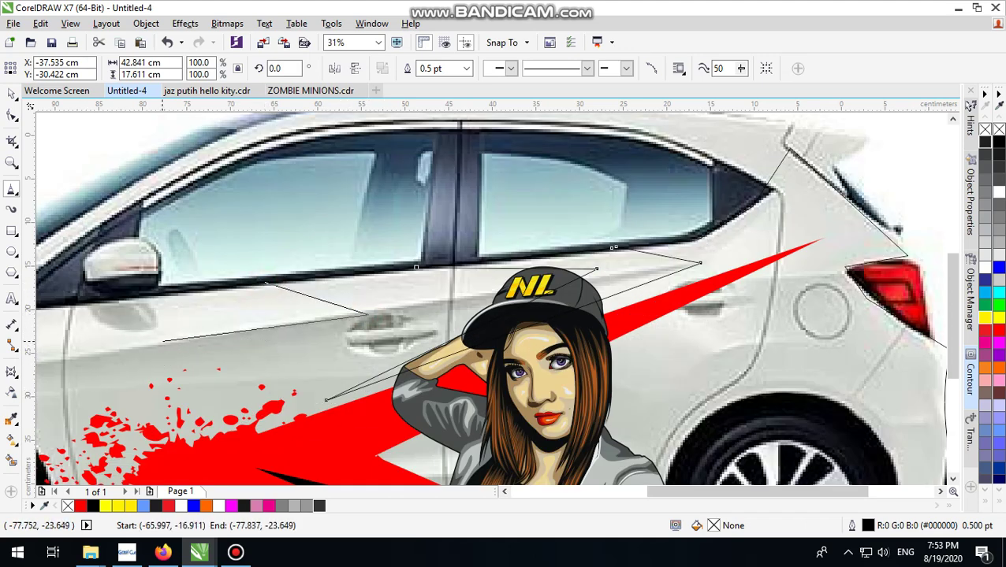
left_click(164, 346)
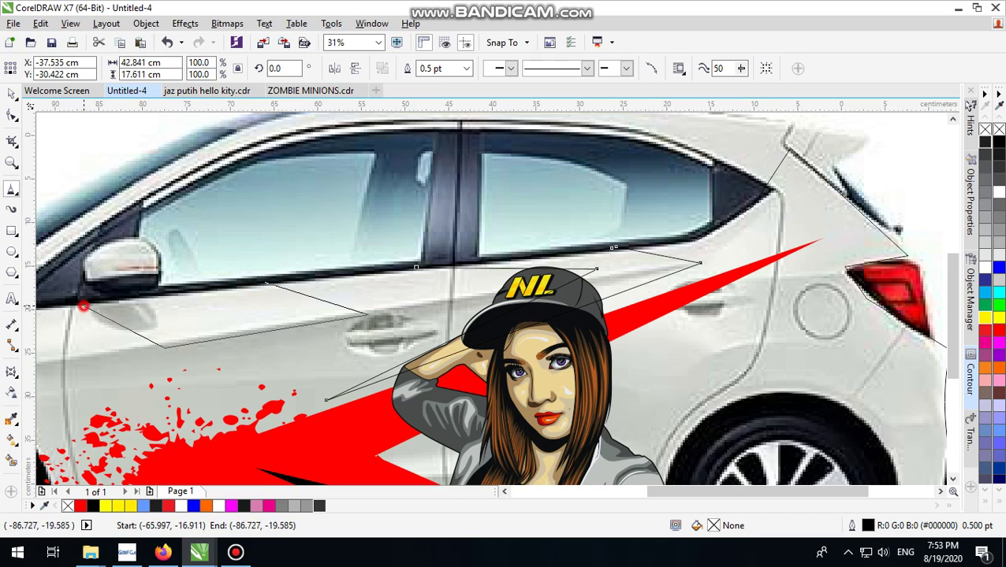
left_click(83, 308)
left_click(266, 283)
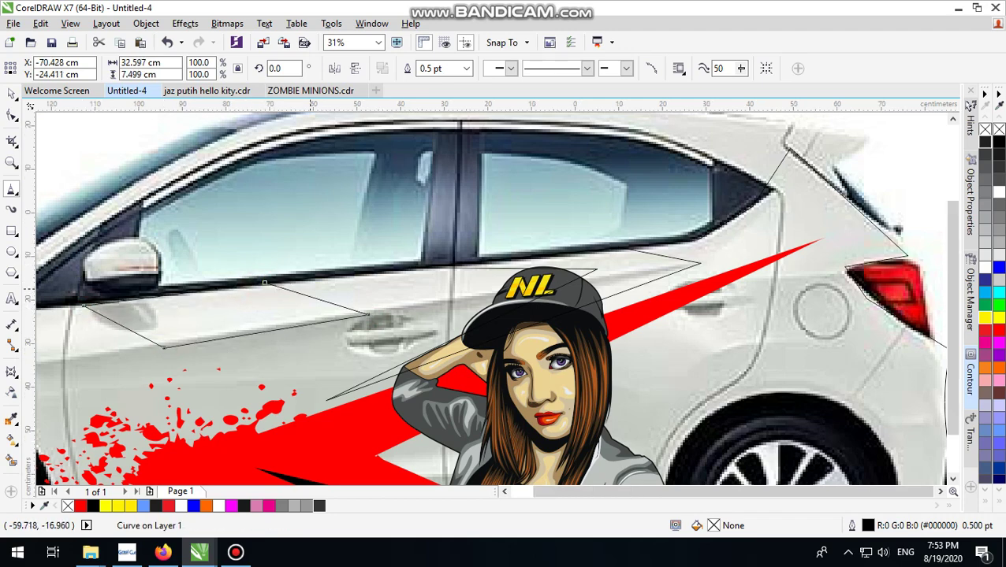
- Draw a closed, pointed shape about 51 by 33 cm with the Polyline tool from the portrait's shoulder past the taillight
scroll(310, 290, "down", 2)
scroll(236, 296, "up", 2)
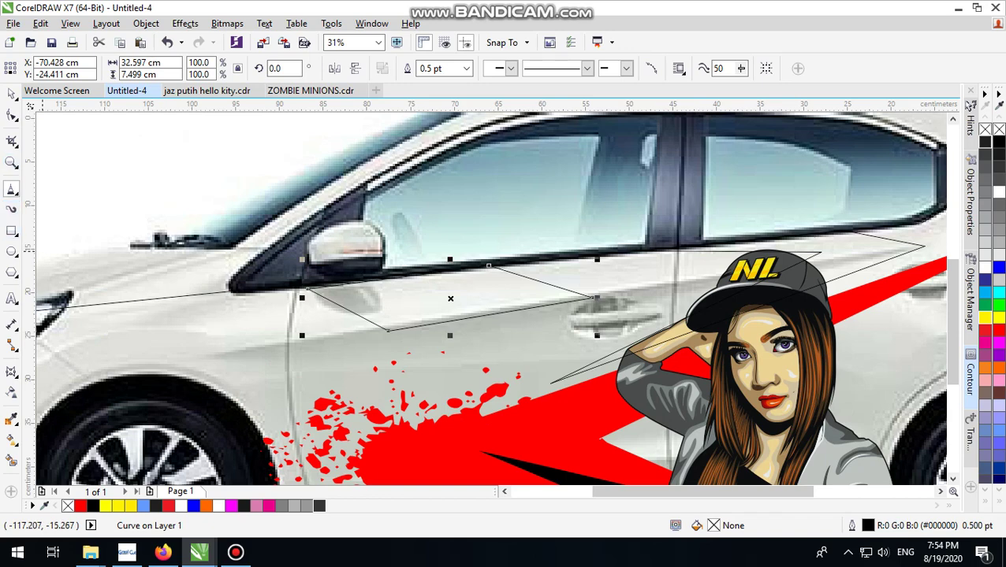
scroll(442, 302, "down", 3)
scroll(441, 302, "up", 3)
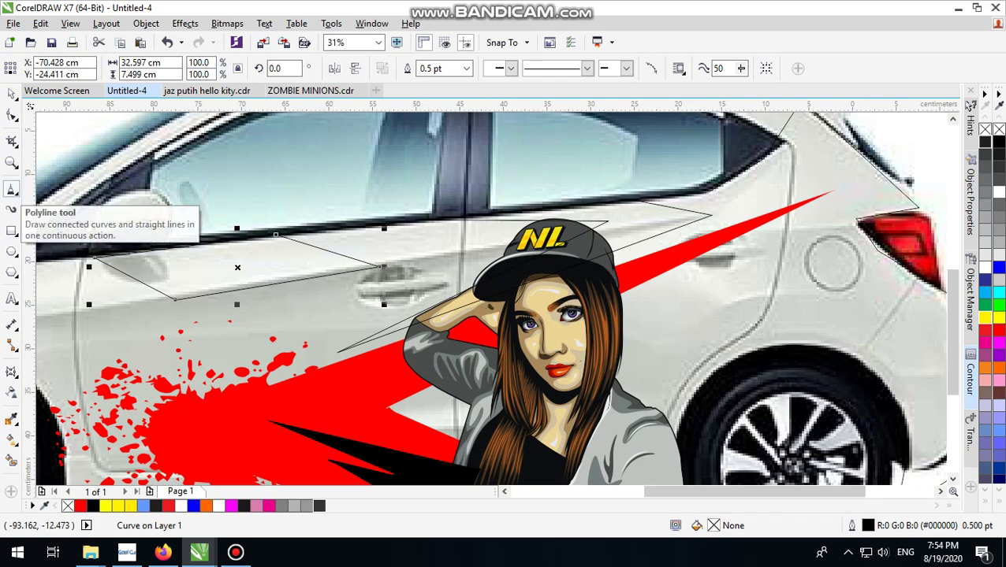
scroll(500, 291, "down", 3)
scroll(500, 291, "up", 3)
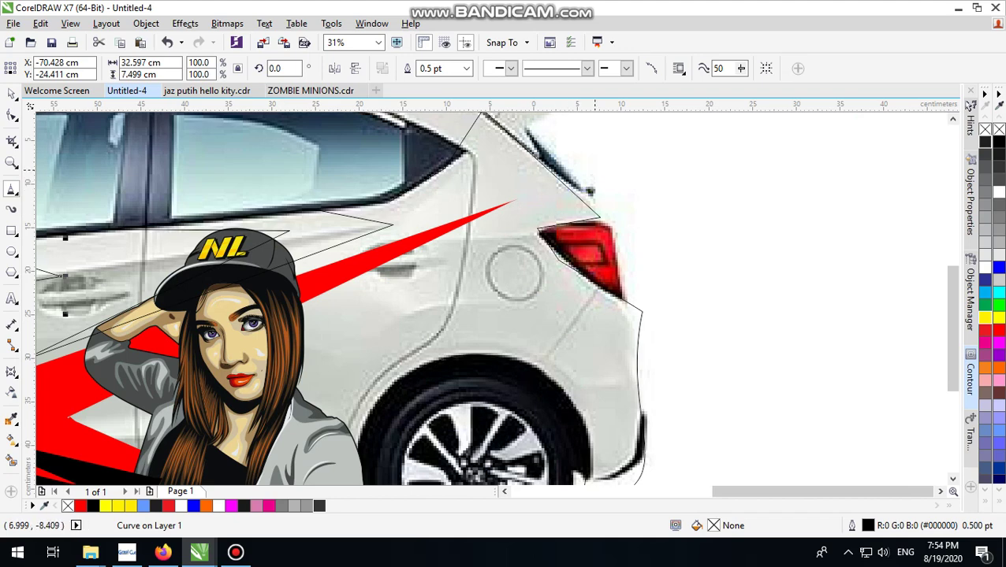
left_click(595, 168)
left_click(608, 157)
left_click(627, 157)
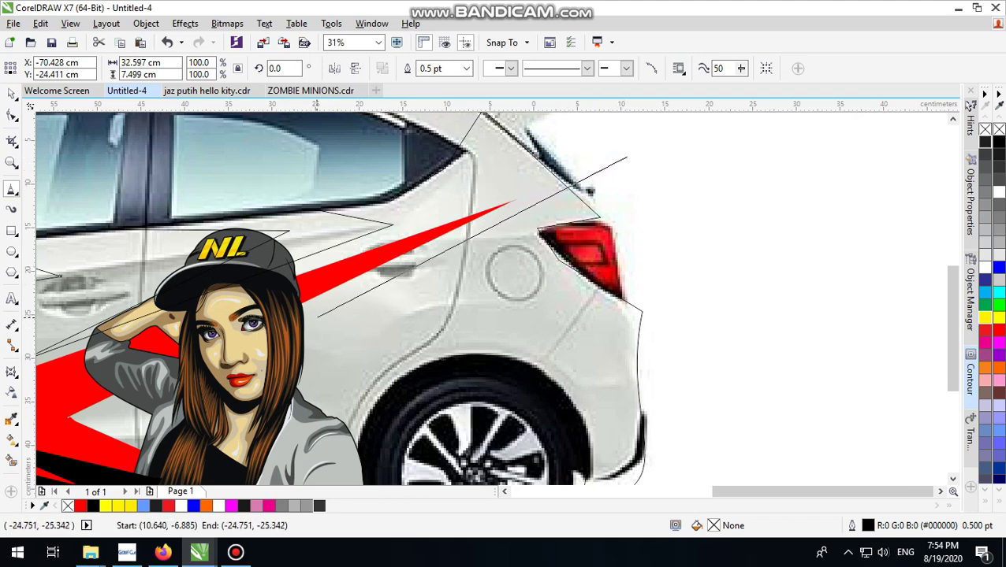
left_click(317, 319)
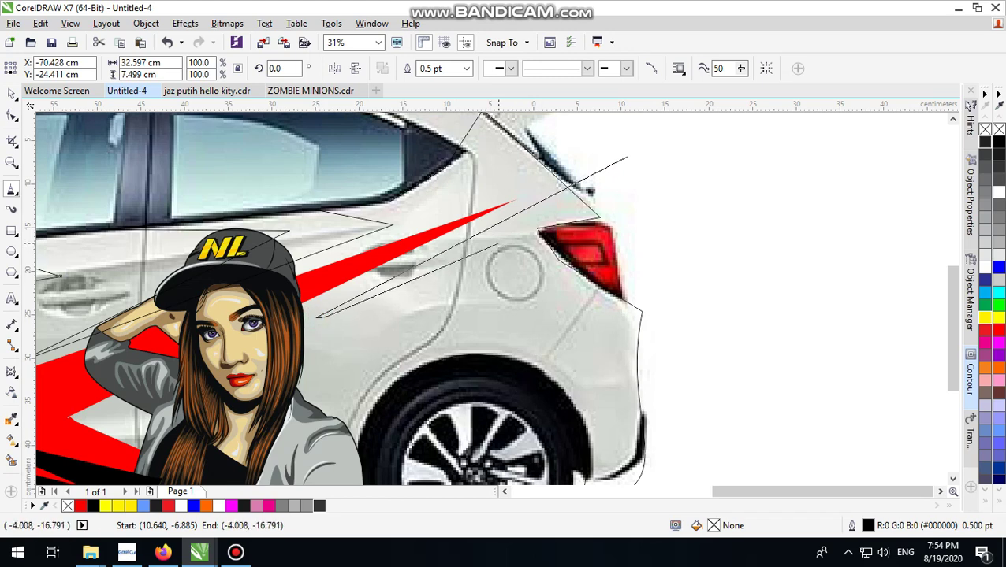
left_click(495, 246)
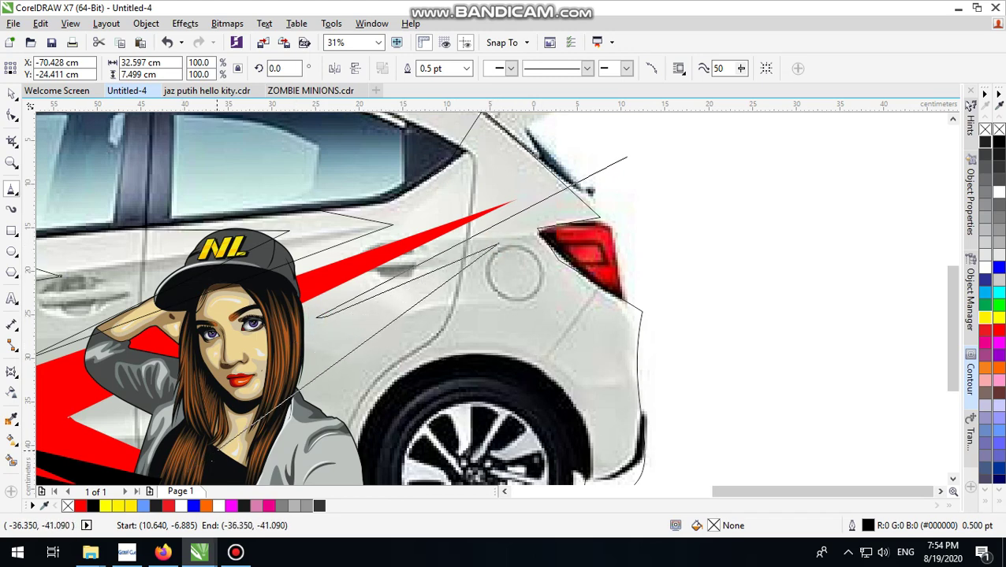
left_click(215, 442)
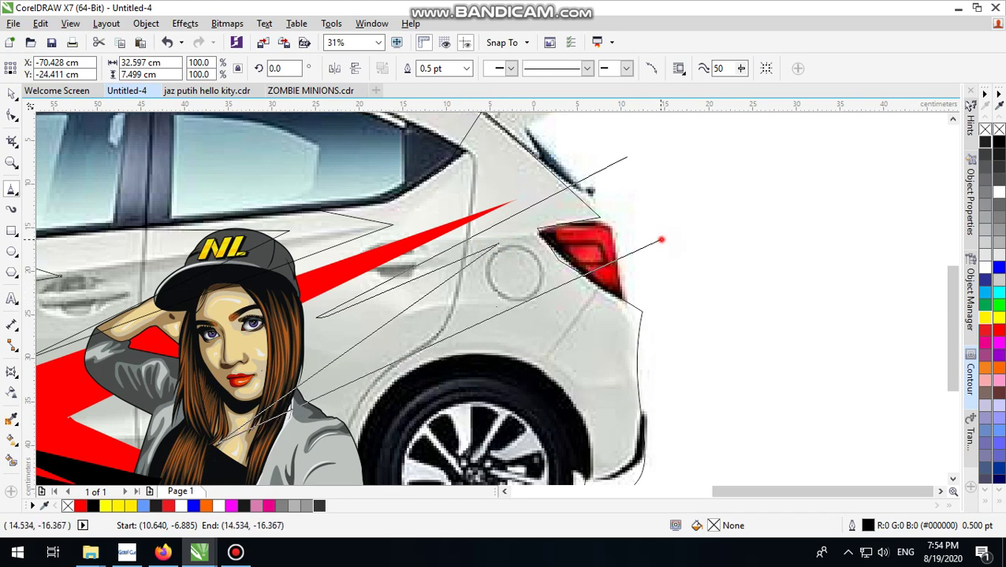
left_click(661, 239)
left_click(626, 157)
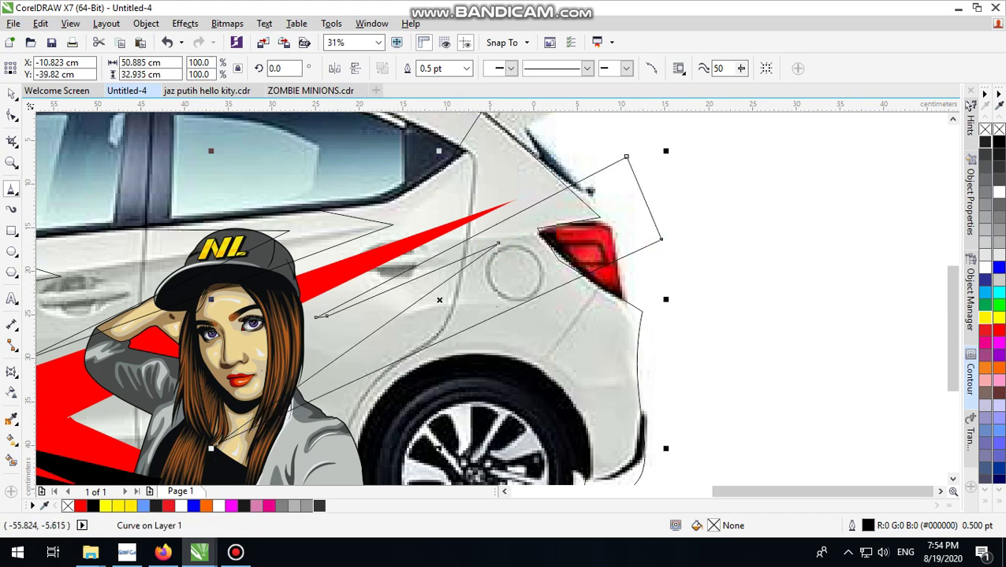
- Fill the large pointed shape over the rear of the car with black and remove its outline
scroll(592, 331, "down", 1)
scroll(575, 315, "up", 1)
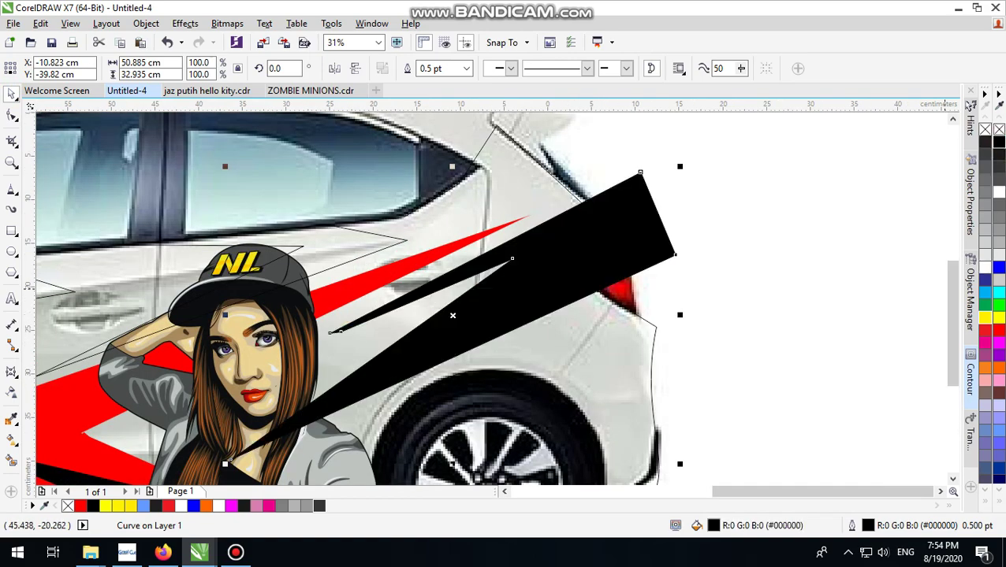
right_click(999, 129)
- PowerClip the large black rear shape inside the car's body outline
right_click(620, 235)
left_click(683, 161)
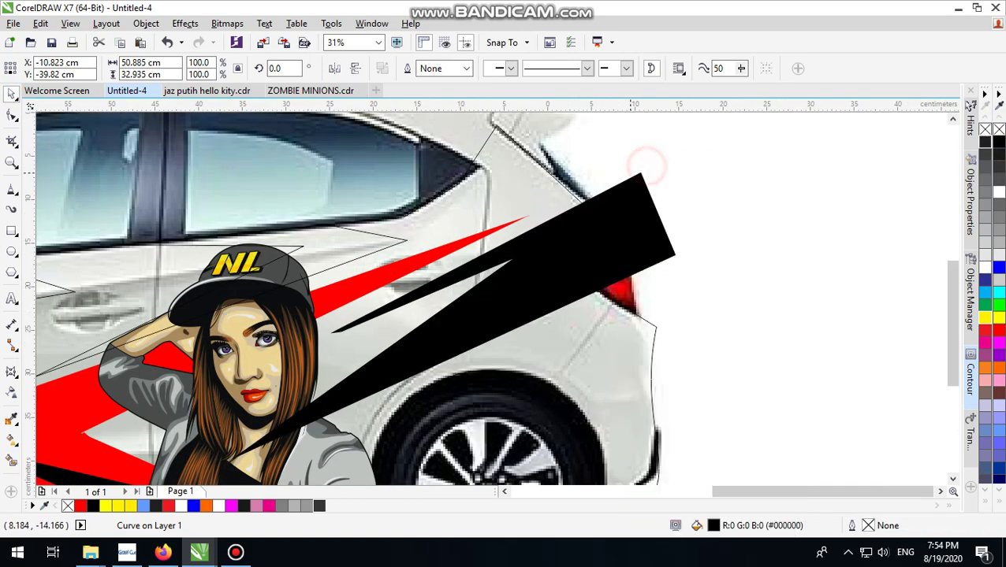
left_click(539, 187)
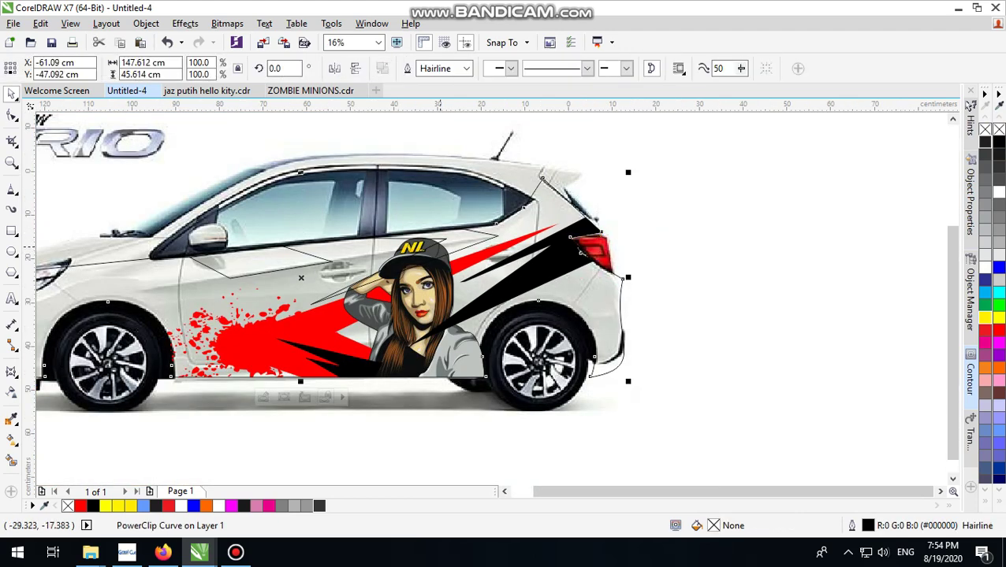
- PowerClip the unfilled pointed shape across the portrait's cap inside the car's body outline
left_click(477, 242)
right_click(474, 241)
left_click(530, 154)
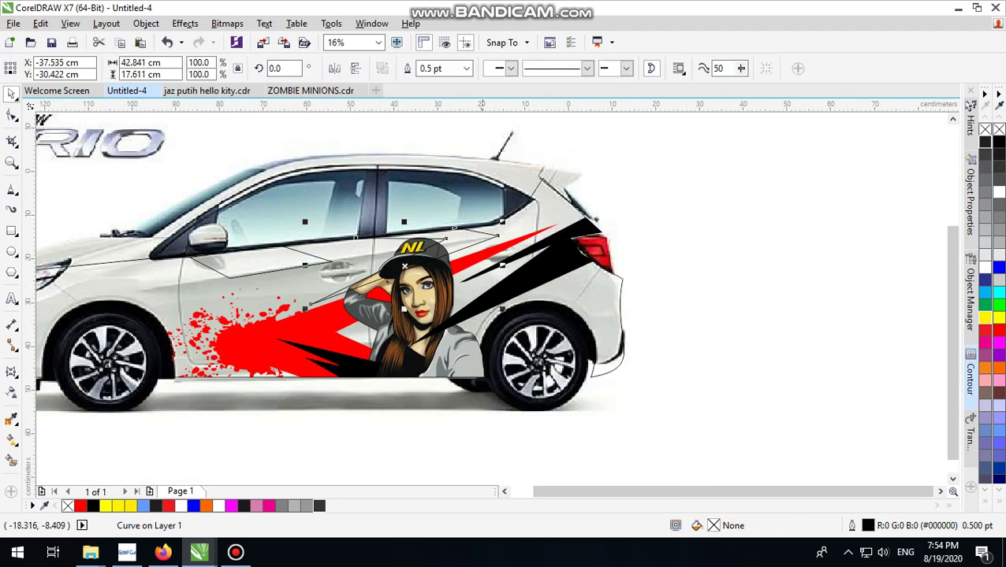
right_click(473, 152)
left_click(505, 162)
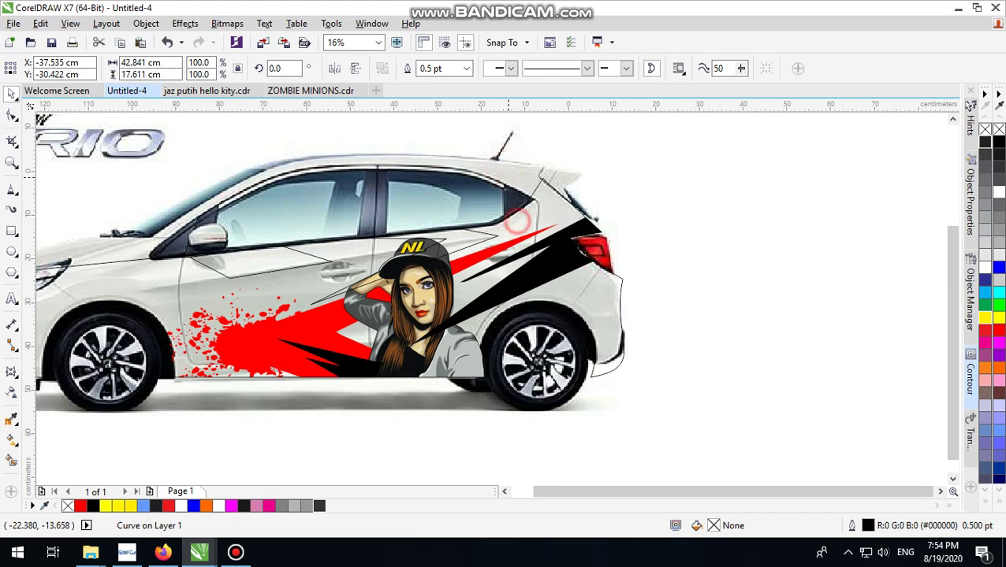
left_click(517, 223)
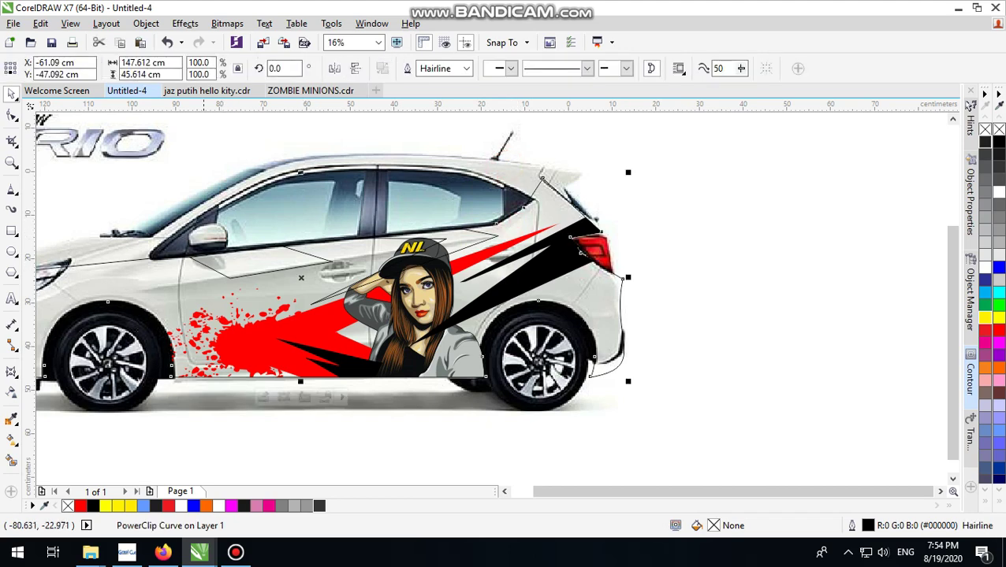
- Draw a shape about 25 by 13 cm with the Polyline tool below the mirror, overlapping the front-door four-sided shape
scroll(207, 252, "up", 2)
left_click(12, 187)
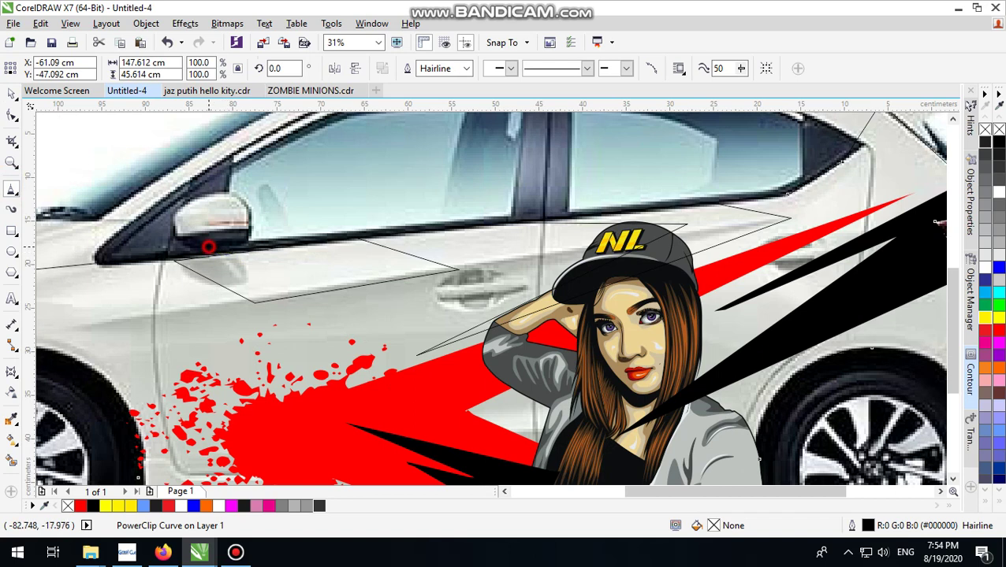
left_click(208, 246)
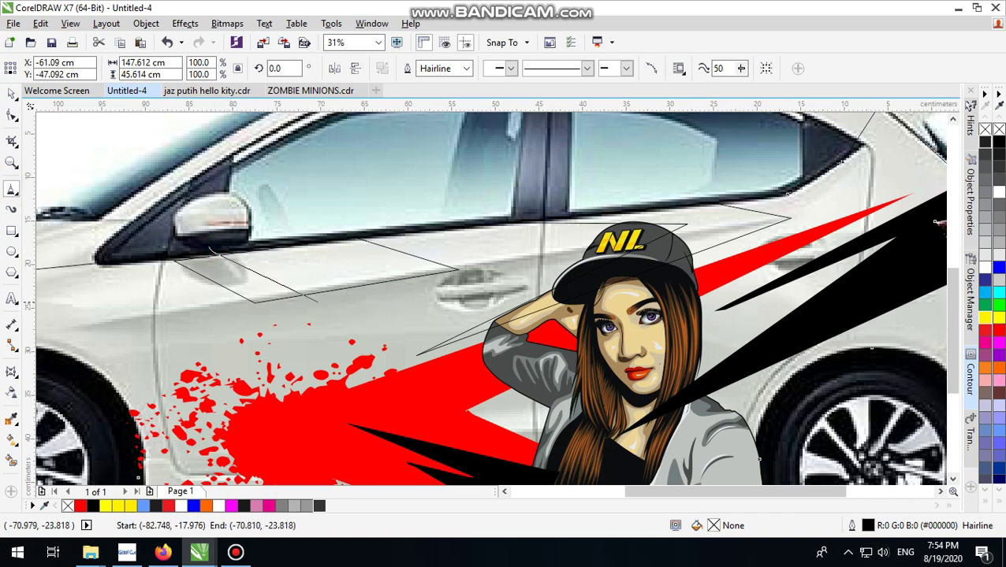
left_click(337, 303)
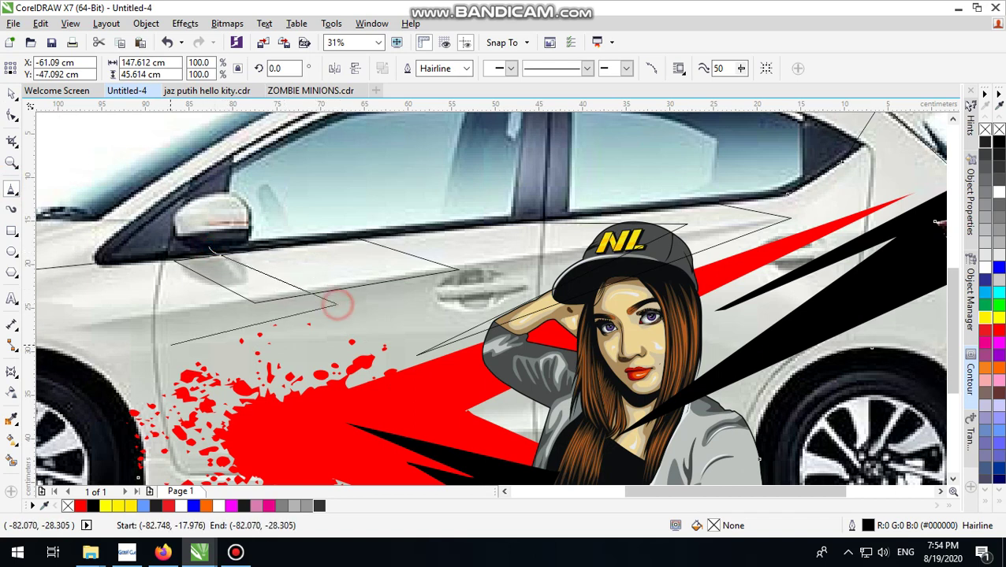
left_click(131, 345)
left_click(115, 236)
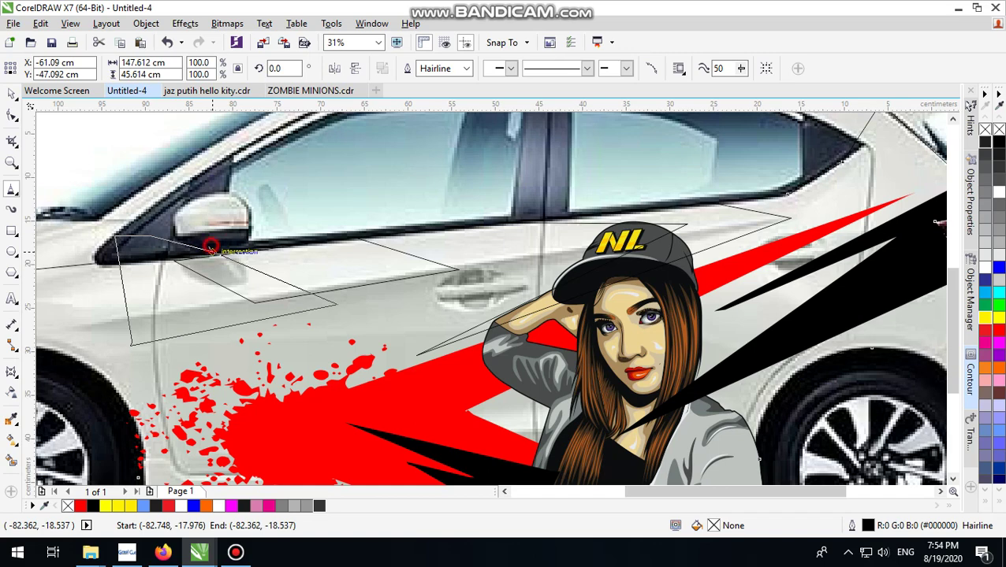
left_click(210, 247)
- Close the open outline of the shape below the mirror by connecting its two end nodes with the Shape tool
scroll(211, 247, "up", 4)
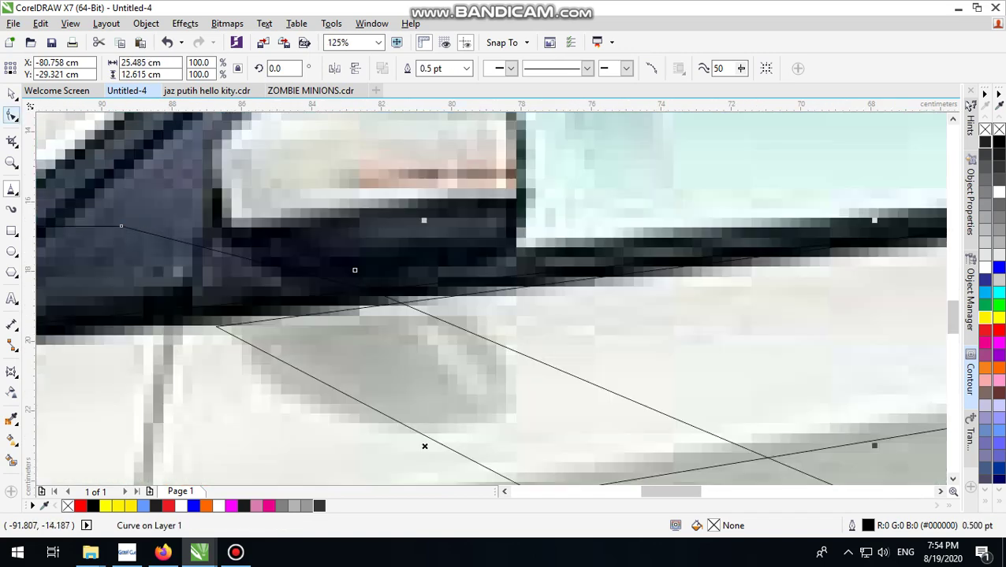
left_click(12, 115)
left_click(295, 227)
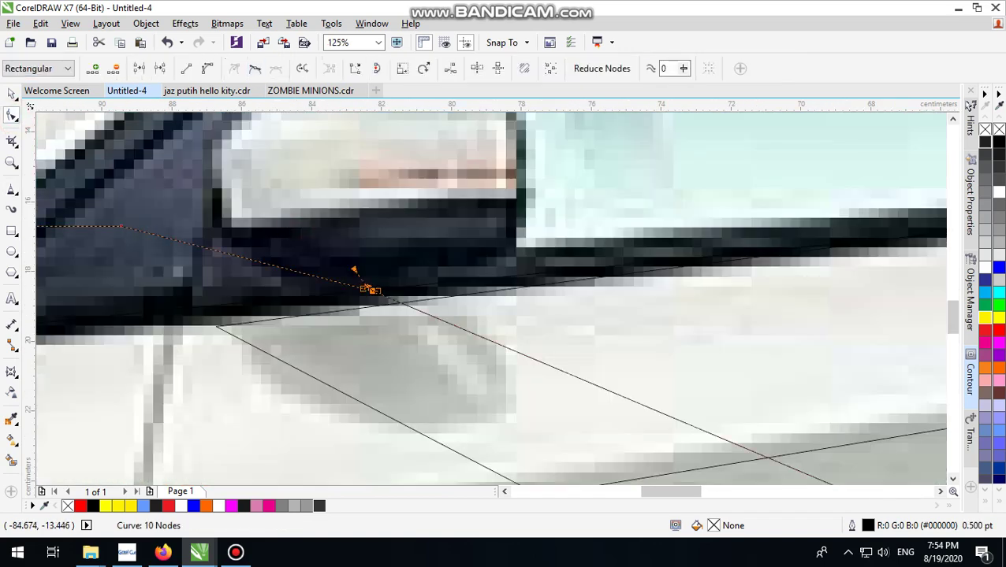
left_click(355, 69)
scroll(329, 223, "down", 2)
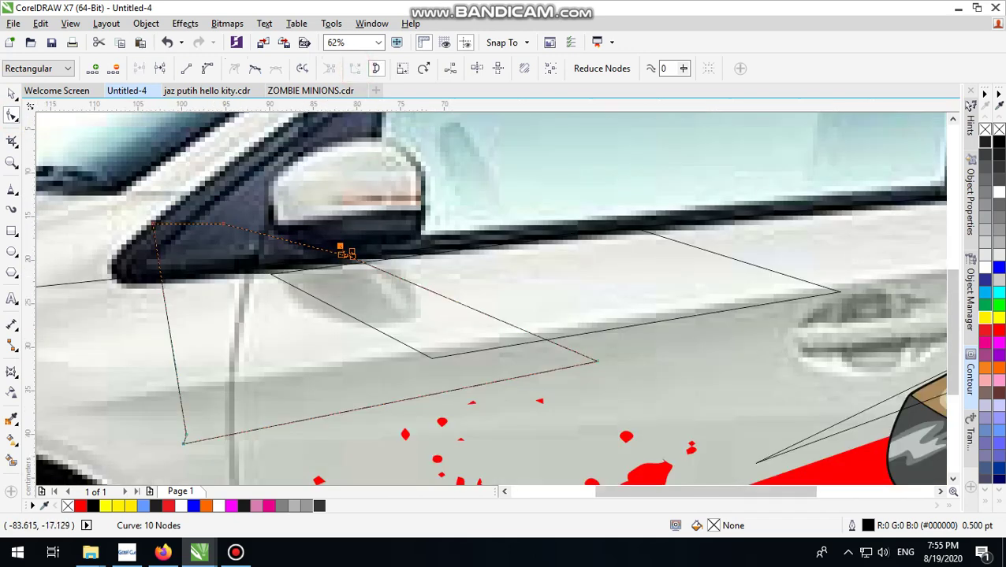
- Fill the shape below the mirror with light gray (#B3B3B3) and PowerClip it inside the four-sided front-door shape
left_click(13, 92)
scroll(87, 257, "down", 1)
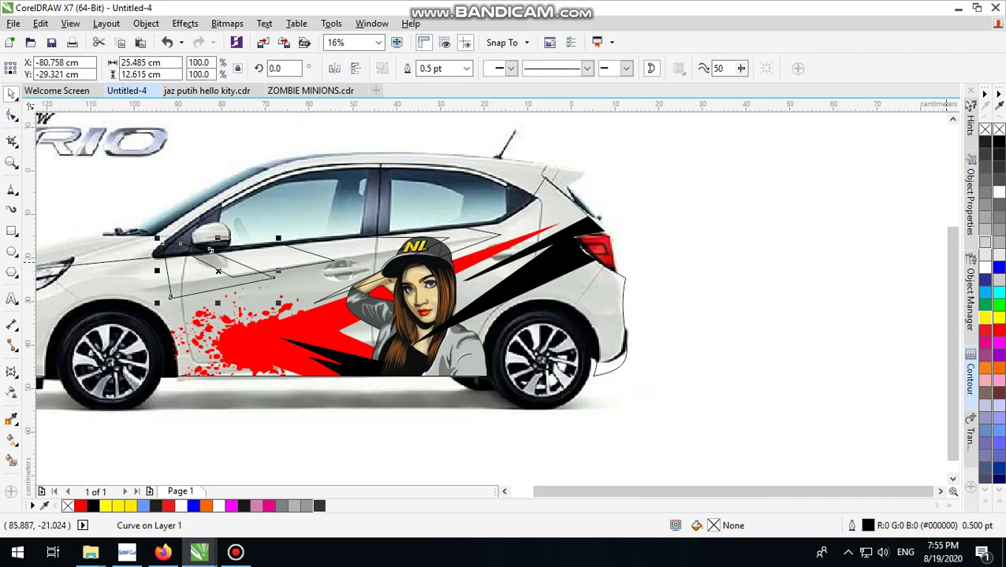
left_click(998, 239)
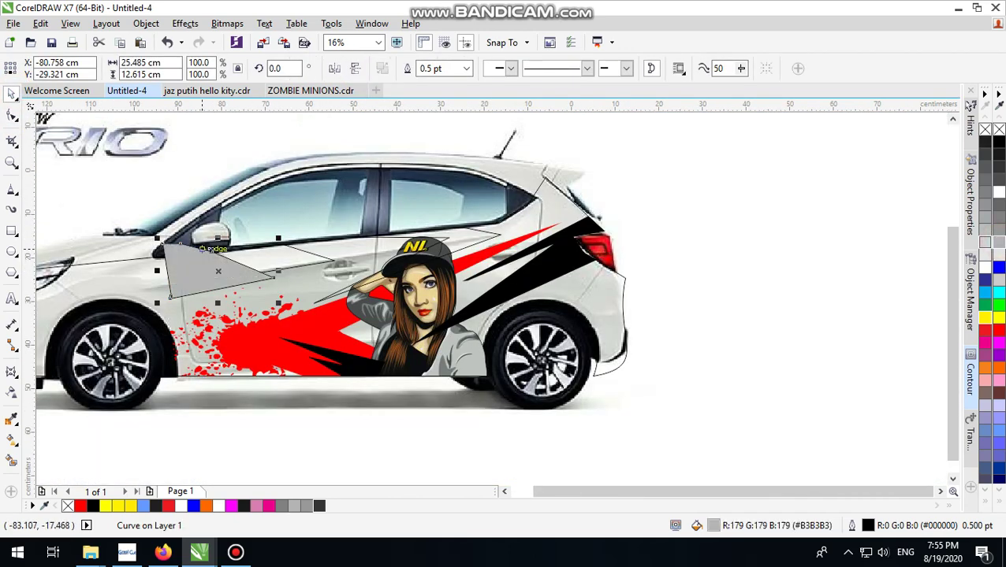
scroll(196, 241, "up", 4)
right_click(198, 291)
left_click(324, 161)
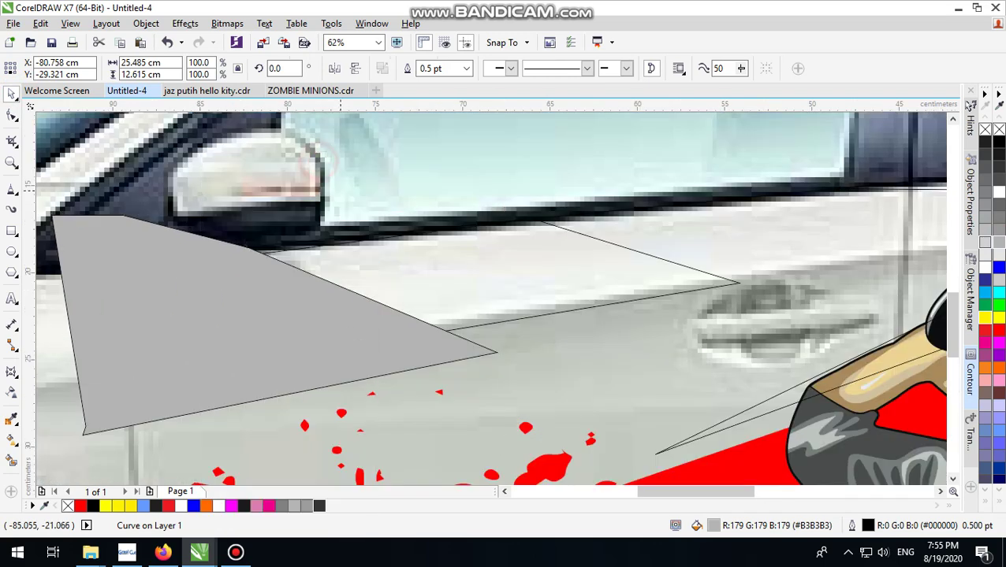
left_click(410, 285)
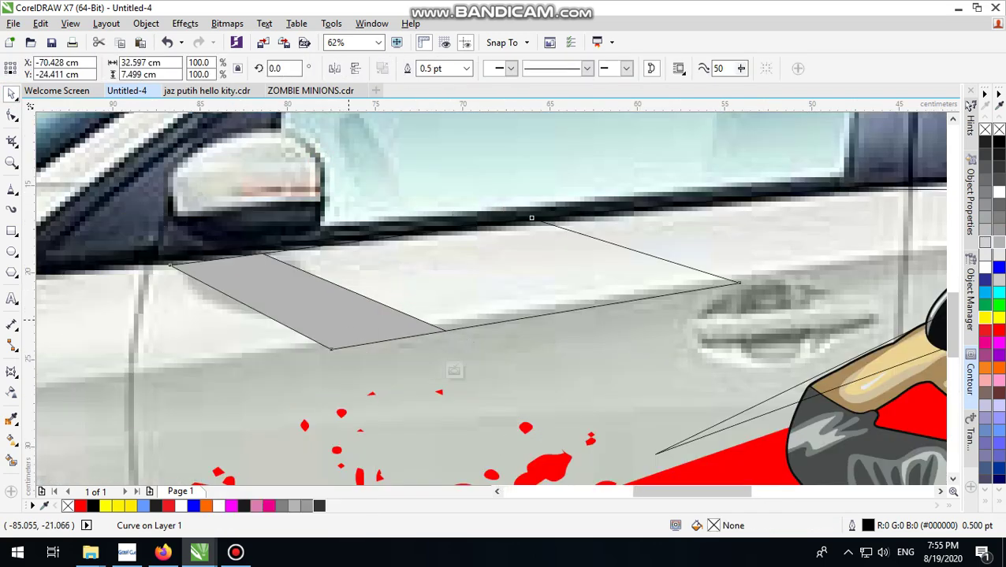
- Inside the front-door PowerClip, duplicate the gray shape about 6 cm toward the rear and fill the copy with dark gray
left_click(325, 313, "ctrl")
scroll(325, 314, "down", 1)
left_click_drag(320, 314, 374, 306)
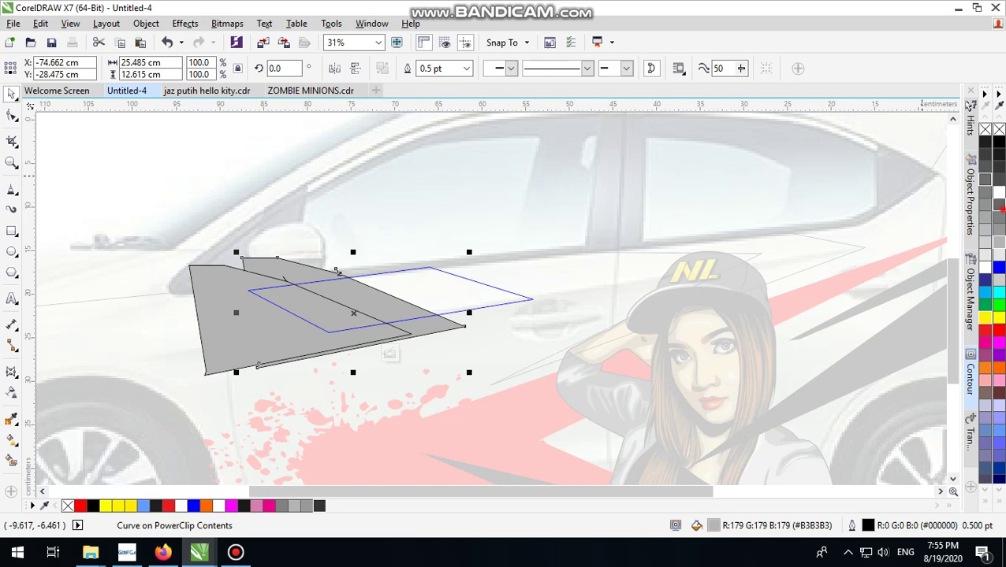
left_click(997, 206)
- Remove the outlines from both gray shapes and finish editing the front-door PowerClip
left_click_drag(102, 206, 497, 394)
right_click(999, 129)
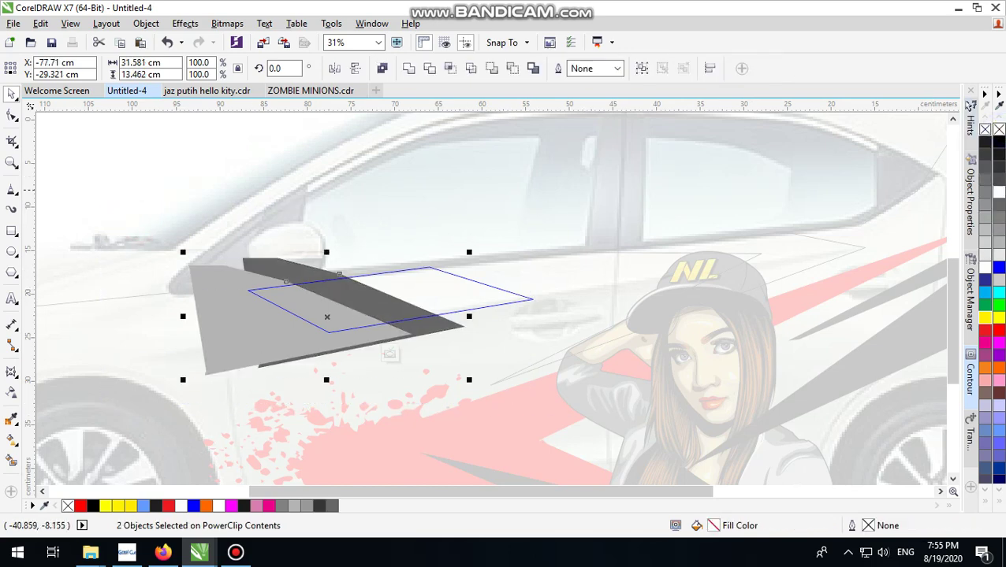
left_click(489, 193, "ctrl")
- Fill the four-sided front-door container shape with black and deselect it
left_click(997, 142)
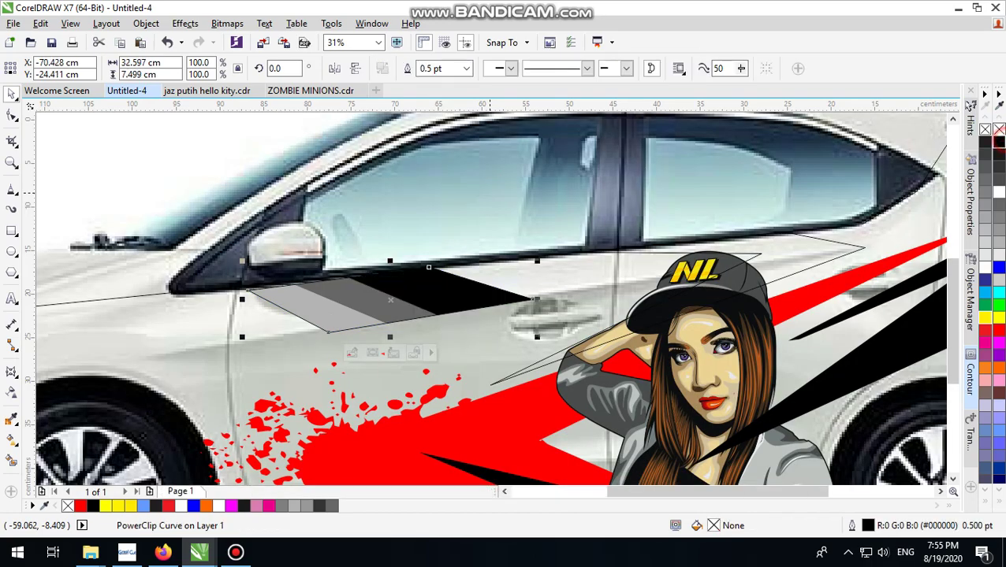
scroll(305, 317, "down", 2)
left_click(654, 287)
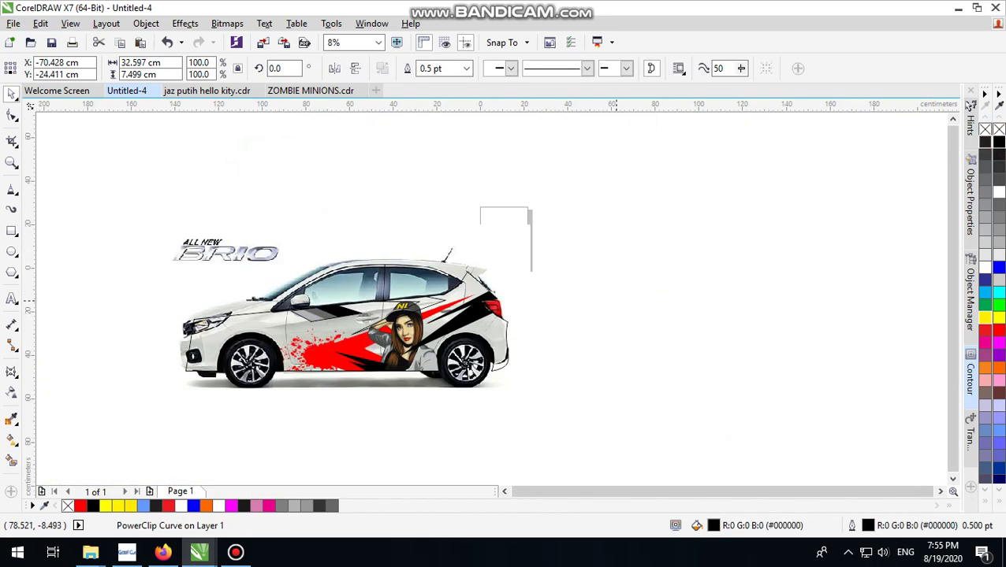
- Open the car body's PowerClip contents and fill the pointed shape across the portrait's cap with black
scroll(438, 298, "up", 2)
left_click(459, 295)
left_click(459, 296, "ctrl")
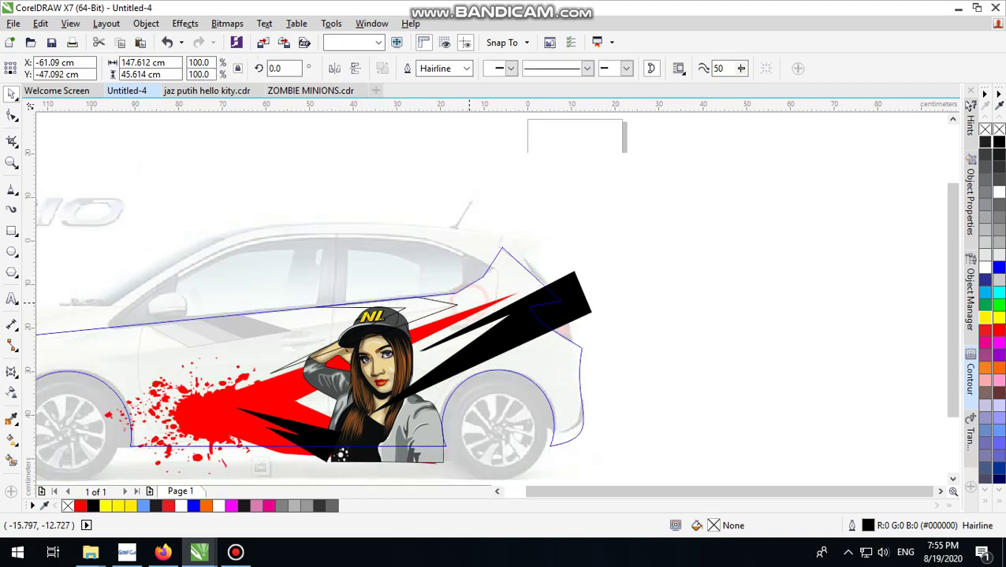
left_click(428, 302)
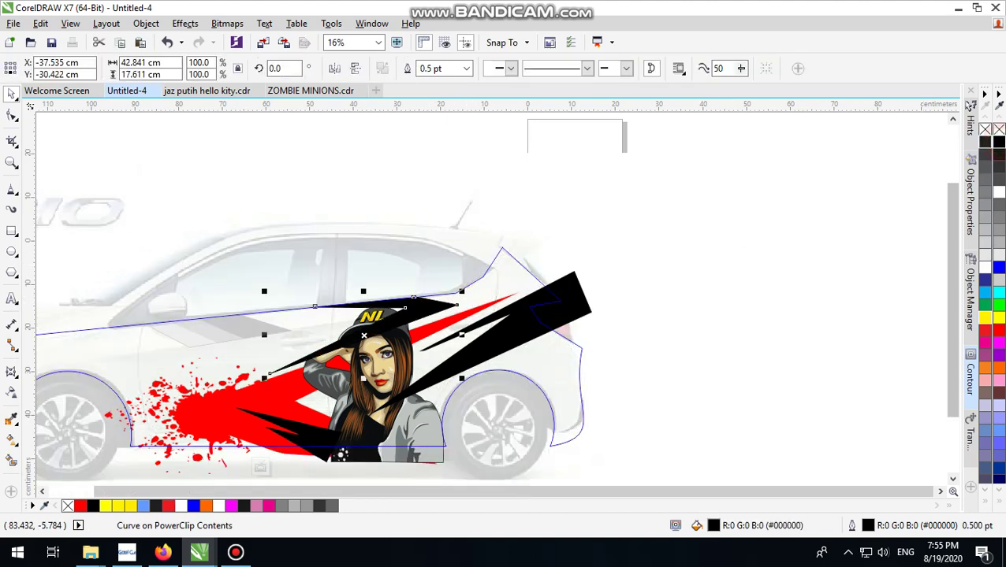
left_click(736, 249)
- Bring the portrait group to the front of the clipped shapes and finish editing the car body's PowerClip
left_click(378, 375)
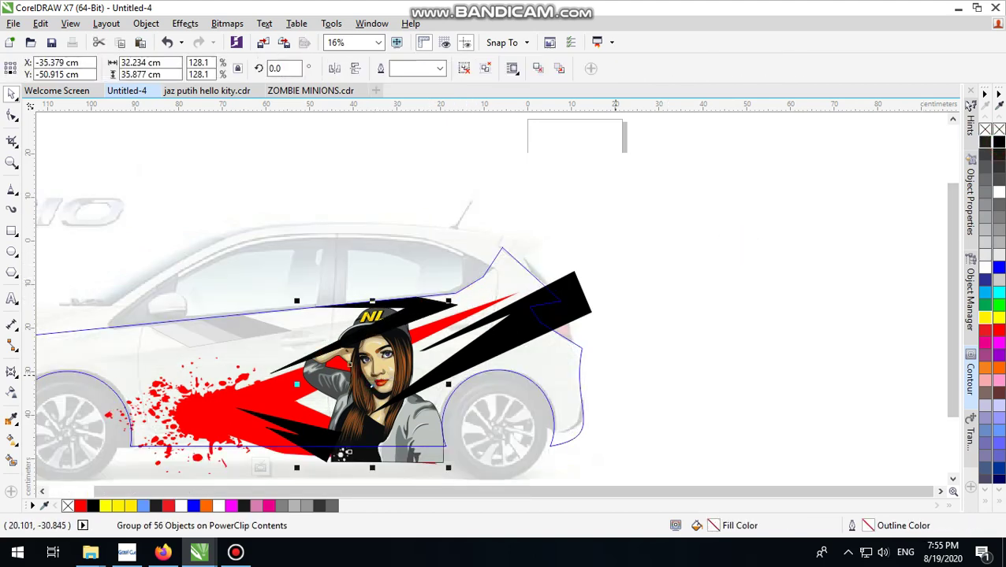
key("shift+Page_Up")
left_click(663, 285, "ctrl")
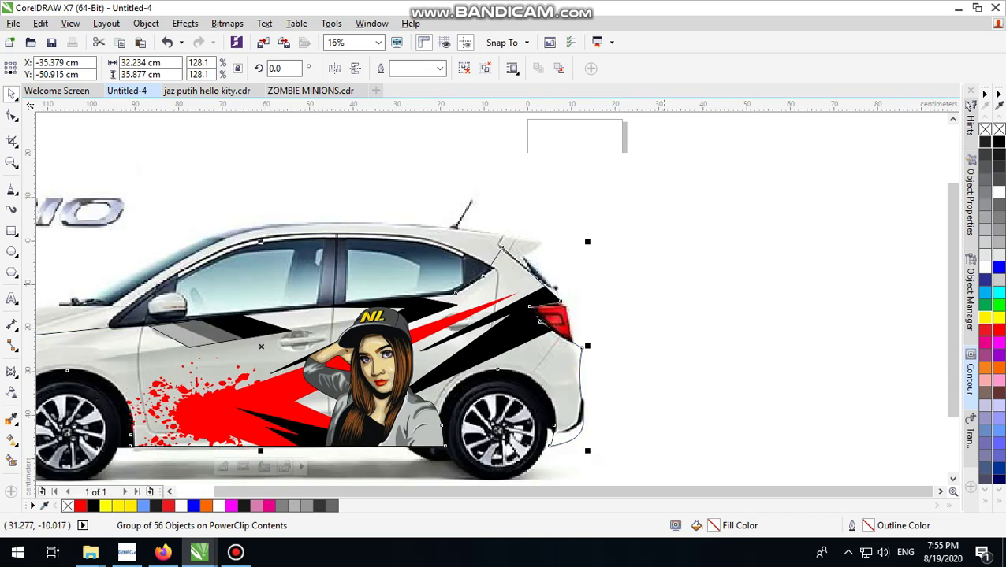
- Add the artistic text "NELLA Lovers" in the empty area below the car
scroll(567, 375, "down", 1)
scroll(471, 387, "up", 1)
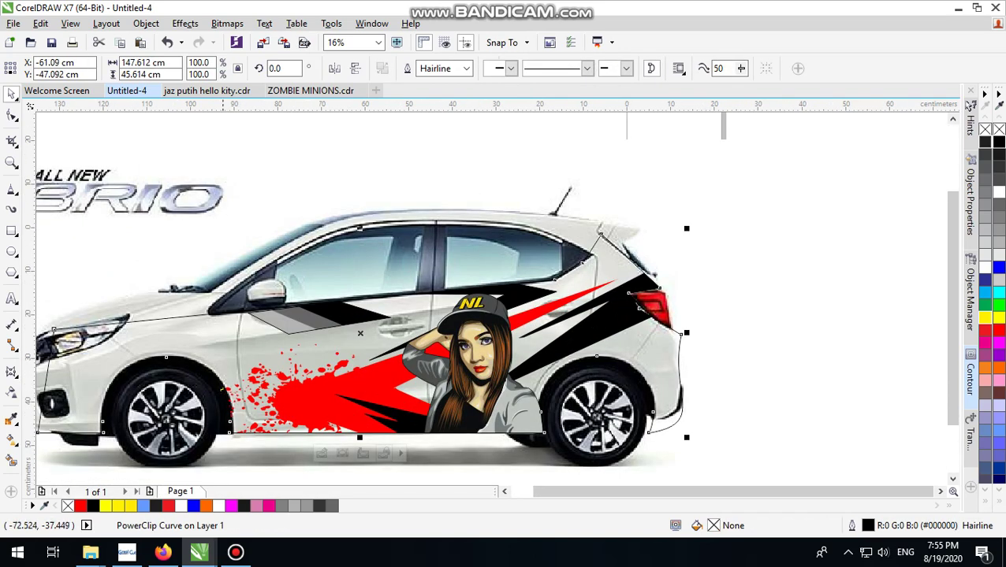
left_click(11, 297)
scroll(465, 312, "down", 1)
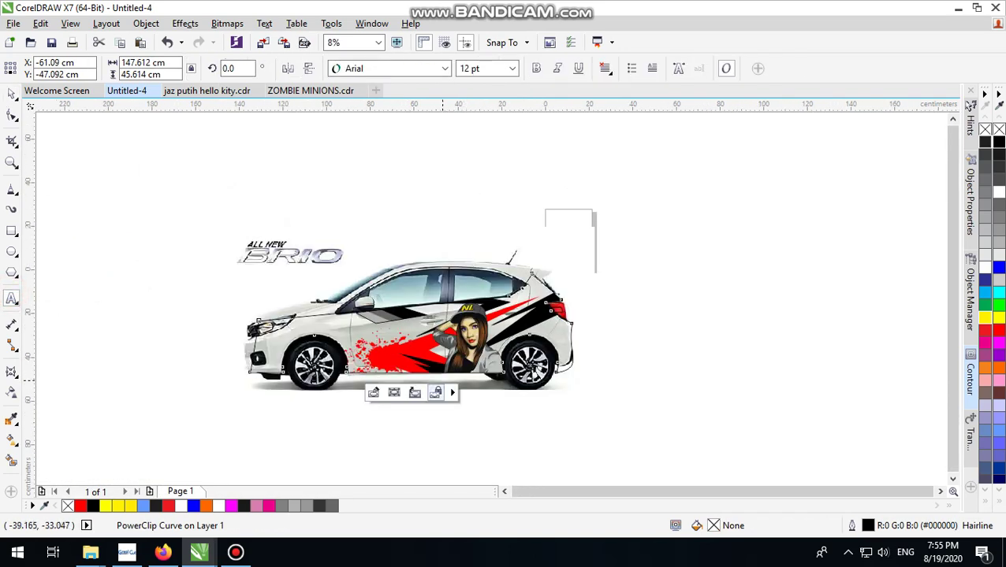
left_click(390, 435)
scroll(388, 433, "up", 1)
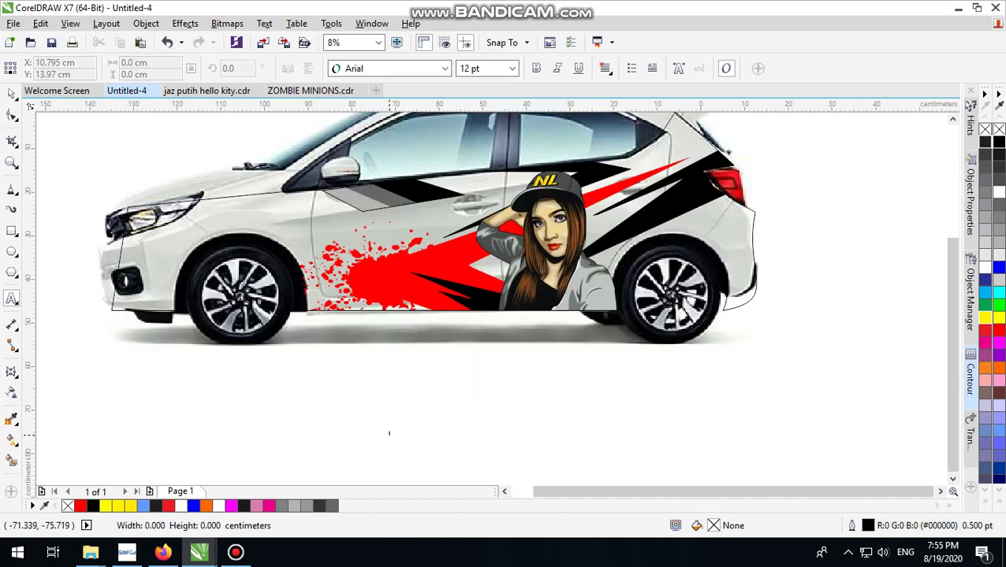
scroll(389, 433, "up", 4)
scroll(379, 411, "down", 2)
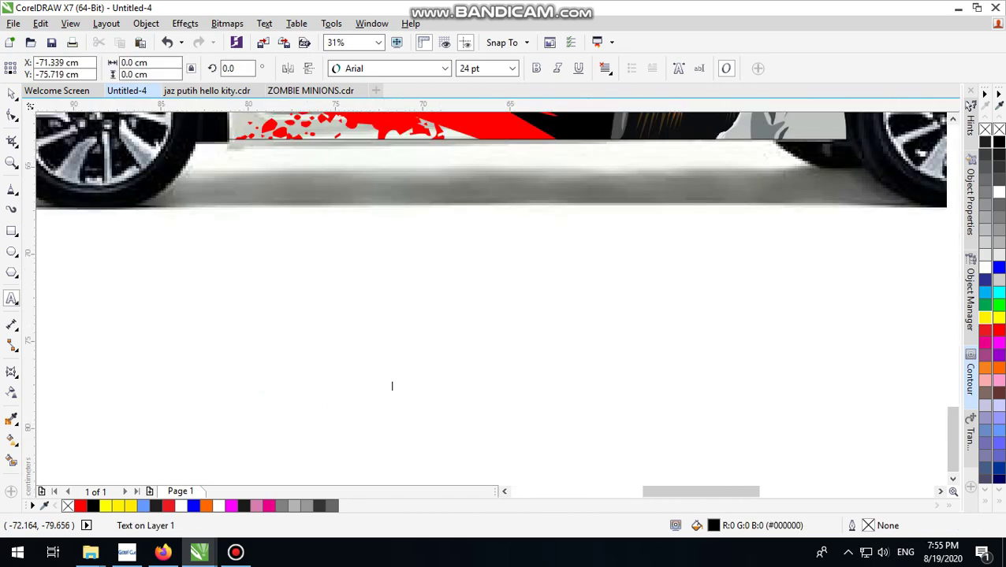
scroll(391, 386, "up", 2)
type("NELLA Lovers")
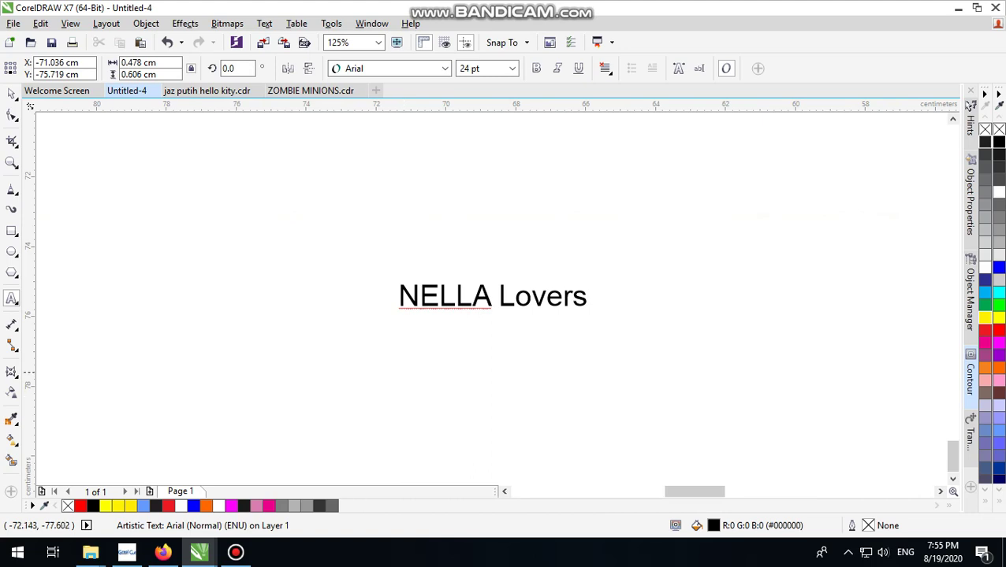
- Set the font of the NELLA Lovers lettering to Infinite Justice
scroll(445, 407, "down", 3)
left_click(10, 92)
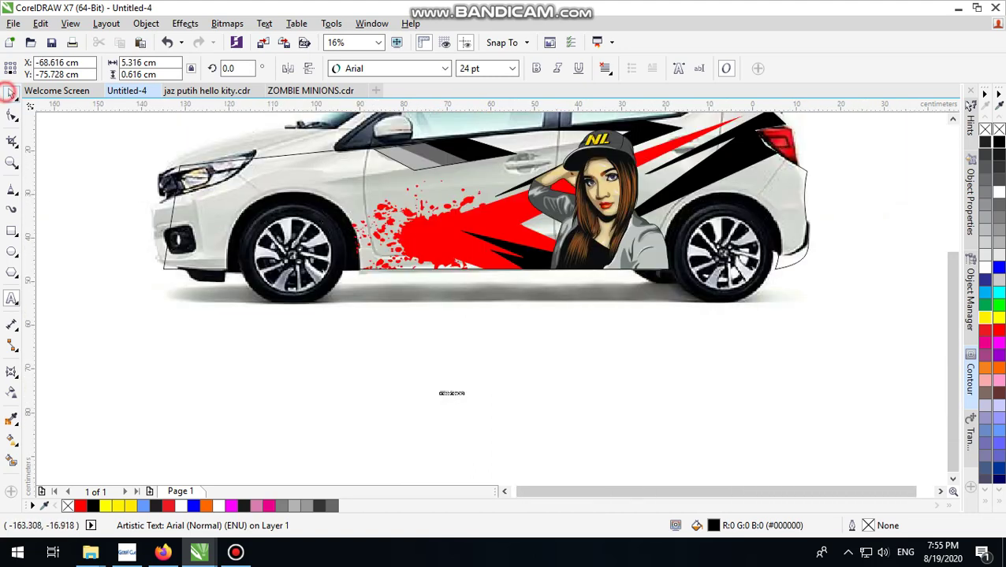
left_click(410, 68)
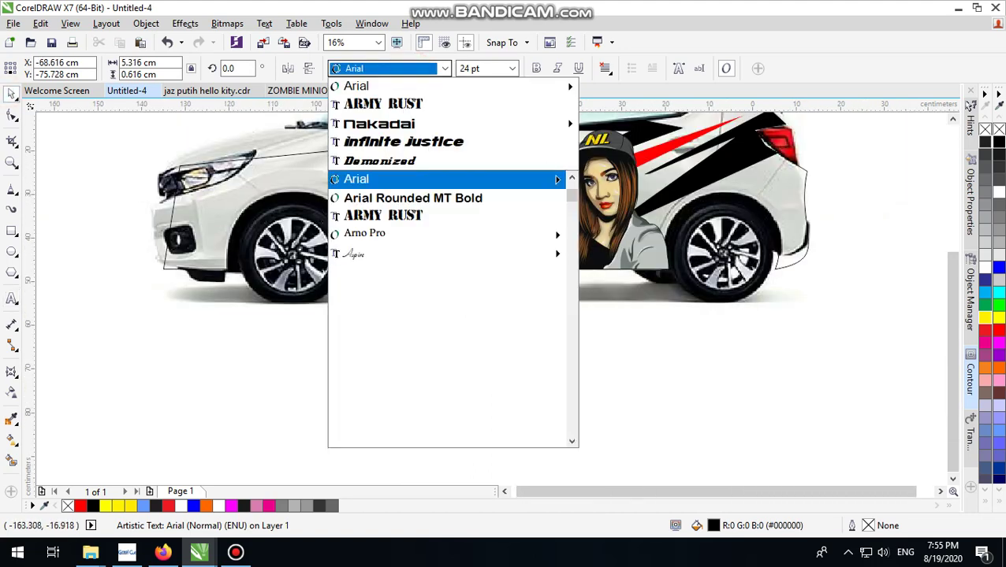
key("Up")
key("Up")
key("Return")
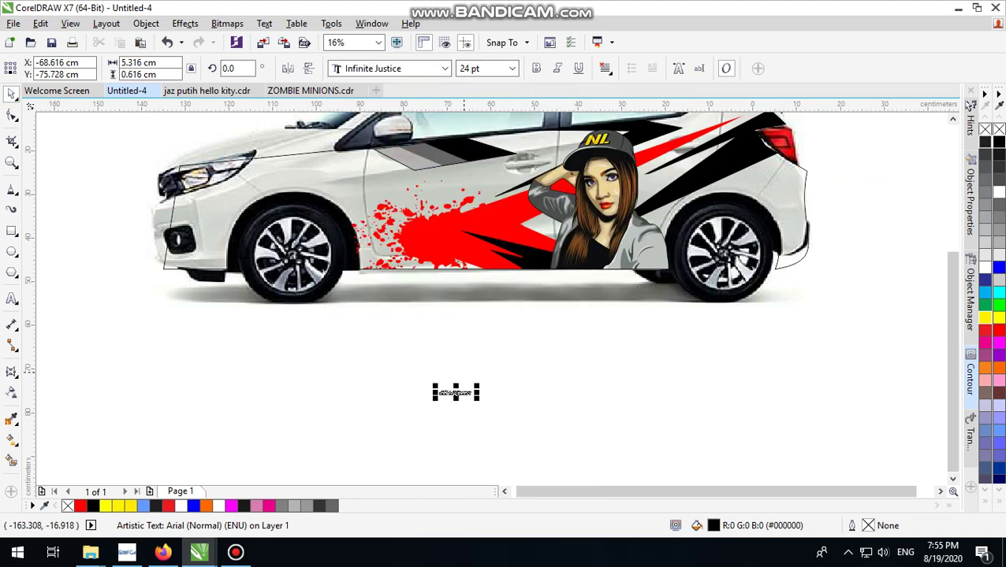
scroll(465, 392, "up", 6)
scroll(465, 392, "down", 6)
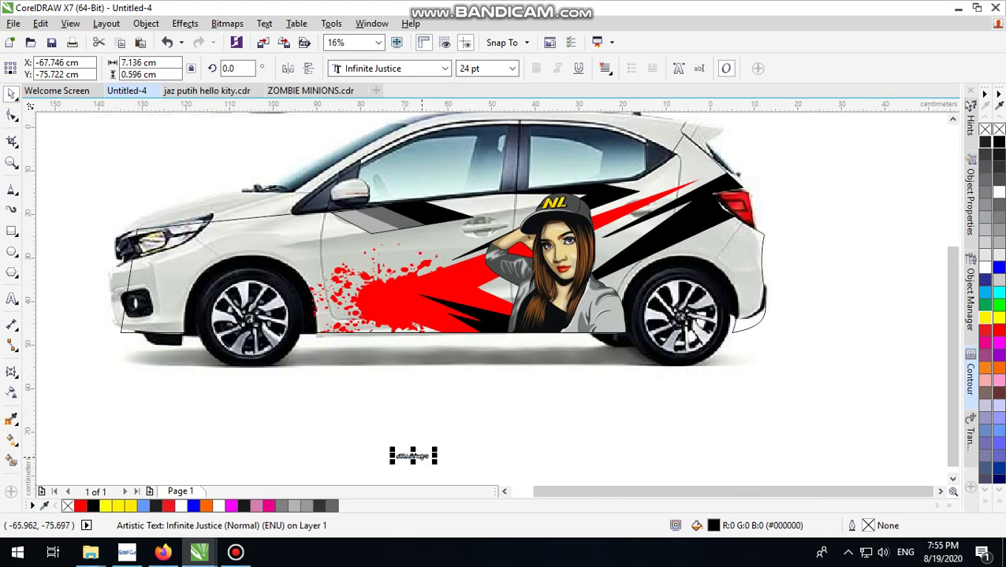
- Move the NELLA Lovers lettering closer to the car's underside and keep it selected
left_click_drag(422, 455, 467, 396)
scroll(468, 393, "up", 1)
scroll(451, 437, "down", 1)
left_click(488, 432)
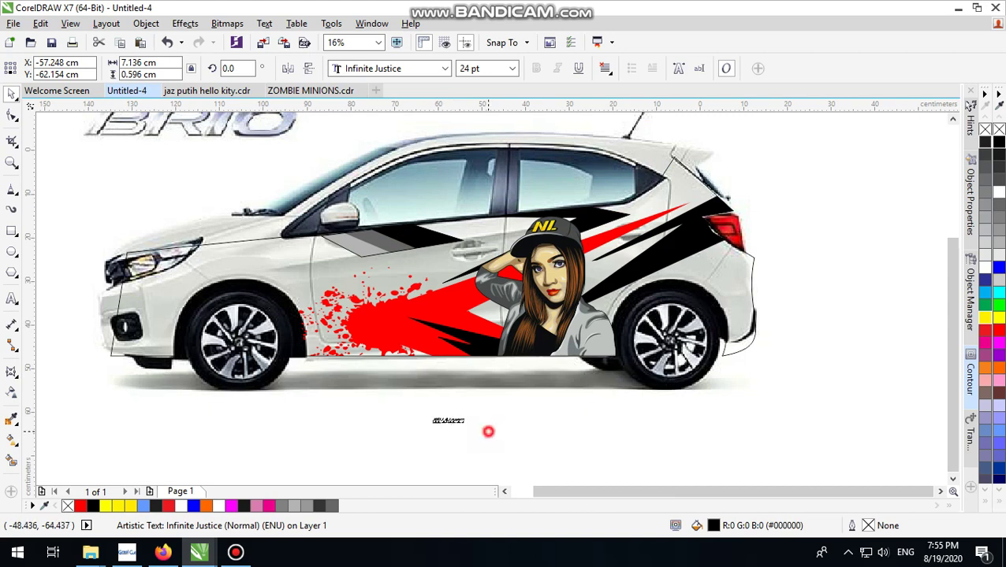
left_click(454, 415)
left_click(523, 444)
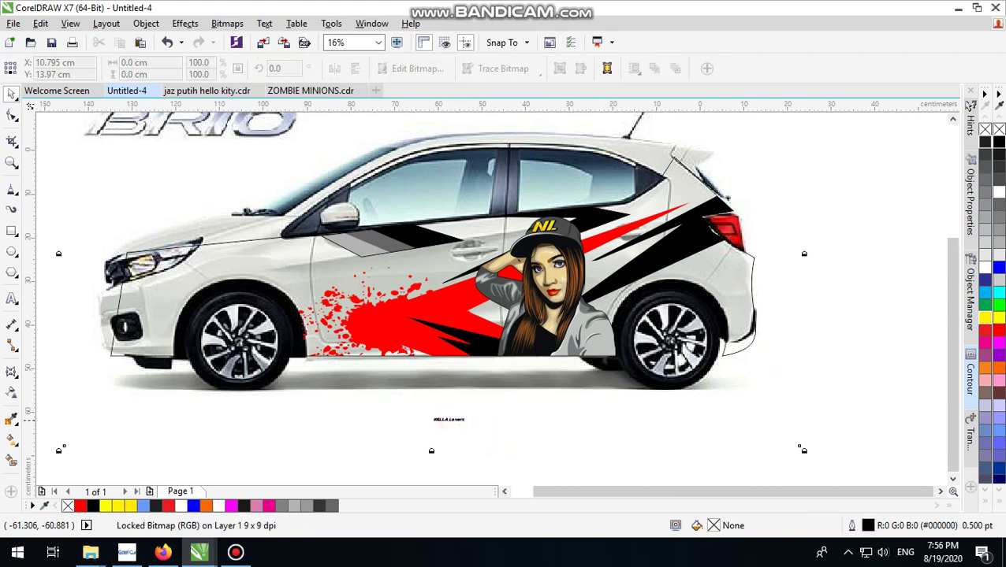
left_click(459, 416)
left_click(462, 420)
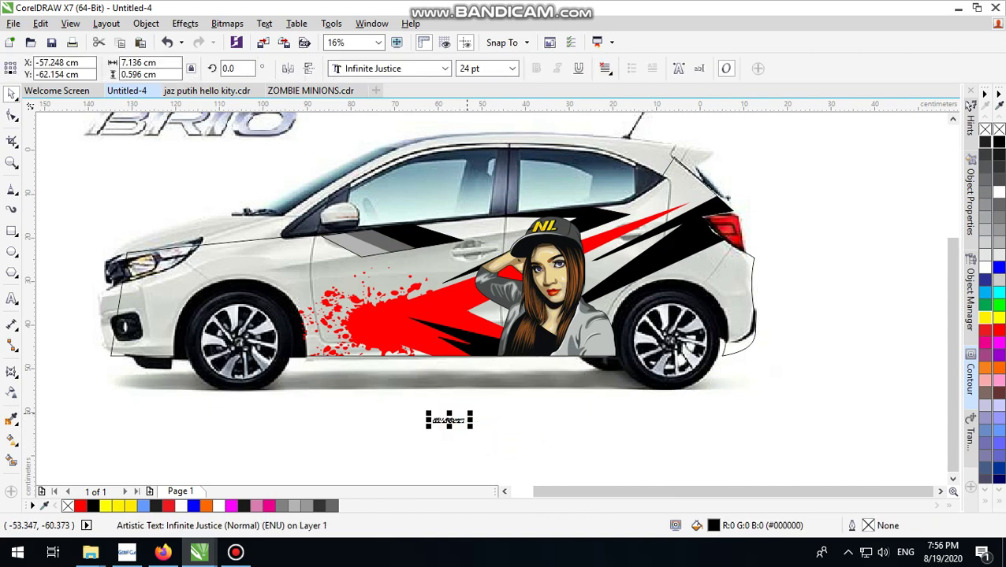
- Enlarge the lettering proportionally to about 42 cm wide and break it apart into the separate words NELLA and Lovers
left_click_drag(471, 413, 622, 417)
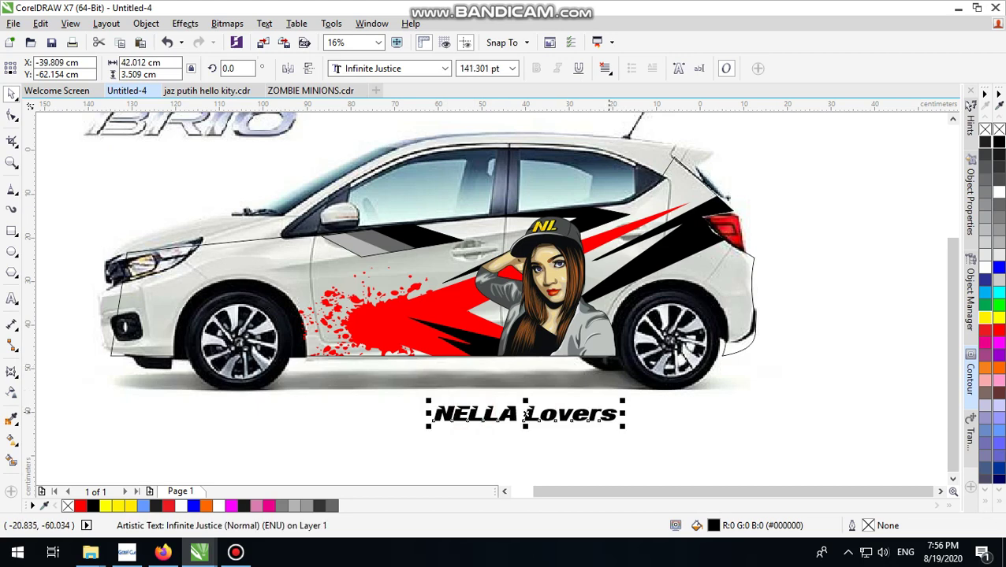
scroll(556, 435, "up", 2)
scroll(555, 436, "down", 2)
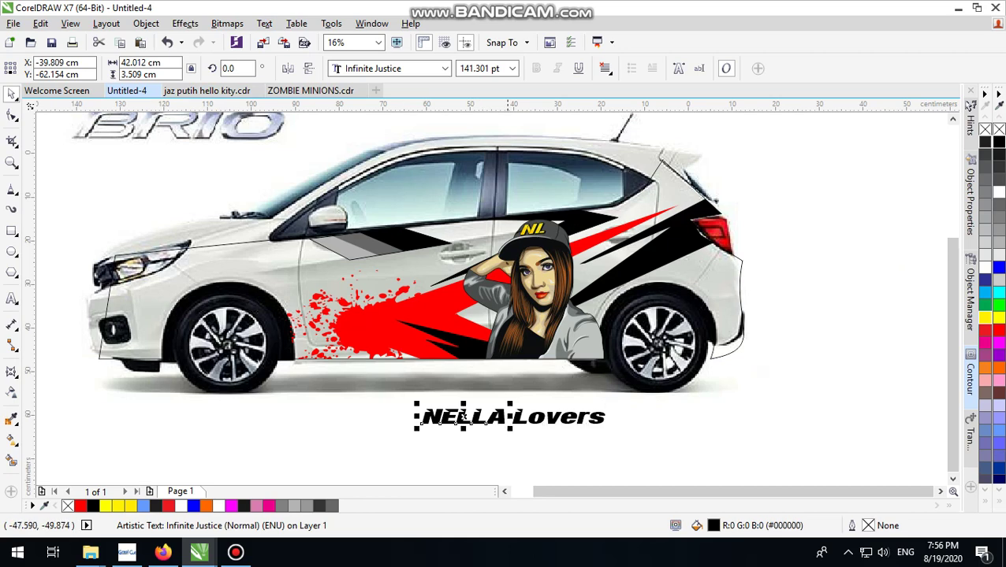
- Try the High Destiny - Personal Use font on the word Lovers
left_click(444, 69)
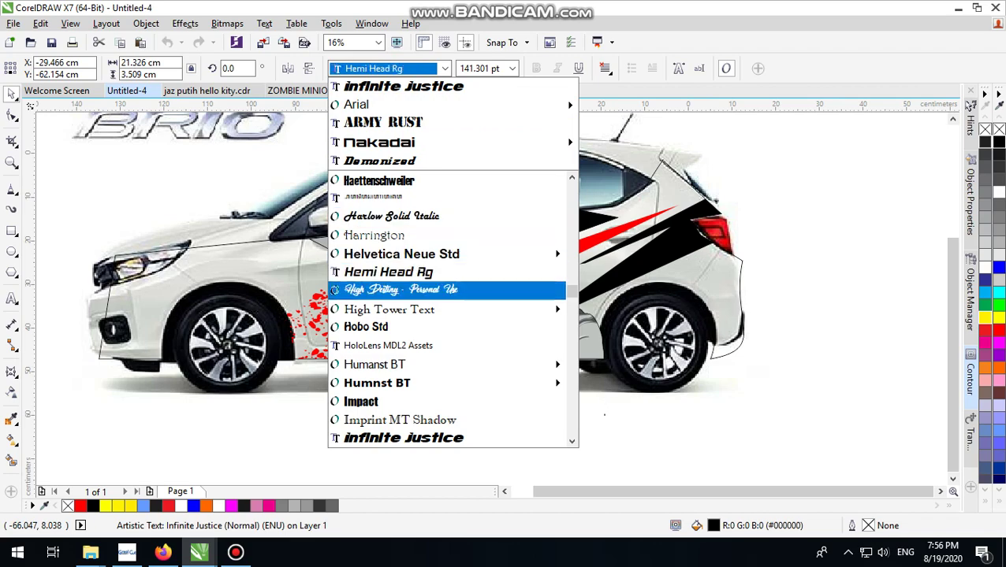
left_click(422, 289)
scroll(533, 428, "up", 2)
scroll(550, 407, "down", 2)
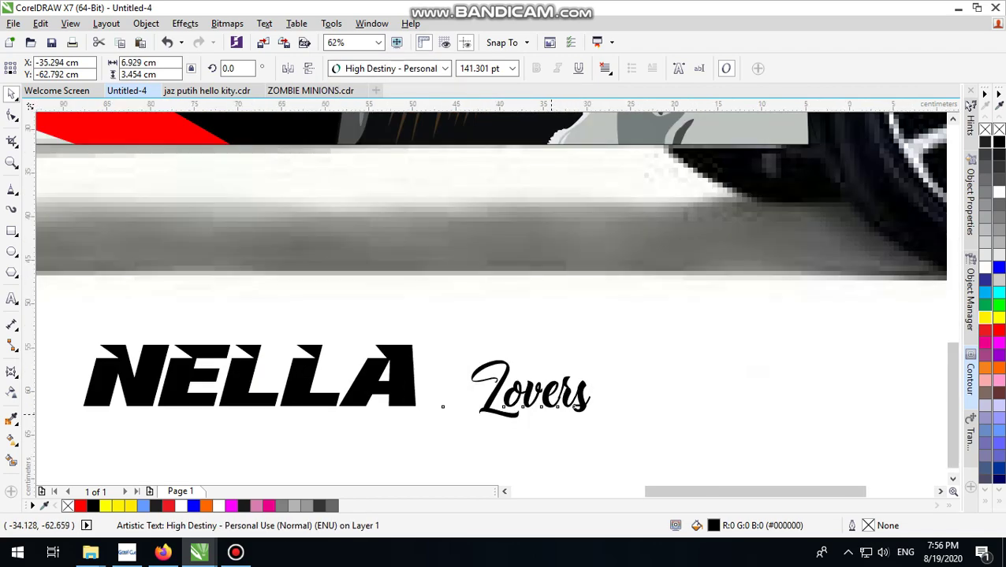
- Browse the available fonts for the word Lovers and set it in Matura MT Script Capitals
left_click(424, 70)
key("Down")
key("Down")
key("Down")
key("Down")
key("Down")
key("Down")
key("Down")
key("Down")
key("Down")
key("Down")
key("Down")
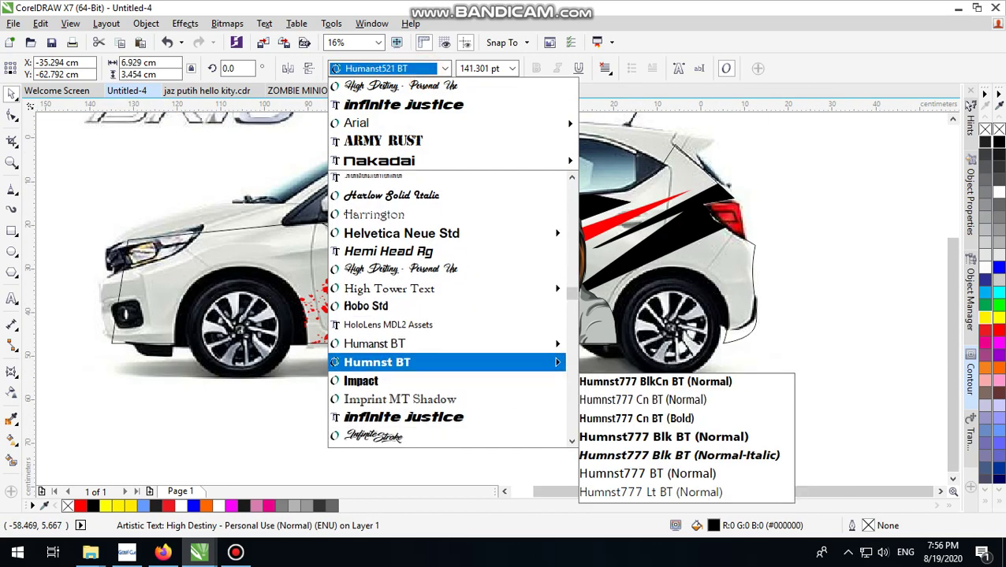
key("Up")
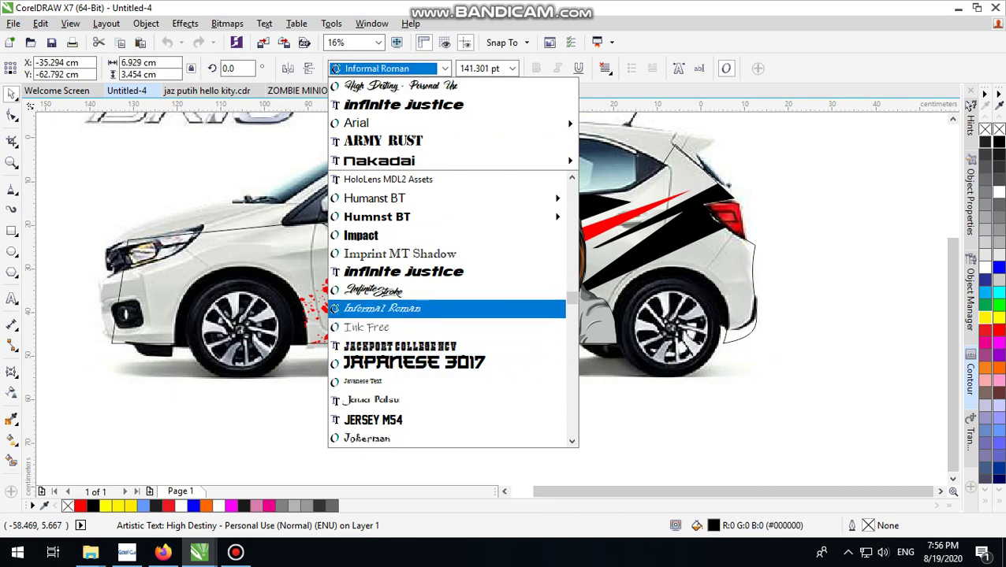
key("Down")
key("Down")
key("Down")
key("Down")
key("Down")
key("Down")
key("Down")
key("Down")
key("Down")
key("Down")
key("Down")
key("Up")
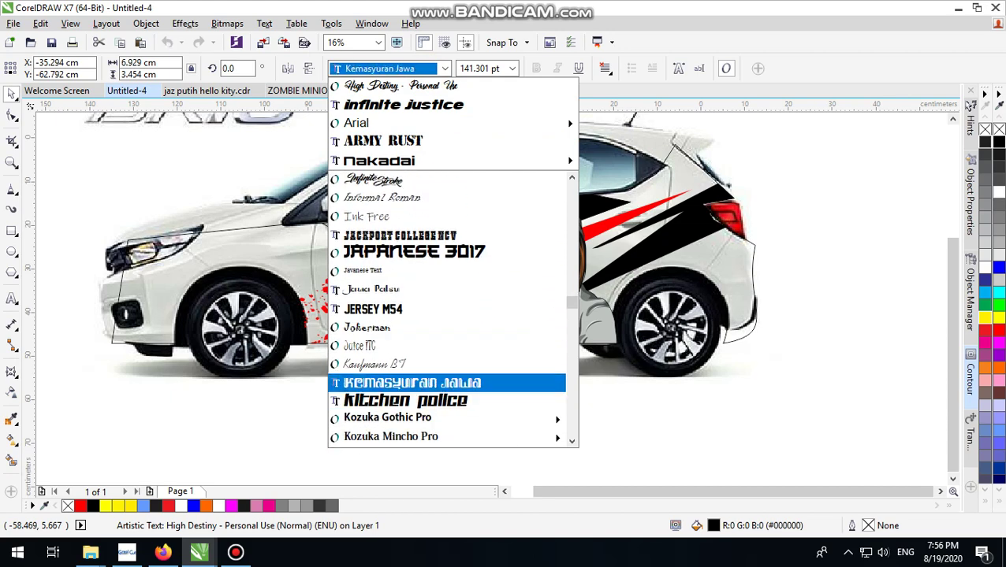
key("Down")
key("Down")
key("Down")
key("Down")
key("Down")
key("Down")
key("Down")
key("Down")
key("Down")
key("Down")
key("Down")
key("Down")
key("Down")
key("Down")
key("Down")
key("Down")
key("Down")
key("Down")
key("Down")
key("Down")
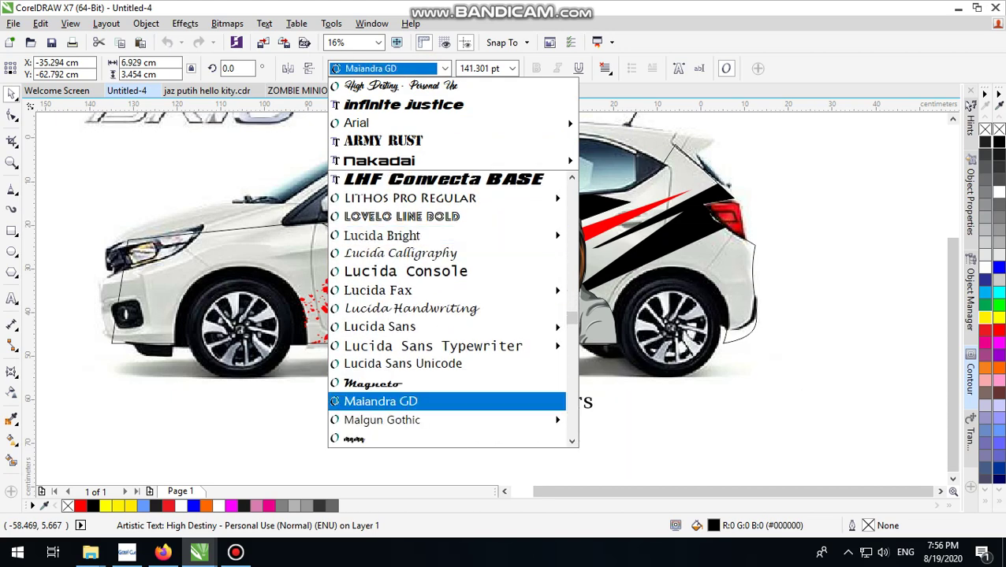
key("Down")
key("Down")
key("Down")
key("Down")
key("Down")
key("Down")
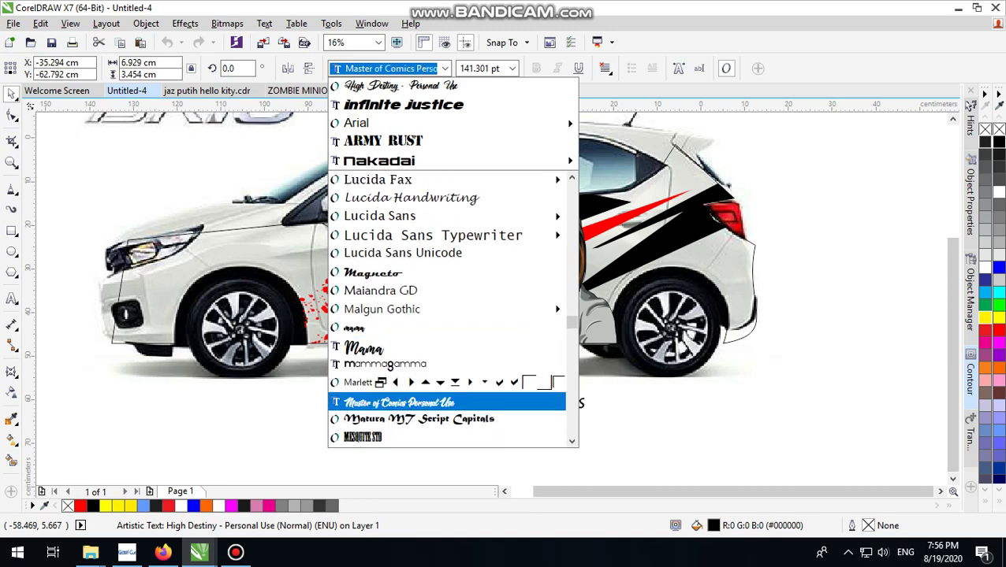
key("Down")
key("Down")
key("Down")
key("Down")
key("Down")
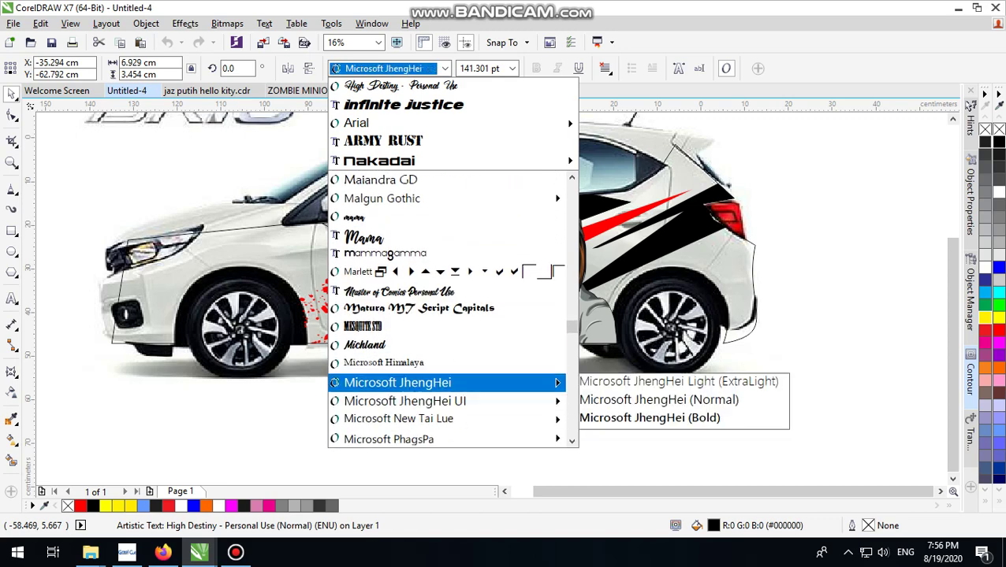
key("Up")
key("Up")
key("Up")
key("Up")
key("Return")
scroll(562, 403, "up", 2)
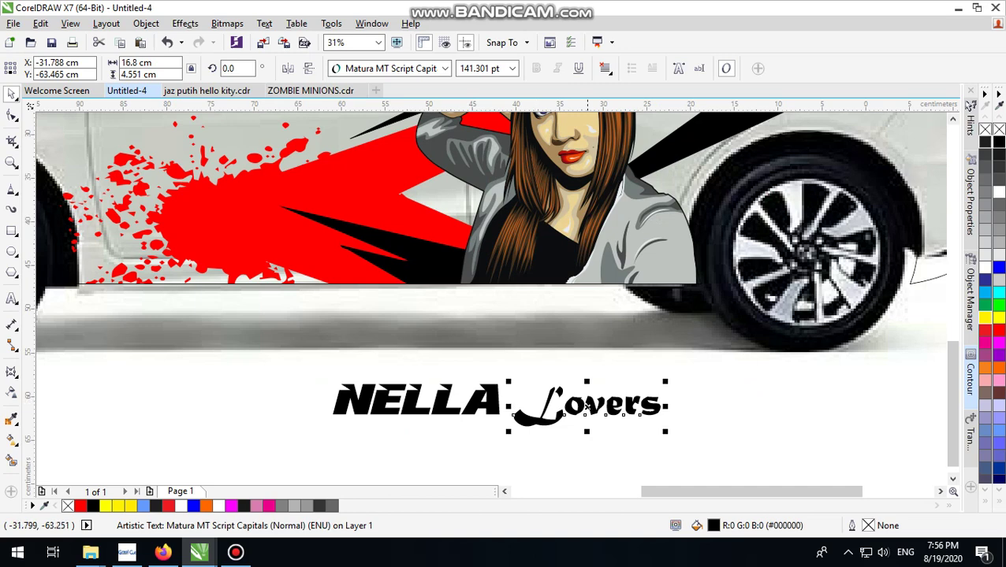
- Shrink the word Lovers to about 6.7 cm wide and place it just beneath the end of NELLA
left_click_drag(665, 381, 573, 411)
scroll(552, 418, "up", 4)
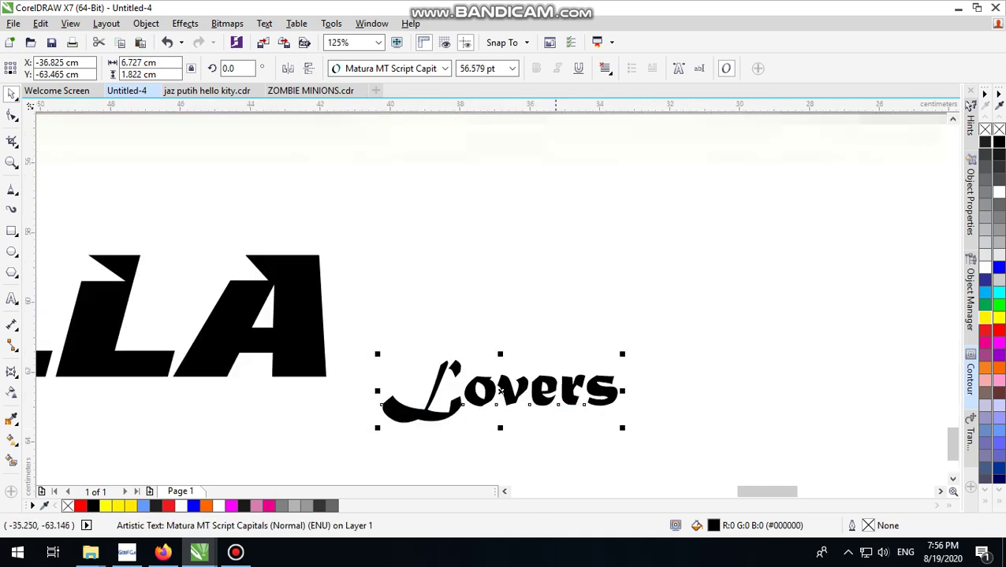
double_click(538, 392)
scroll(539, 391, "down", 4)
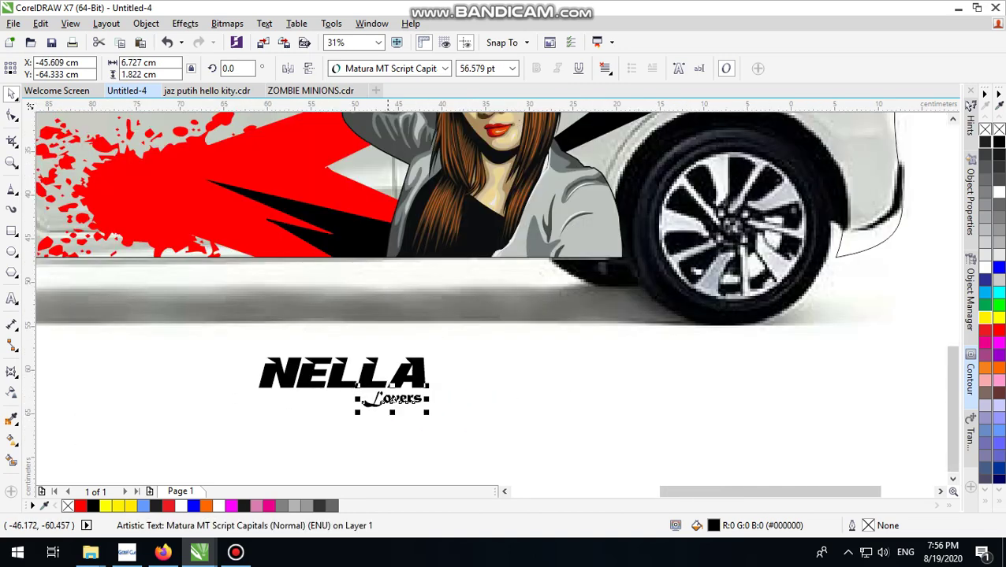
scroll(413, 407, "down", 2)
- Fill the word NELLA with red and the word Lovers with yellow
left_click(376, 394)
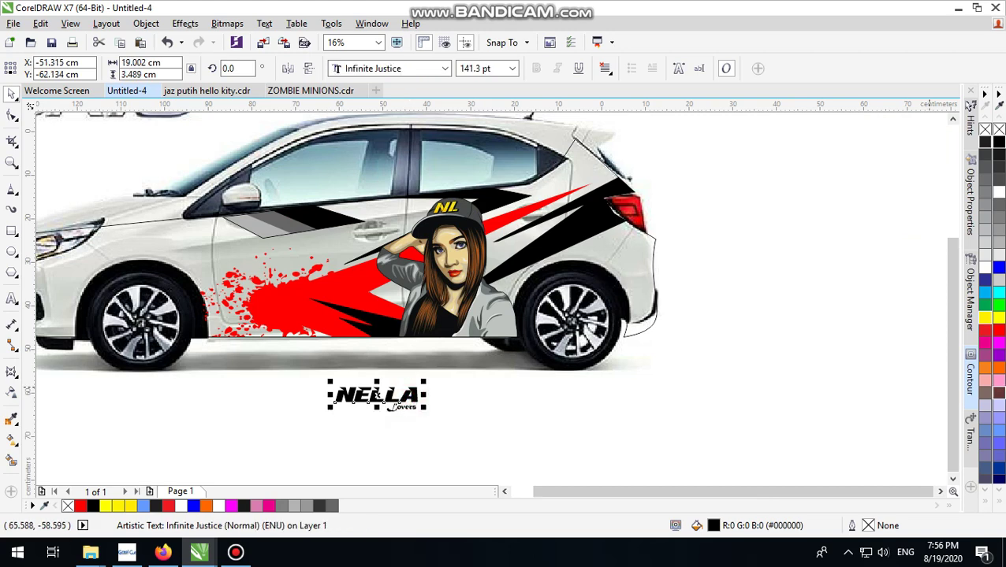
left_click(992, 318)
left_click(985, 331)
scroll(461, 377, "up", 2)
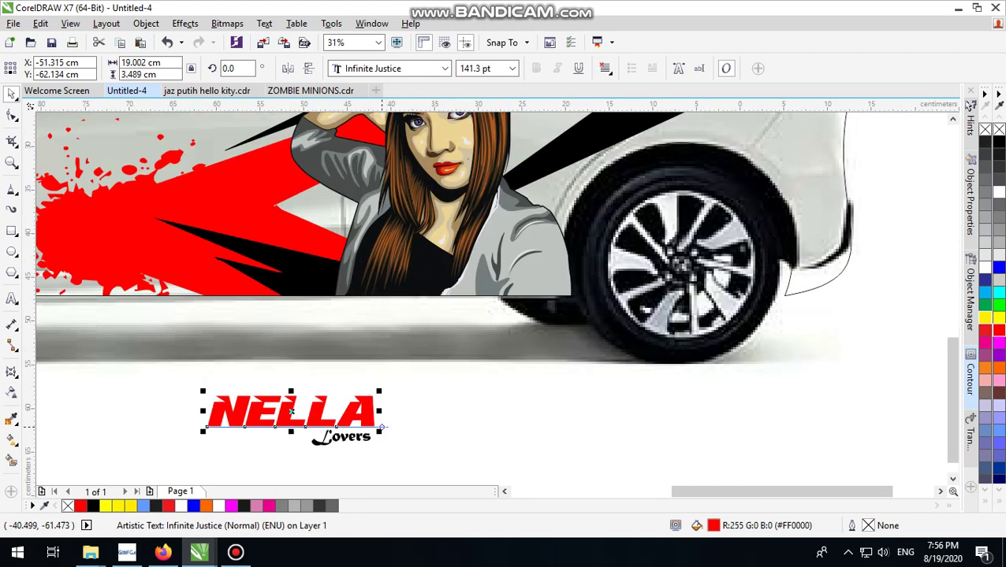
left_click(339, 440)
left_click(987, 318)
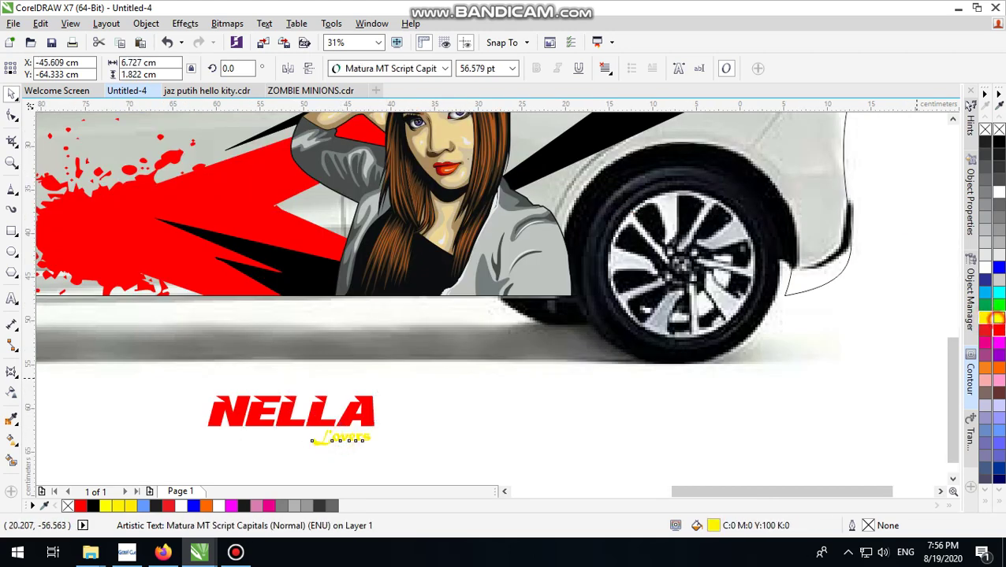
left_click(394, 453)
left_click(355, 440)
scroll(355, 440, "up", 1)
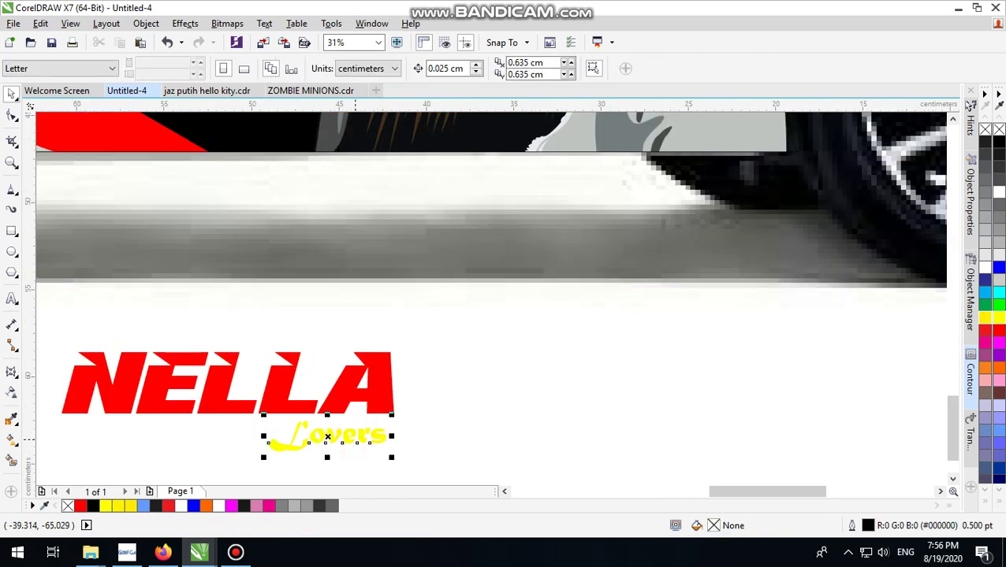
scroll(815, 459, "down", 1)
scroll(571, 449, "down", 2)
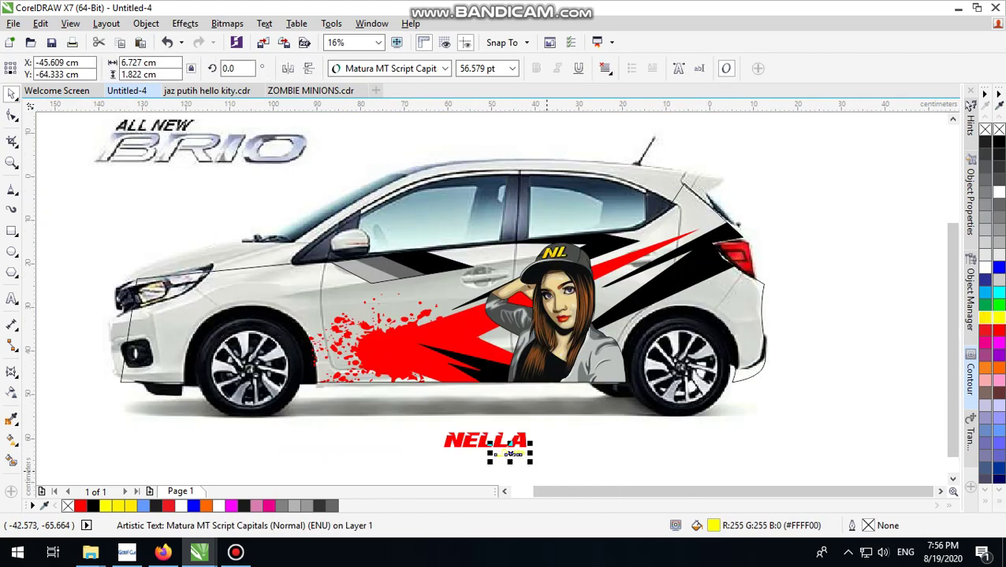
- Enlarge both words together to about 55 cm wide and place them below the car's doors between the wheels
scroll(565, 454, "left", 1)
left_click_drag(472, 407, 651, 481)
left_click_drag(583, 432, 614, 412)
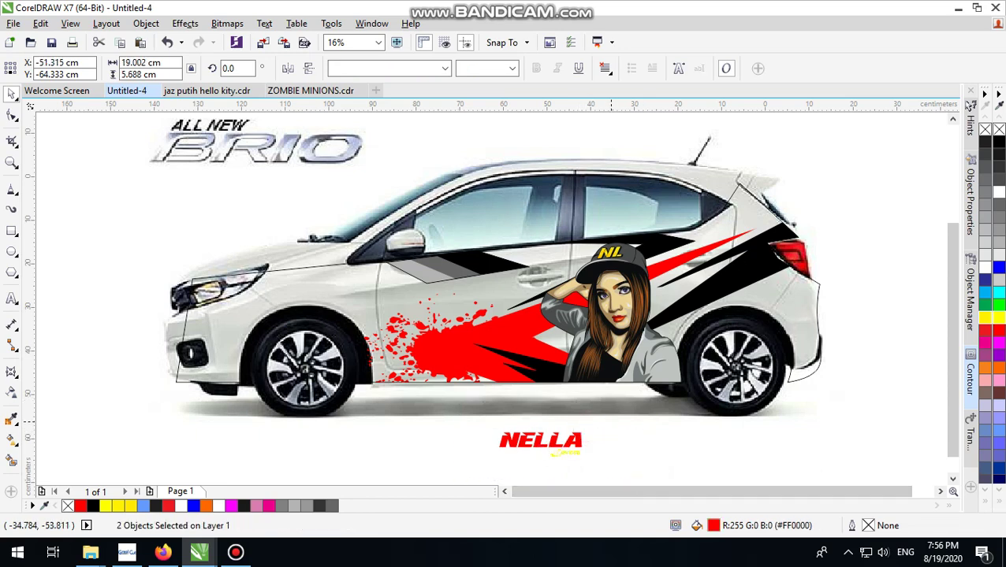
left_click_drag(762, 393, 485, 476)
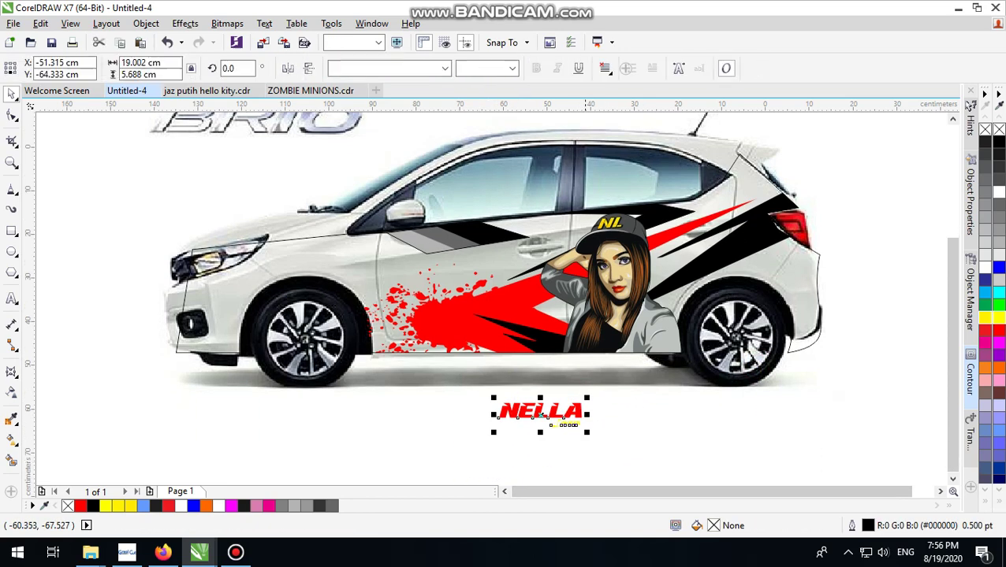
left_click_drag(585, 398, 738, 347)
left_click_drag(663, 377, 556, 401)
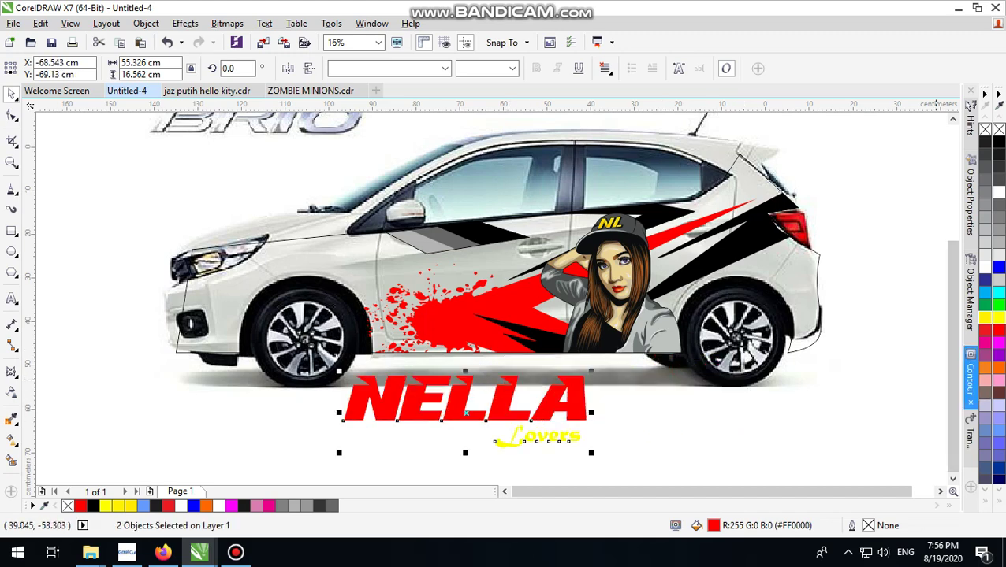
- Apply a one-step outside contour of 0.593 cm in black to the word Lovers
left_click(968, 377)
left_click(486, 425)
left_click(457, 406)
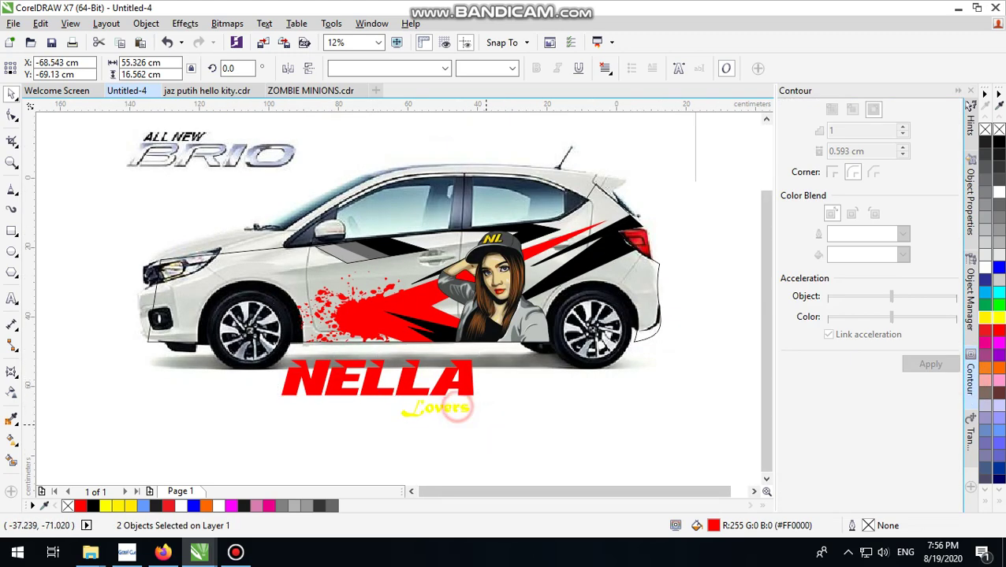
left_click(458, 410)
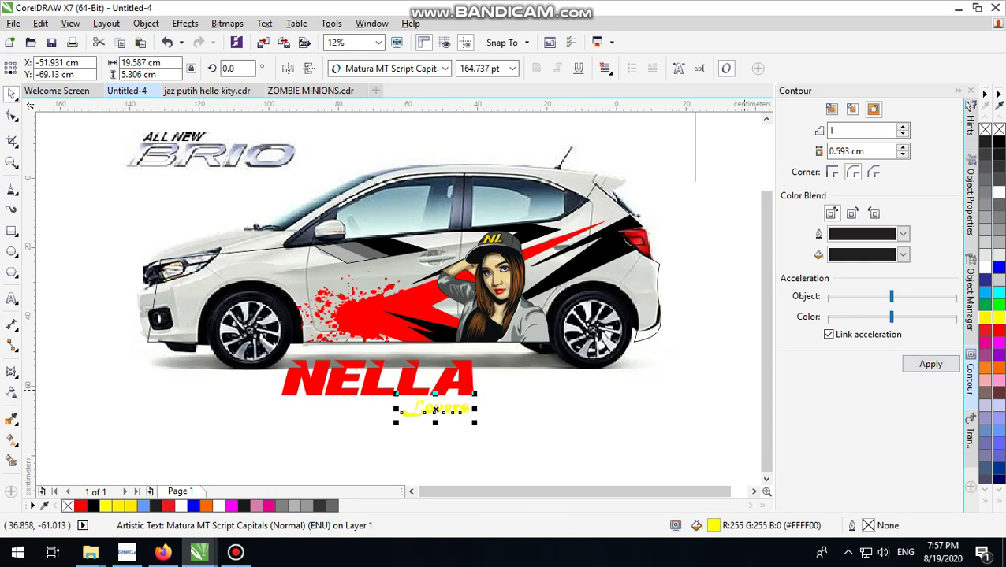
left_click(929, 364)
scroll(401, 391, "up", 3)
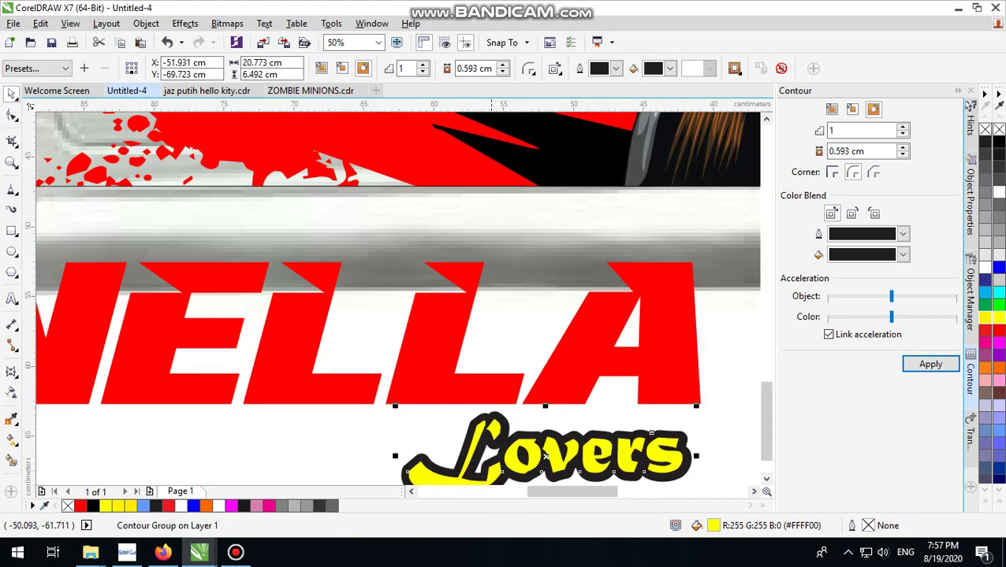
scroll(416, 397, "down", 1)
- Apply the same black 0.593 cm outside contour to the word NELLA
left_click(439, 387)
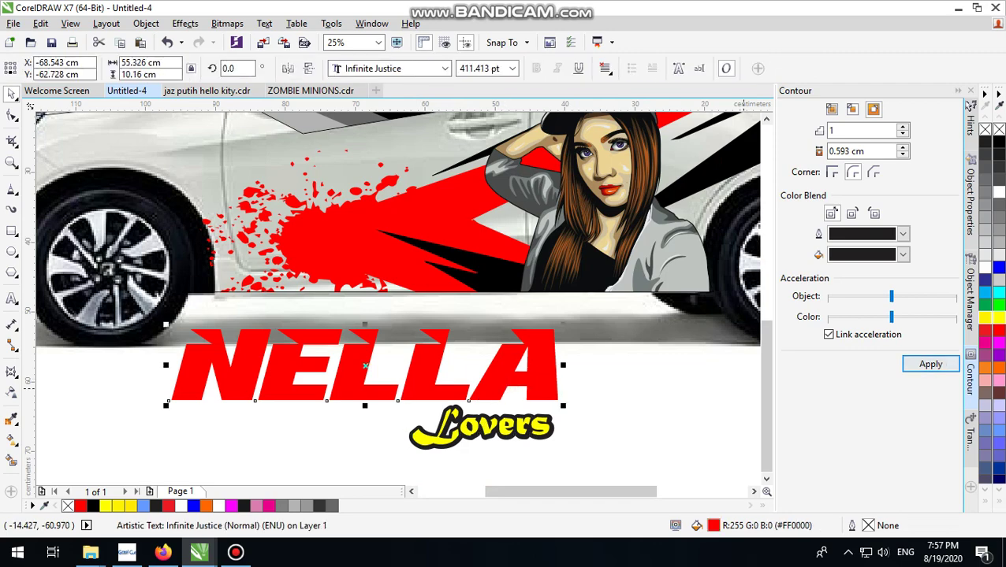
left_click(930, 364)
scroll(417, 406, "down", 2)
scroll(427, 411, "up", 1)
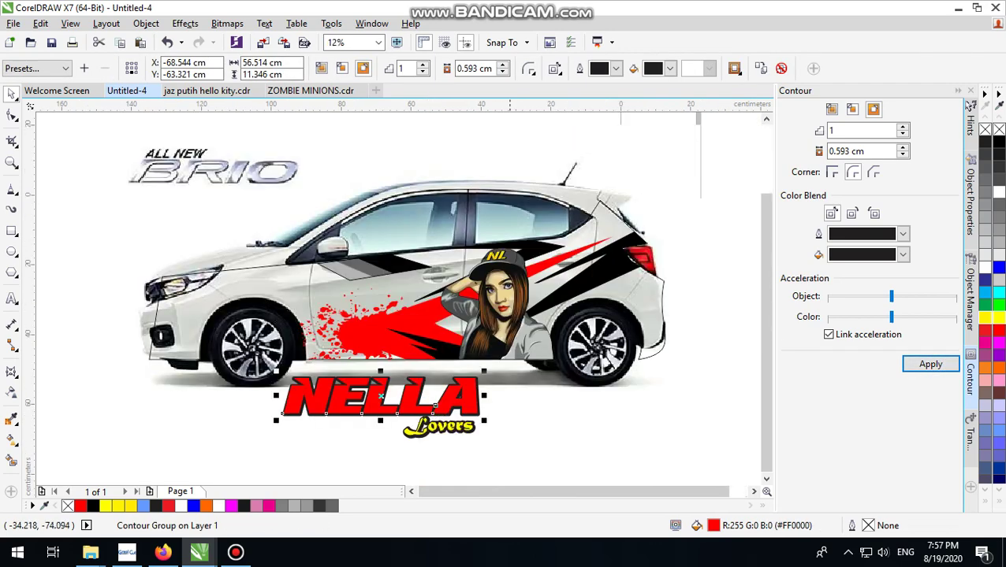
- Enlarge the contoured word Lovers so it overlaps the lower half of NELLA and ends beneath its final letter
left_click_drag(521, 460, 373, 413)
mouse_move(480, 411)
left_mouse_down()
mouse_move(499, 409)
mouse_move(480, 421)
left_mouse_up()
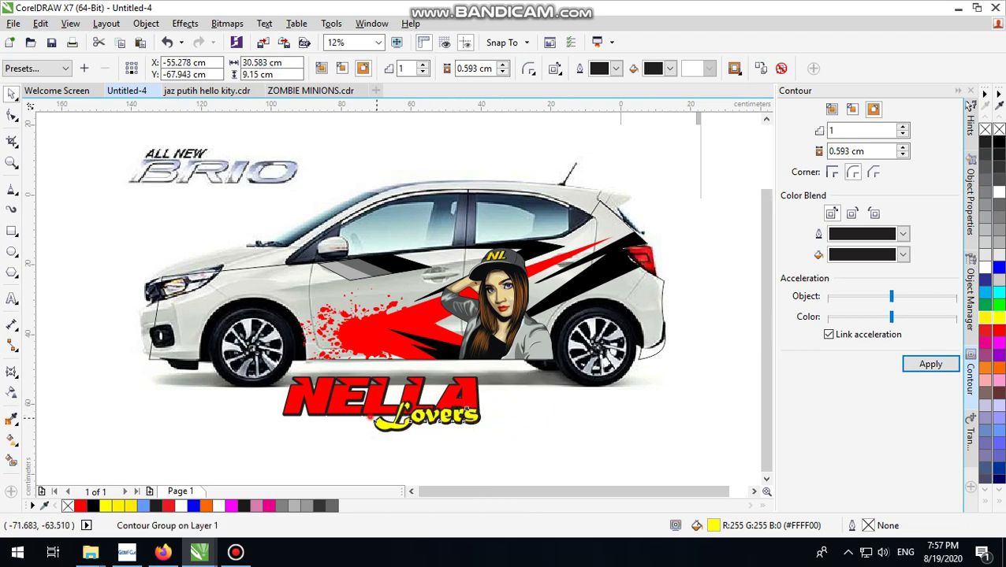
left_click_drag(370, 418, 349, 413)
- Reduce the height of the word NELLA slightly from its upper edge while keeping its width
left_click(463, 408)
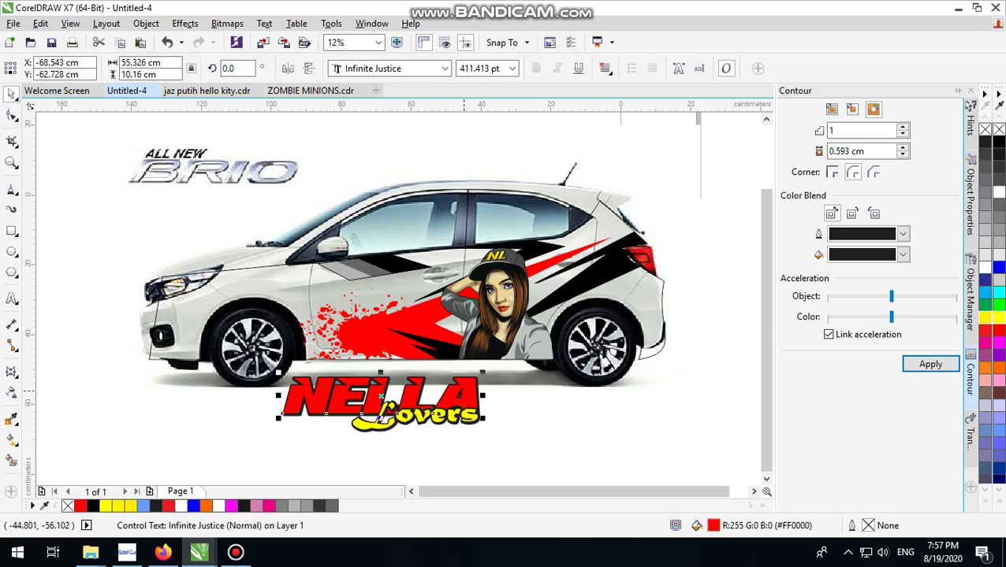
left_click(389, 380)
left_click_drag(382, 374, 383, 384)
left_click(519, 464)
scroll(416, 395, "up", 1)
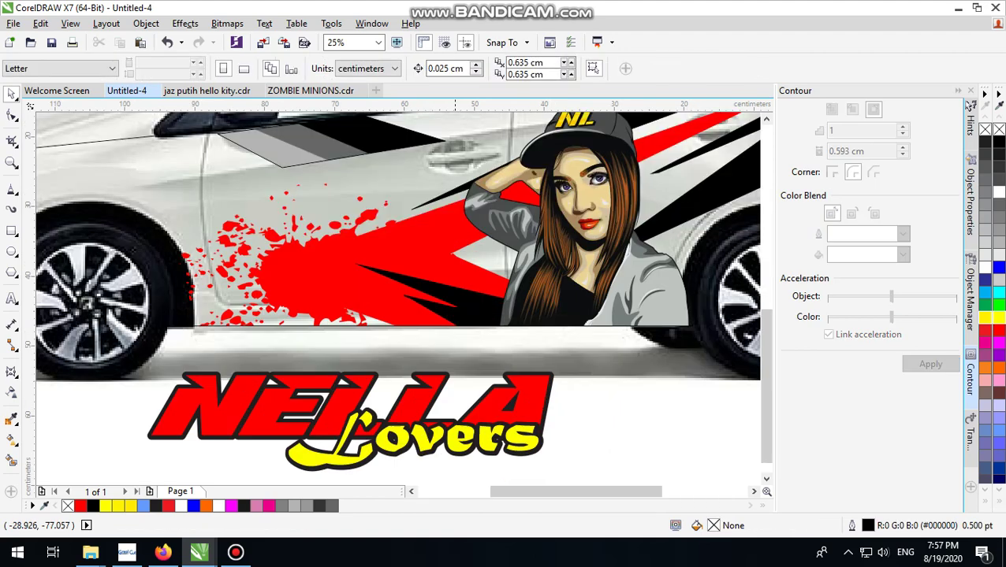
- Remove the outline from the gray and black stripe shape below the side mirror
scroll(481, 401, "down", 2)
left_click_drag(580, 465, 308, 380)
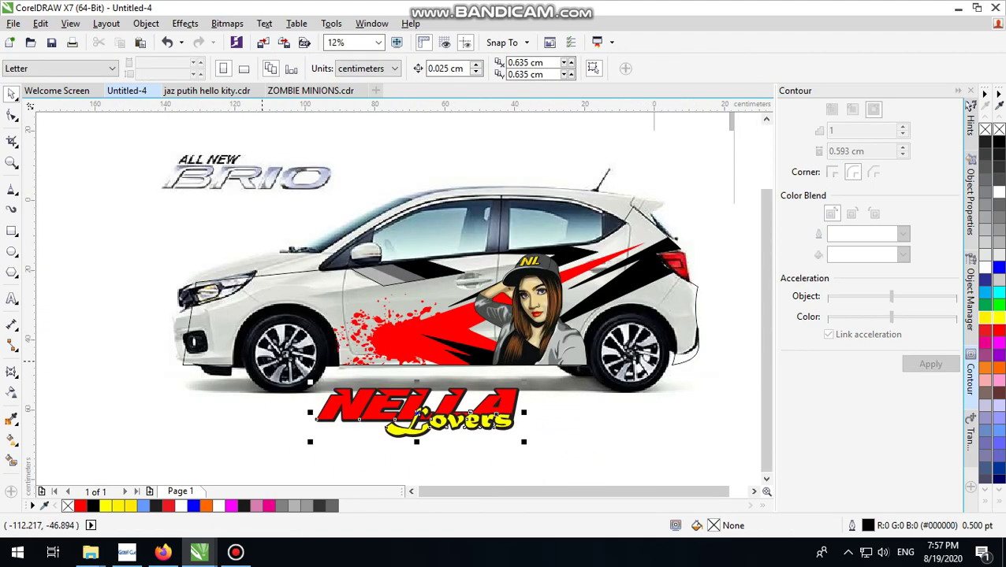
left_click(391, 277)
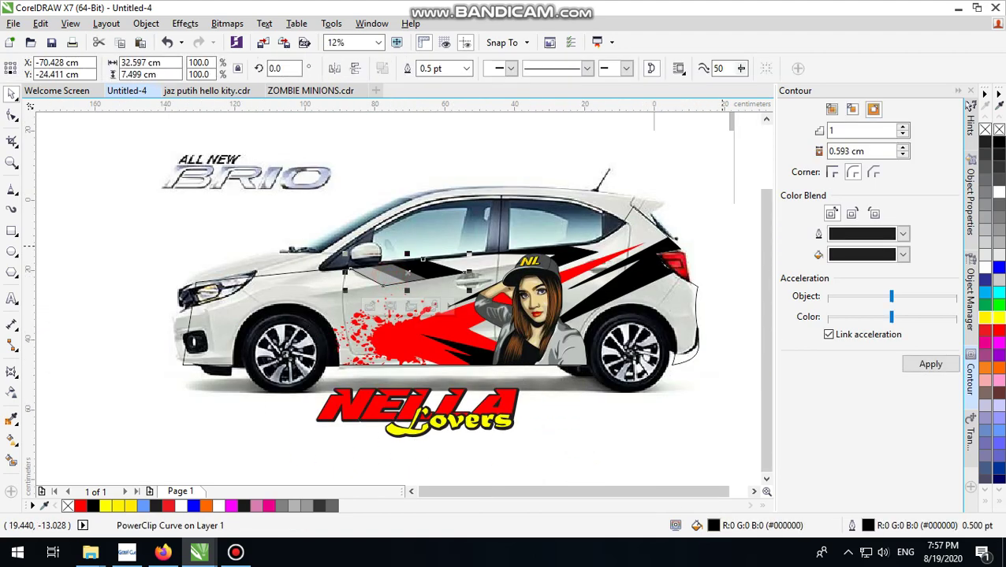
right_click(985, 130)
- Shrink the NELLA Lovers lettering and move it onto the car doors beside the portrait
left_click_drag(580, 463, 276, 342)
left_click_drag(524, 384, 440, 407)
left_click_drag(421, 414, 482, 278)
- Rotate the NELLA Lovers lettering upward toward the rear by about 14.7 degrees
left_click(459, 316)
left_click_drag(484, 346, 484, 347)
scroll(461, 296, "up", 2)
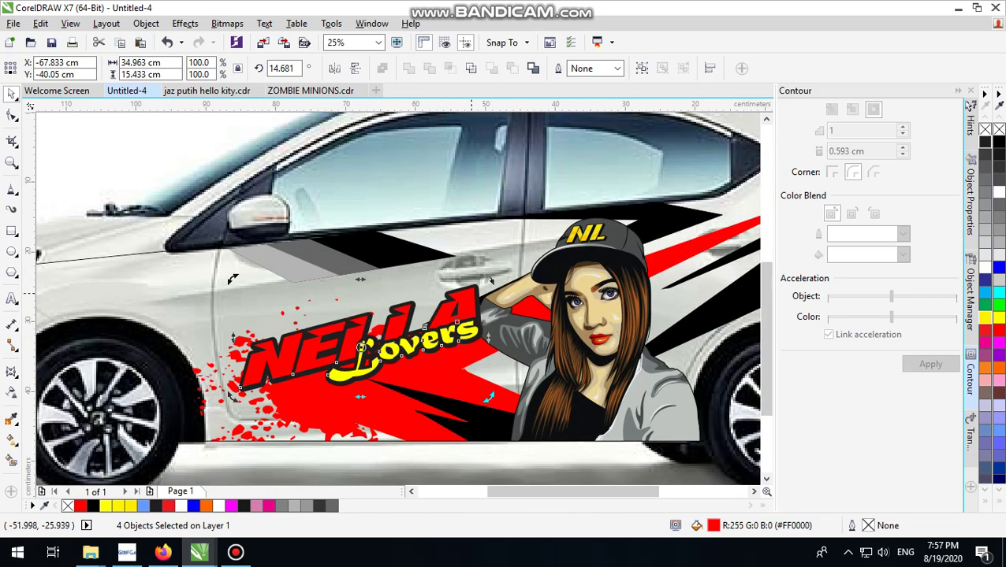
- Enlarge the lettering to about 44 cm wide against the portrait's cap and rotate it about 3.7 degrees clockwise
left_click_drag(487, 279, 517, 264)
left_click_drag(472, 312, 493, 284)
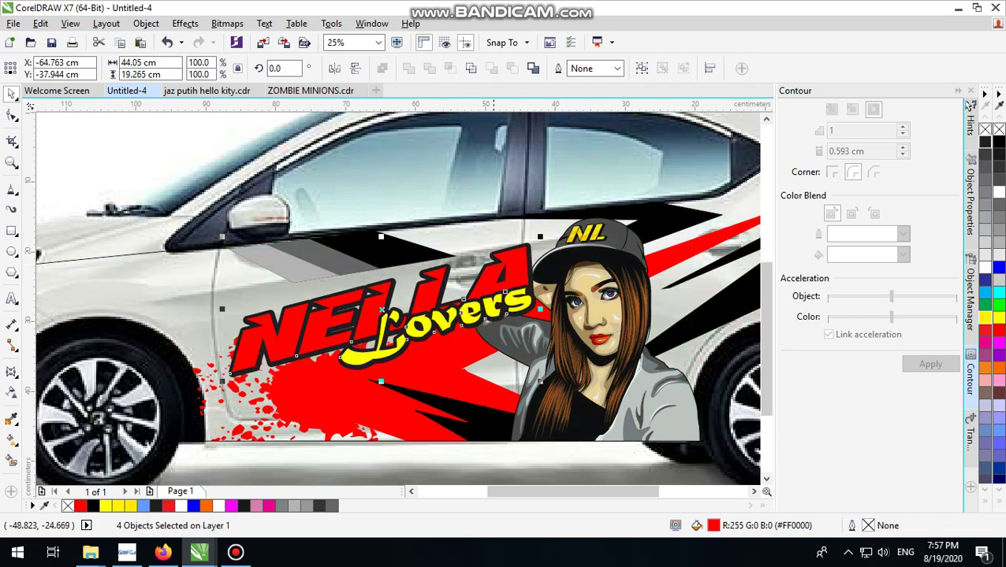
left_click_drag(382, 311, 399, 302)
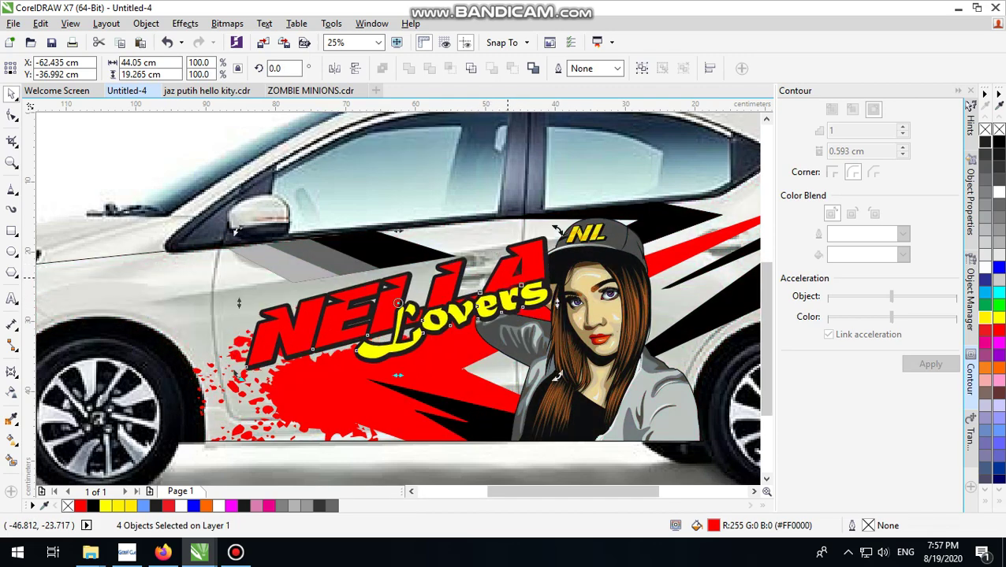
left_click_drag(556, 233, 560, 244)
scroll(326, 335, "down", 1)
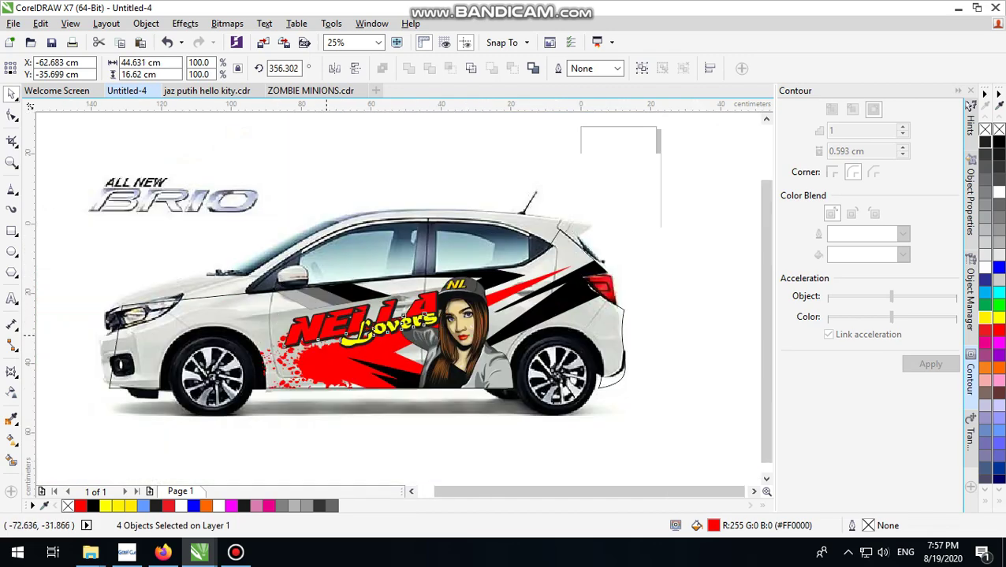
- Inside the car body's PowerClip, move the portrait toward the rear wheel and widen it to about 34.8 cm
double_click(473, 324)
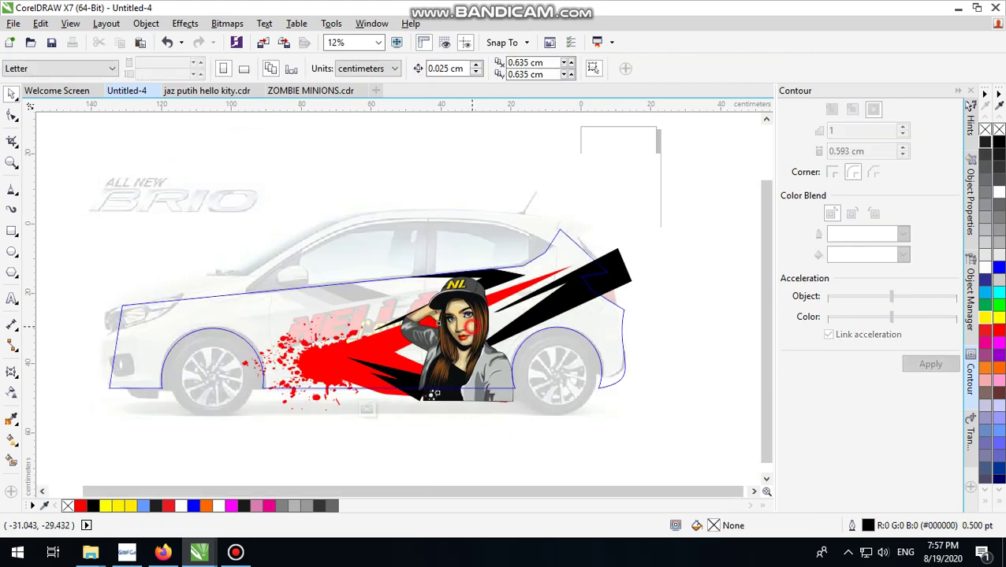
left_click_drag(471, 325, 499, 325)
left_click_drag(434, 393, 456, 394)
left_click_drag(543, 337, 549, 338)
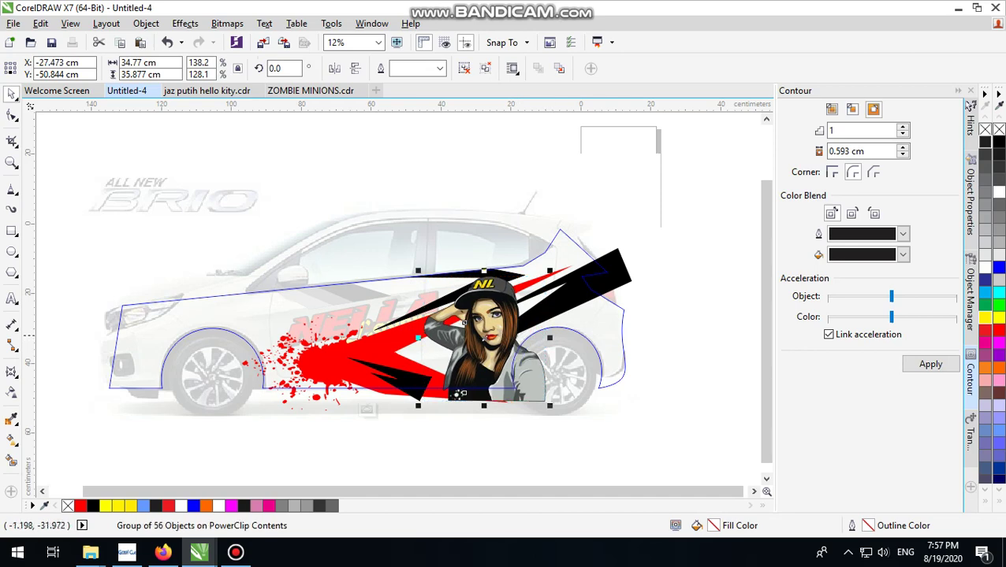
left_click(703, 289)
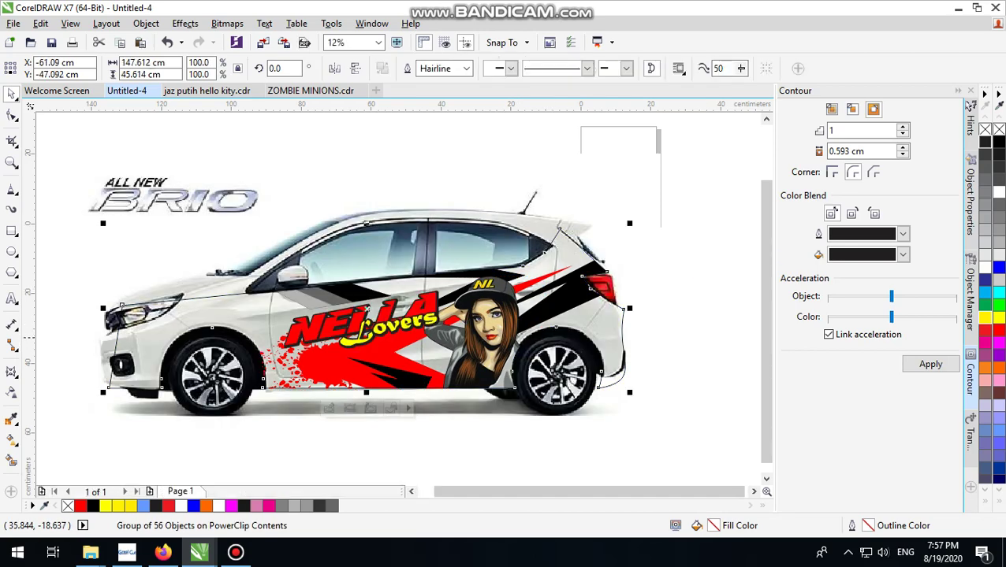
- Inside the PowerClip, move the lower black spike down and rearward so its end reaches behind the portrait
scroll(414, 378, "up", 1)
left_click(427, 387, "ctrl")
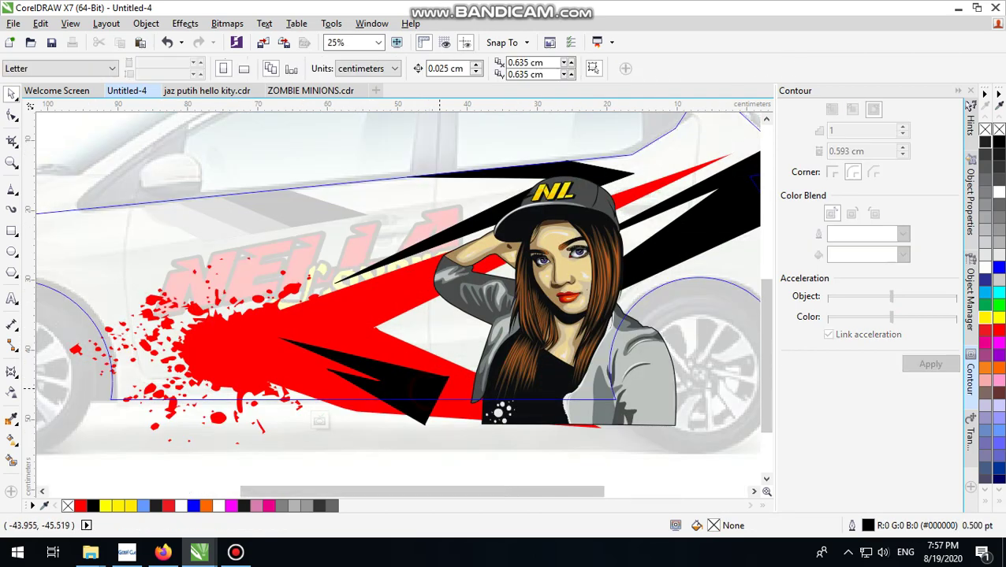
left_click_drag(436, 387, 452, 418)
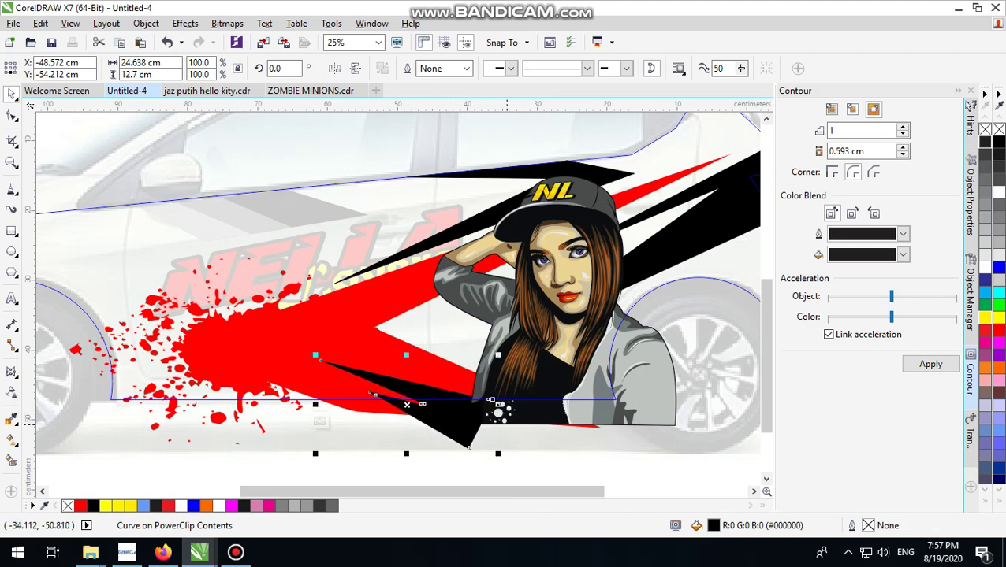
left_click(495, 405)
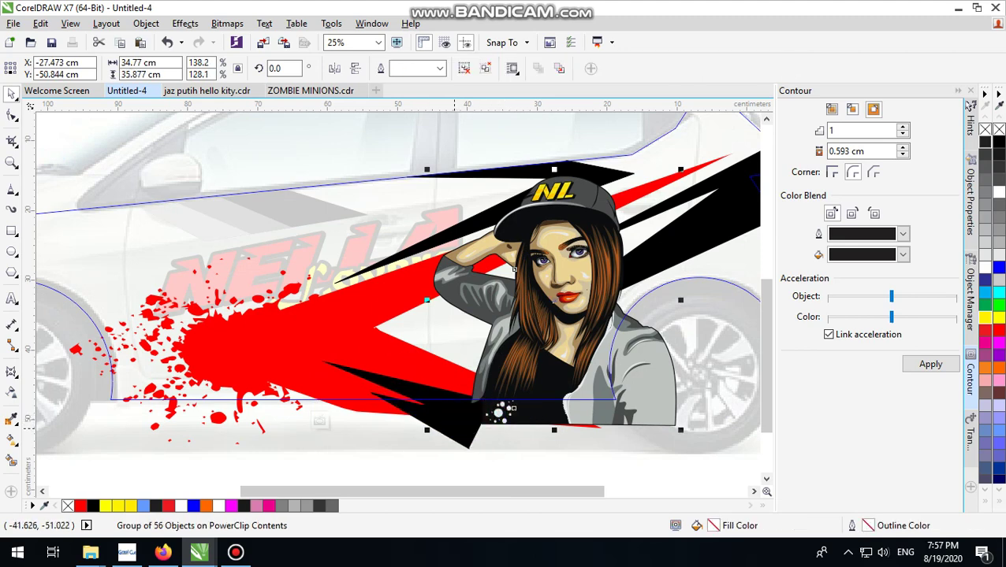
left_click(404, 465, "ctrl")
scroll(404, 465, "down", 2)
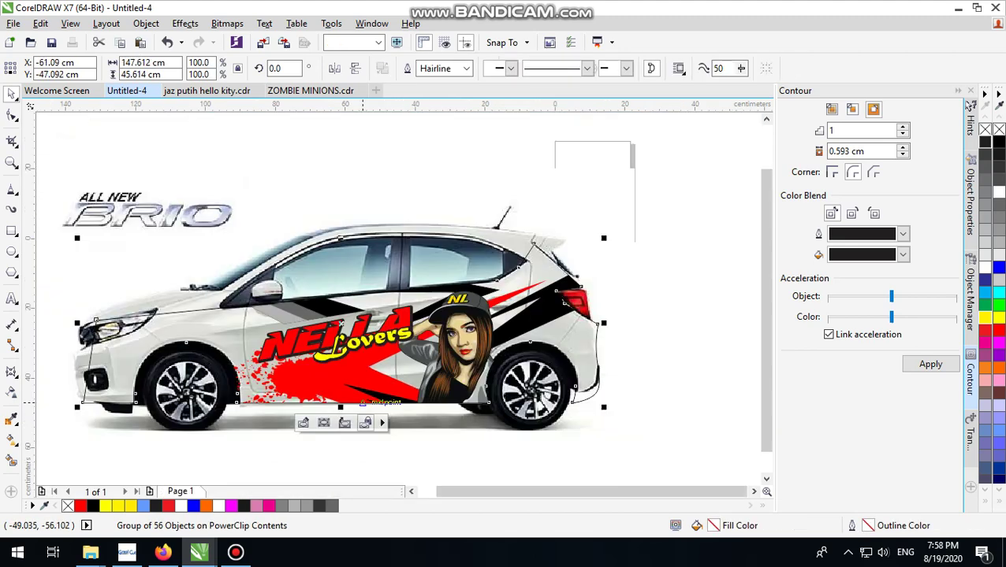
- Enlarge the lower black spike in the PowerClip proportionally to about 34.4 cm wide, extending its tip toward the splatter
left_click(386, 396, "ctrl")
left_click(394, 417)
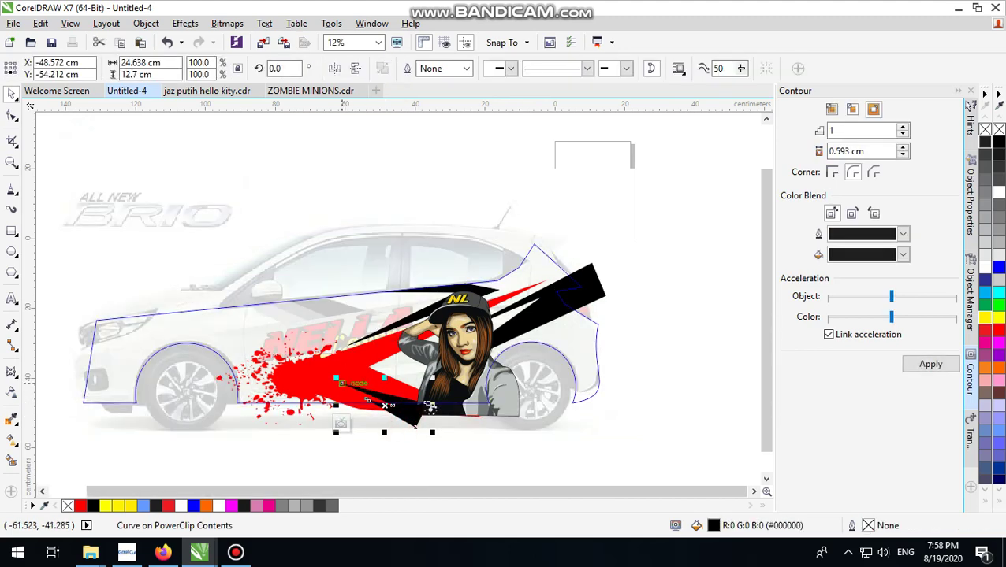
left_click_drag(342, 383, 301, 356)
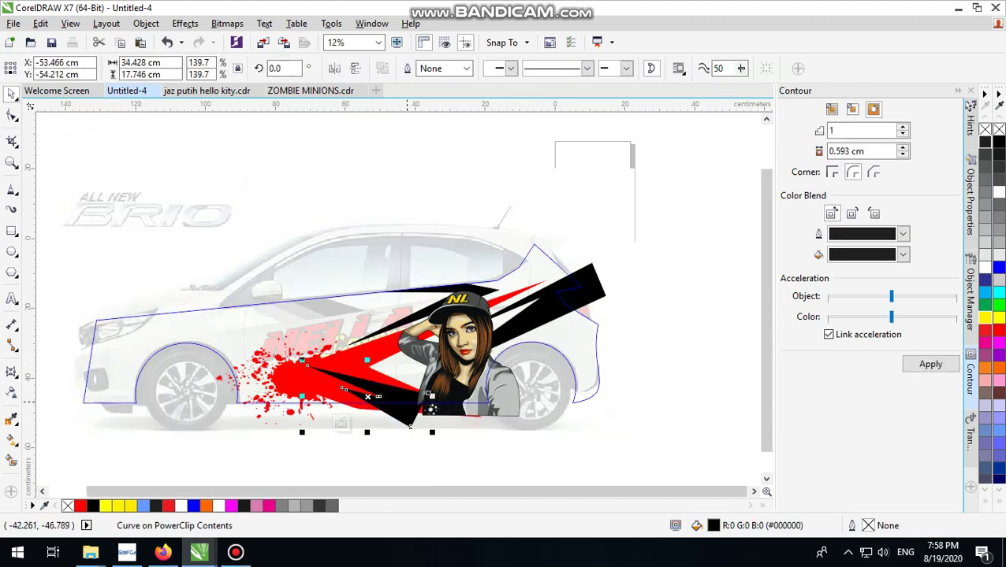
left_click(512, 462, "ctrl")
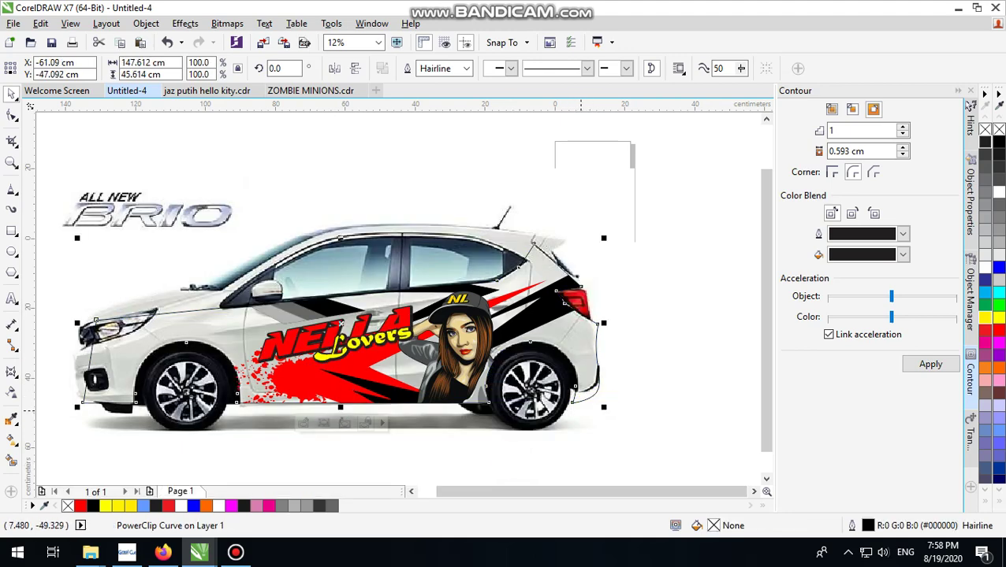
left_click(702, 276)
- Draw a closed angular shape about 18.9 by 12.1 cm over the portrait's elbow and the gap in the red arrow
scroll(417, 378, "up", 1)
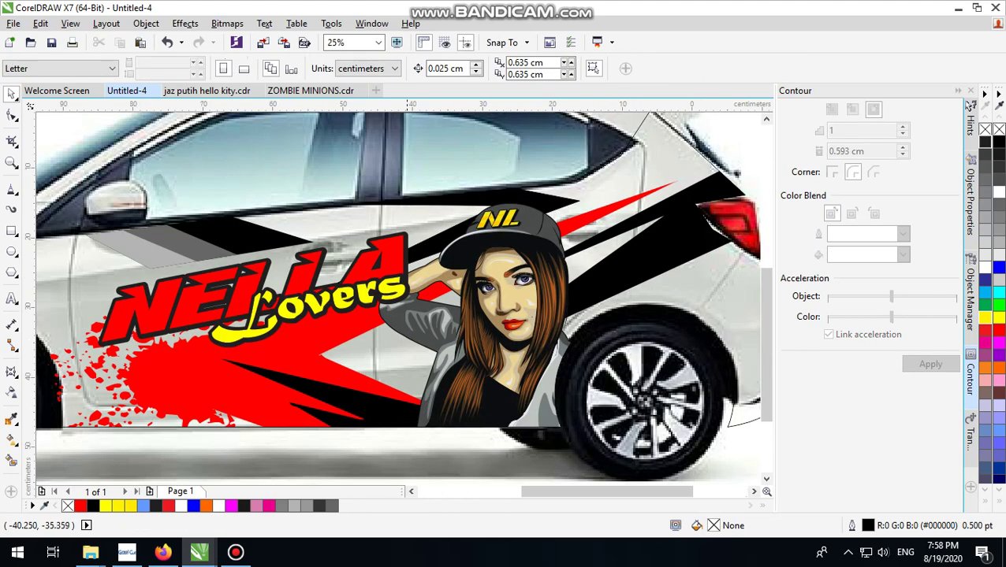
left_click(11, 189)
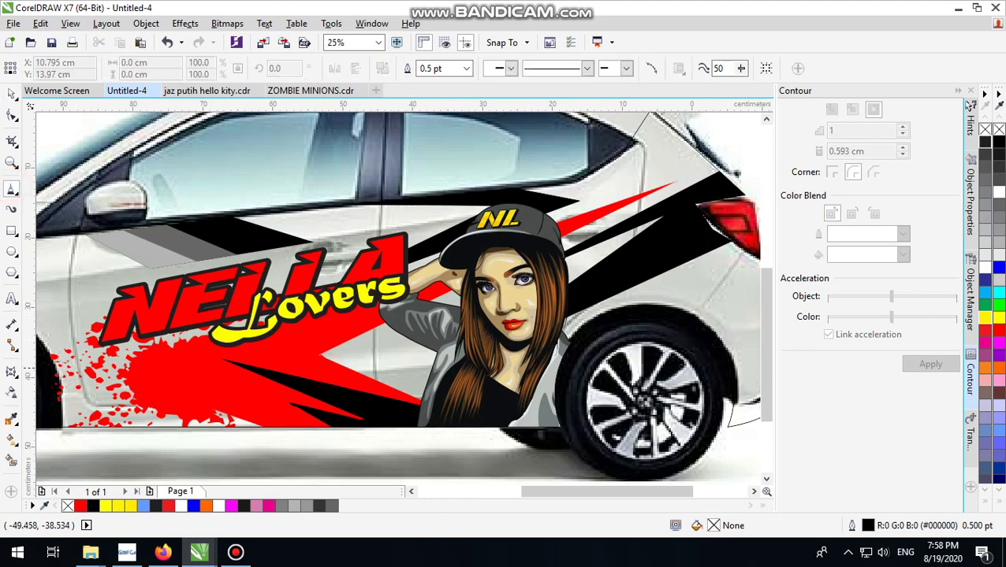
left_click(342, 367)
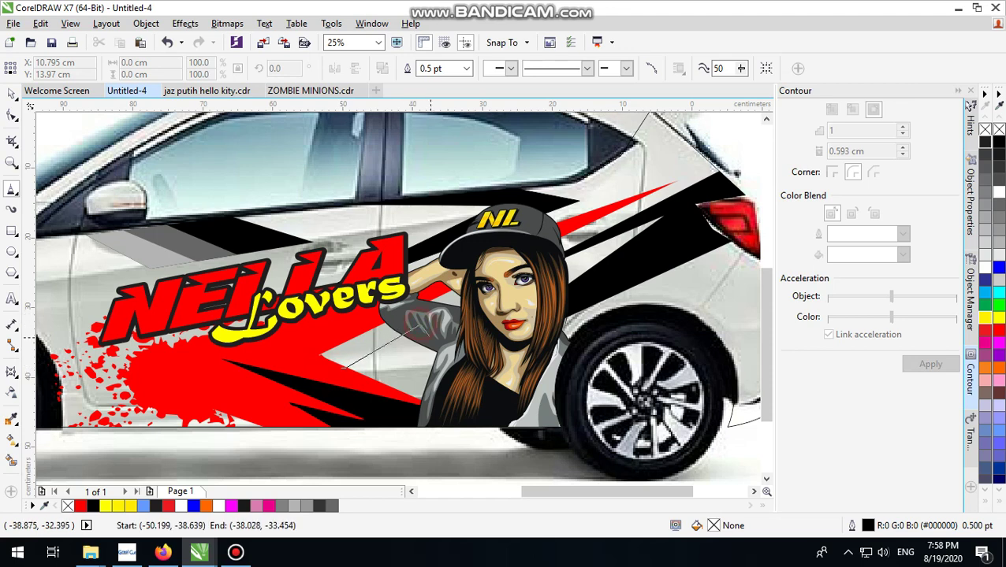
double_click(412, 325)
double_click(470, 347)
double_click(435, 404)
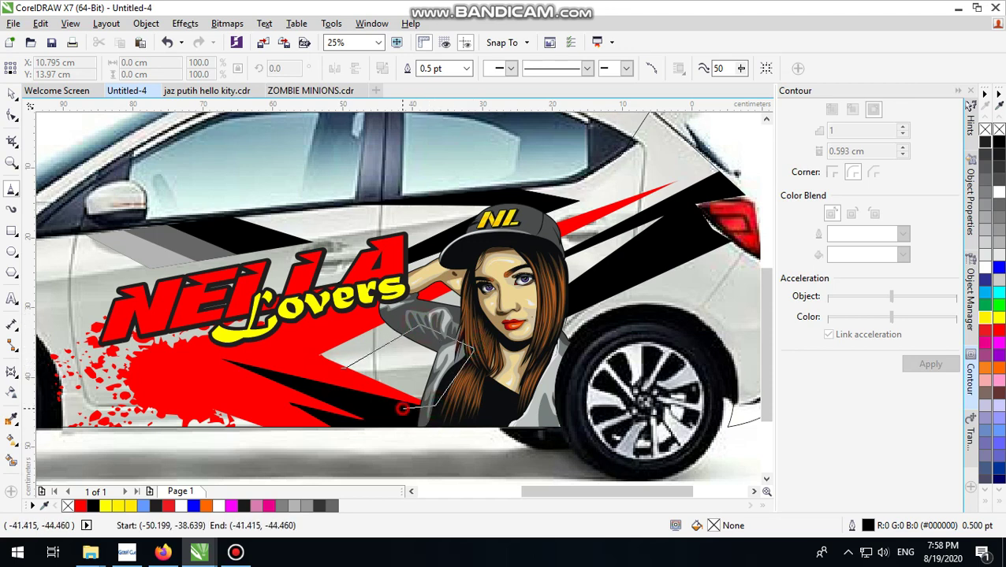
double_click(403, 408)
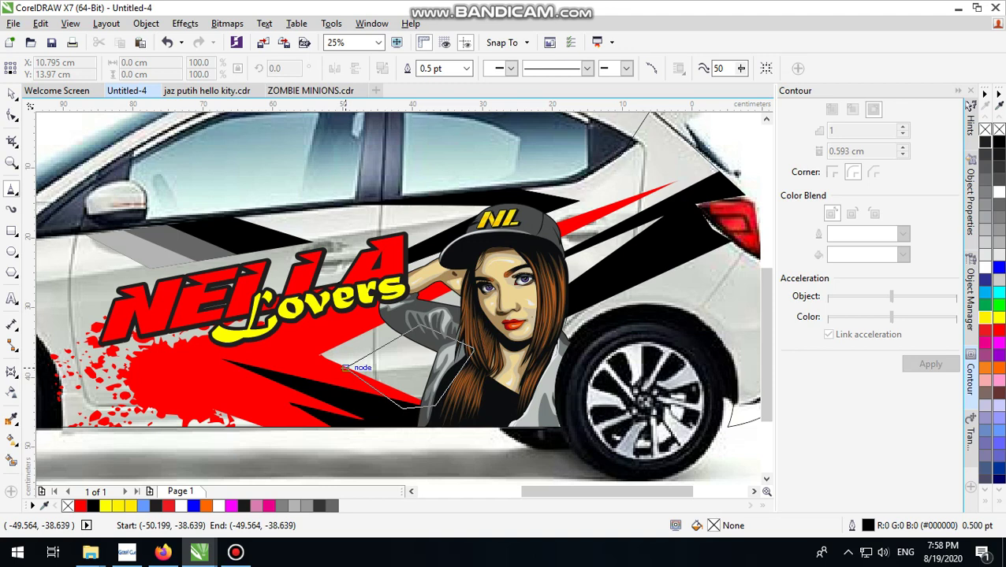
left_click(337, 367)
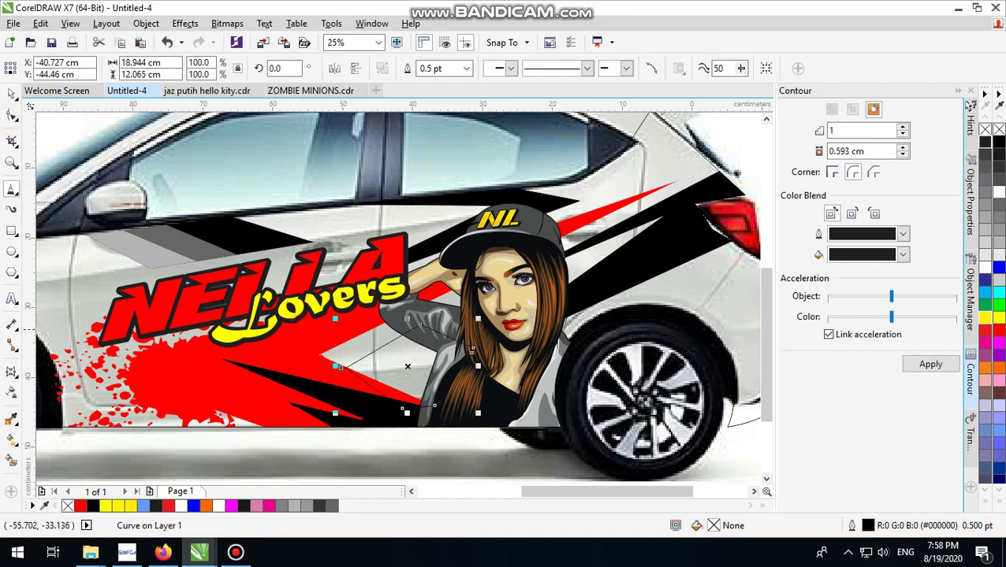
key("F10")
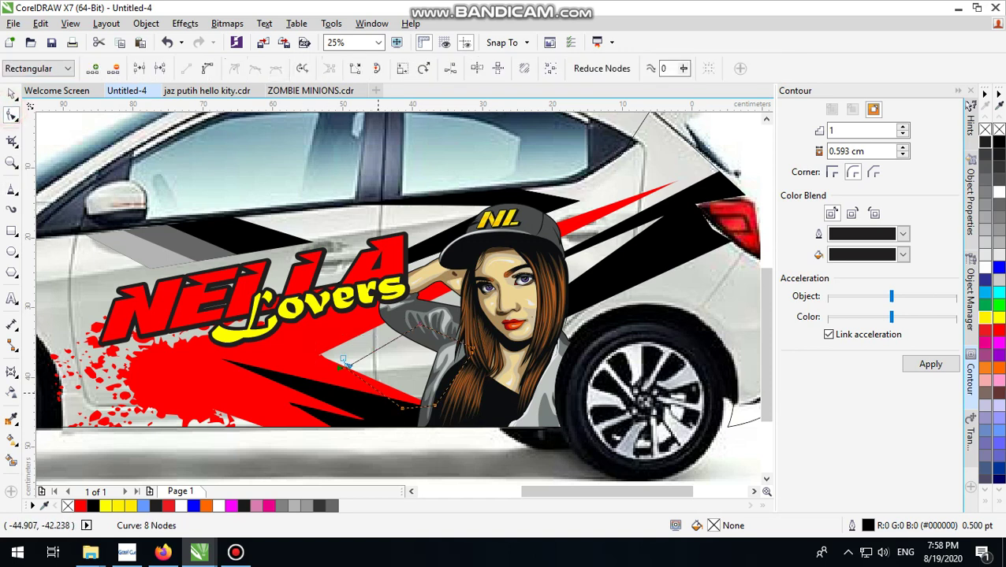
left_click(353, 68)
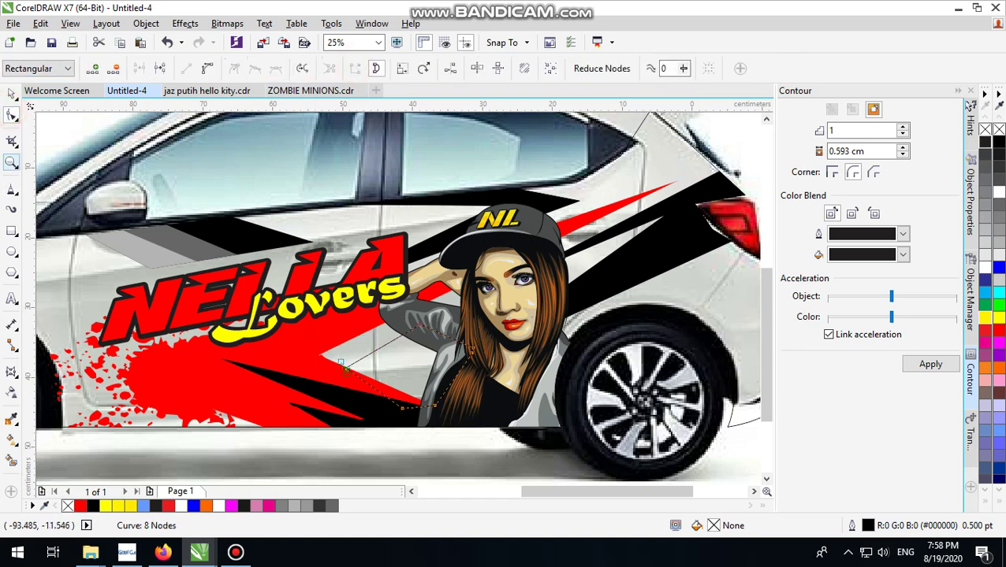
- Fill the new angular shape with black and PowerClip it inside the car body outline
left_click(11, 93)
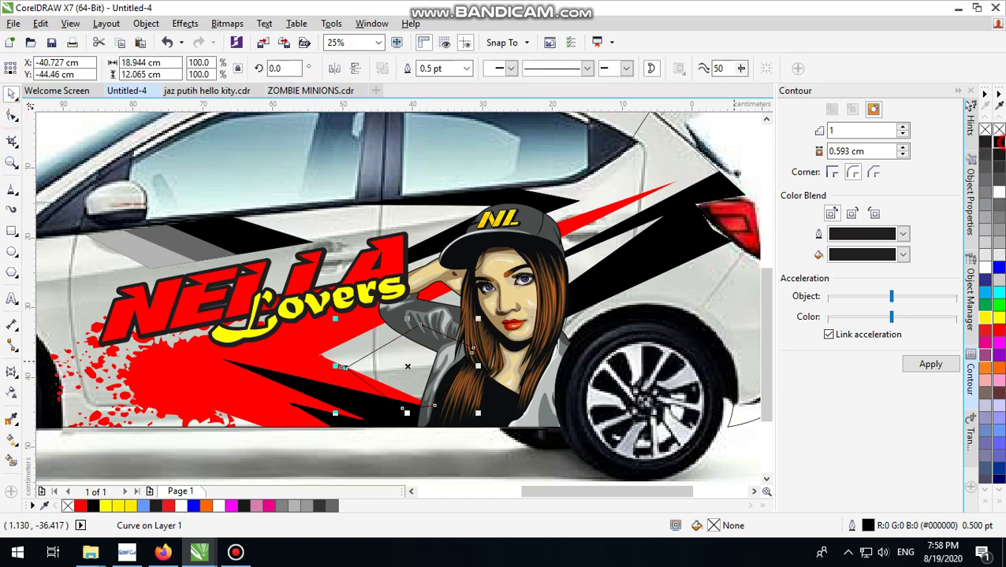
right_click(426, 364)
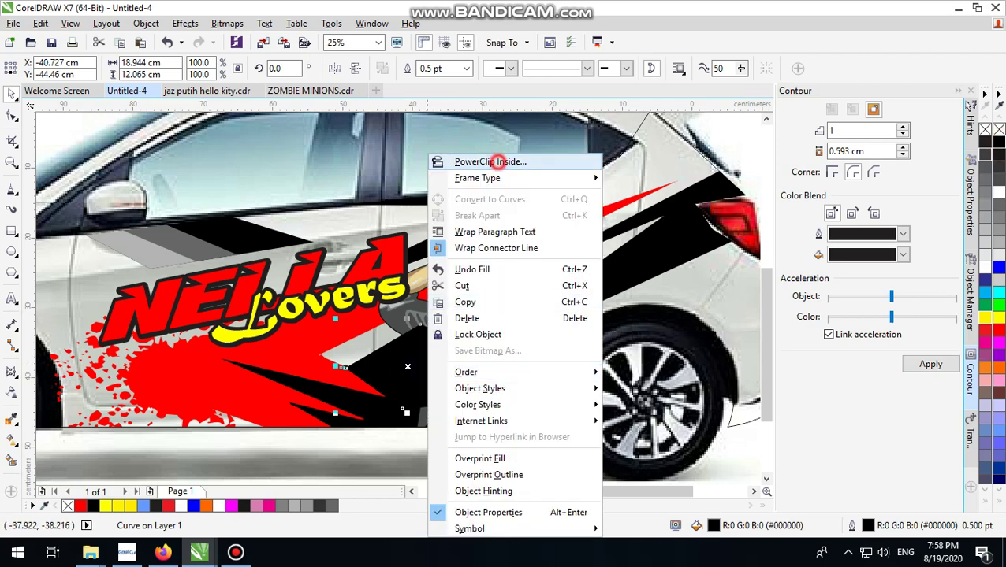
left_click(497, 162)
left_click(403, 379)
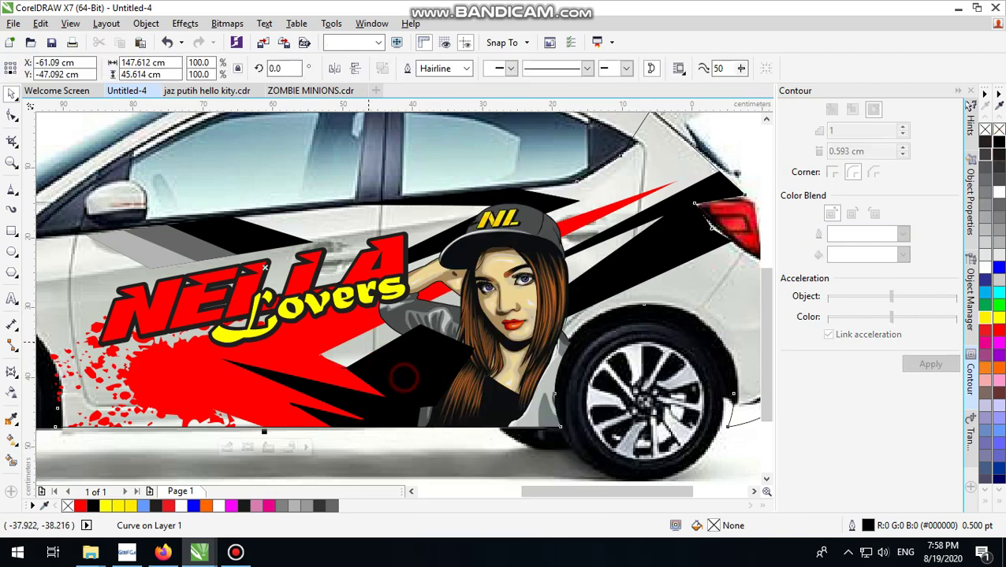
- Inside the car body PowerClip, send the new black angular shape to the back, behind the portrait and red arrow
left_click(403, 378, "ctrl")
left_click(408, 375)
key("shift+Page_Down")
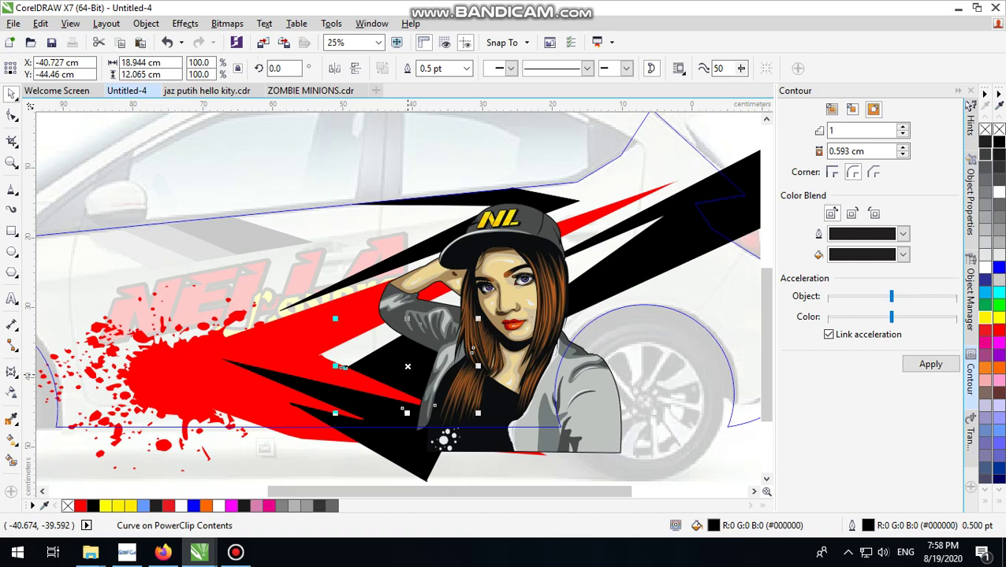
scroll(445, 438, "down", 1)
left_click(679, 296)
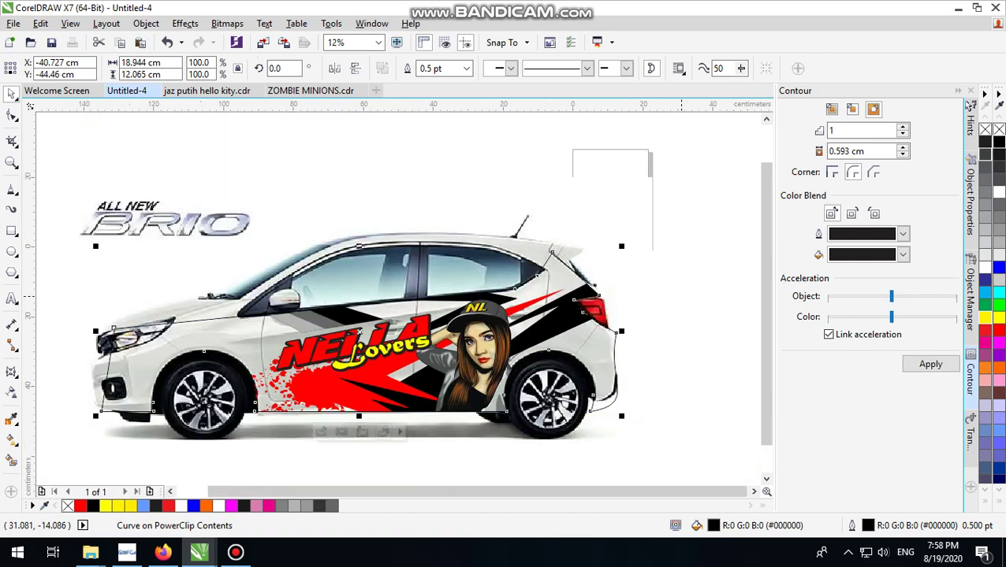
- Inside the PowerClip, move the black angular shape about 5.5 cm rearward and 3 cm down, further behind the portrait
scroll(441, 393, "up", 1)
left_click(425, 381, "ctrl")
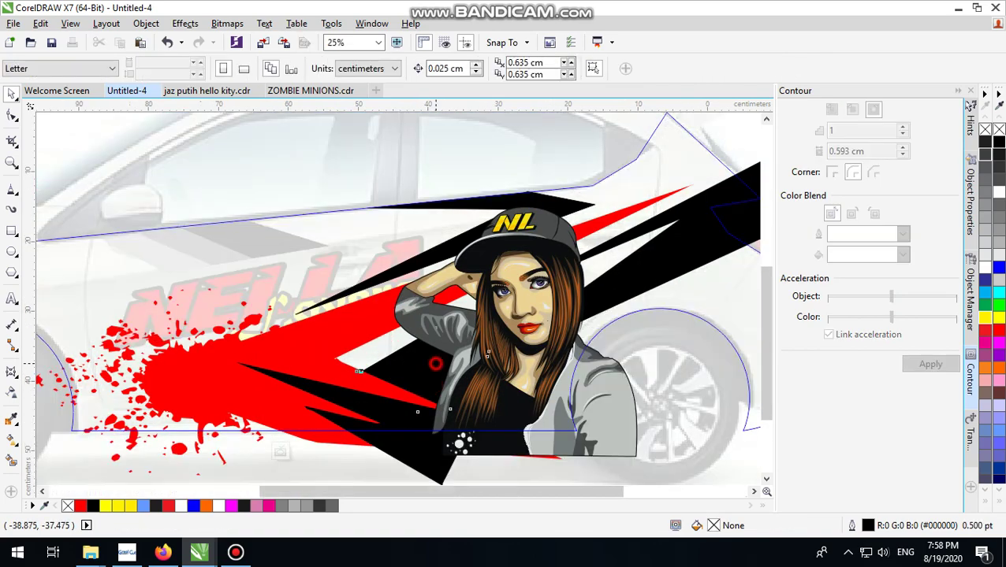
left_click_drag(435, 364, 454, 383)
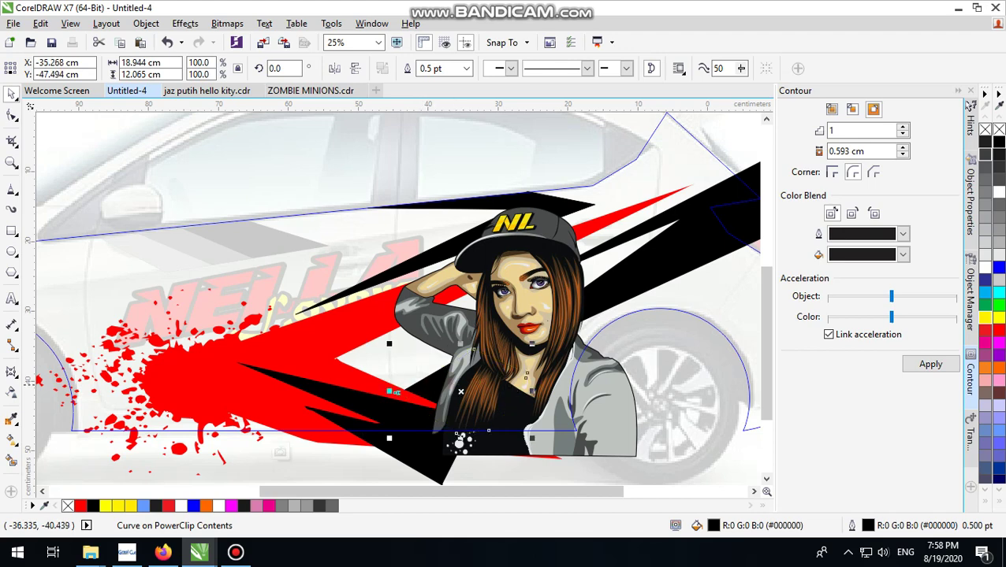
scroll(429, 354, "down", 2)
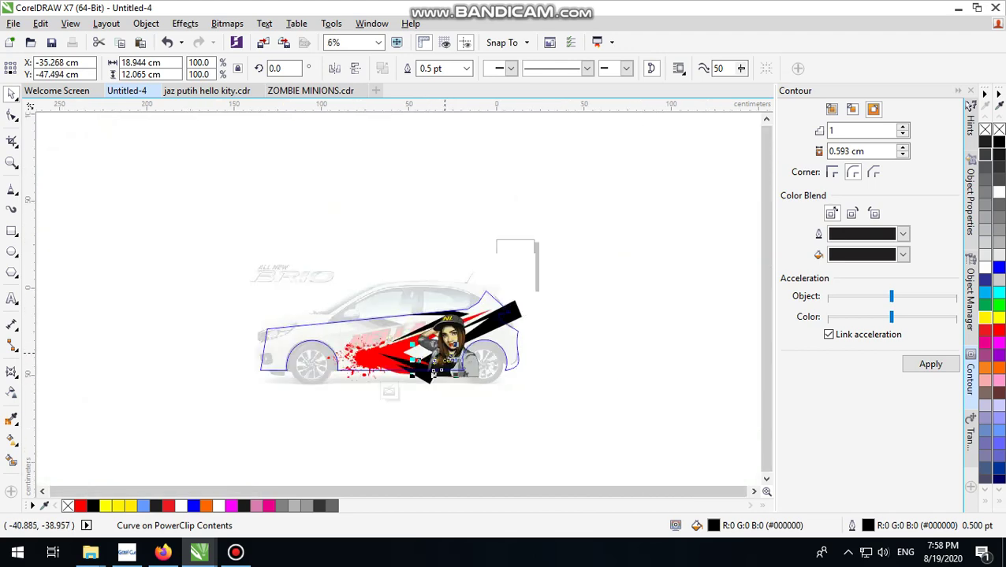
left_click(622, 316)
scroll(455, 327, "up", 1)
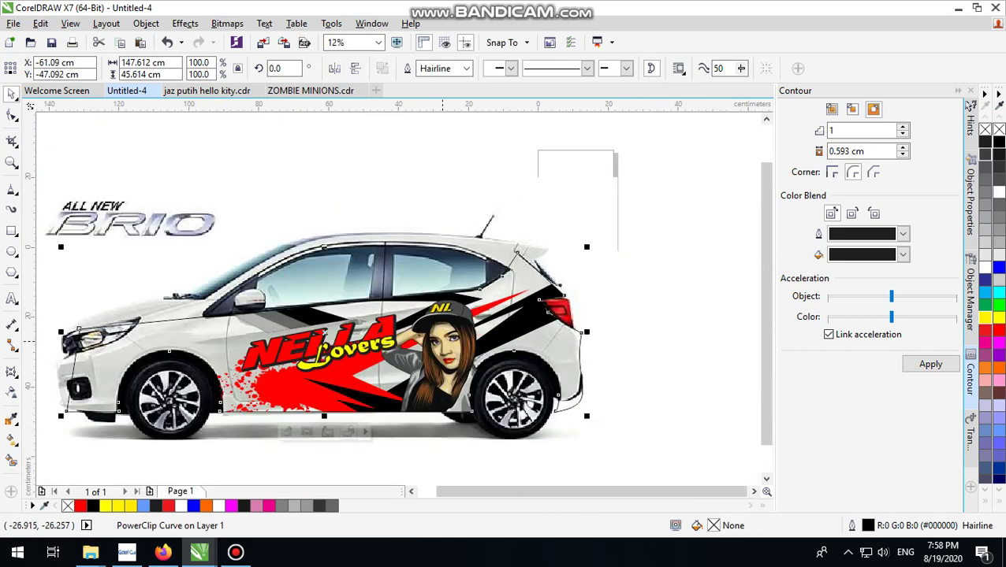
left_click(669, 303)
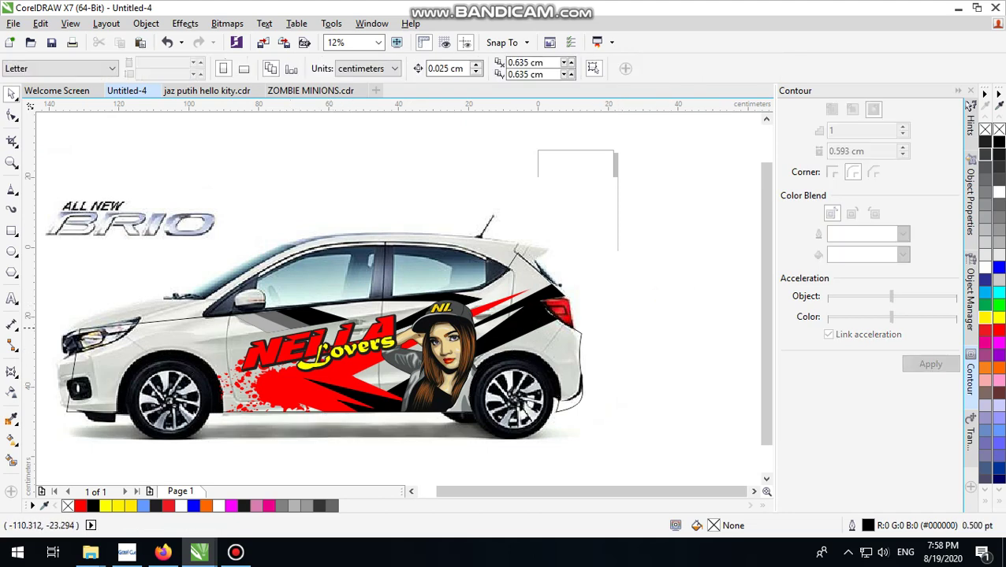
- Collapse the Contour docker and remove the outline from the car body PowerClip shape
scroll(402, 300, "up", 1)
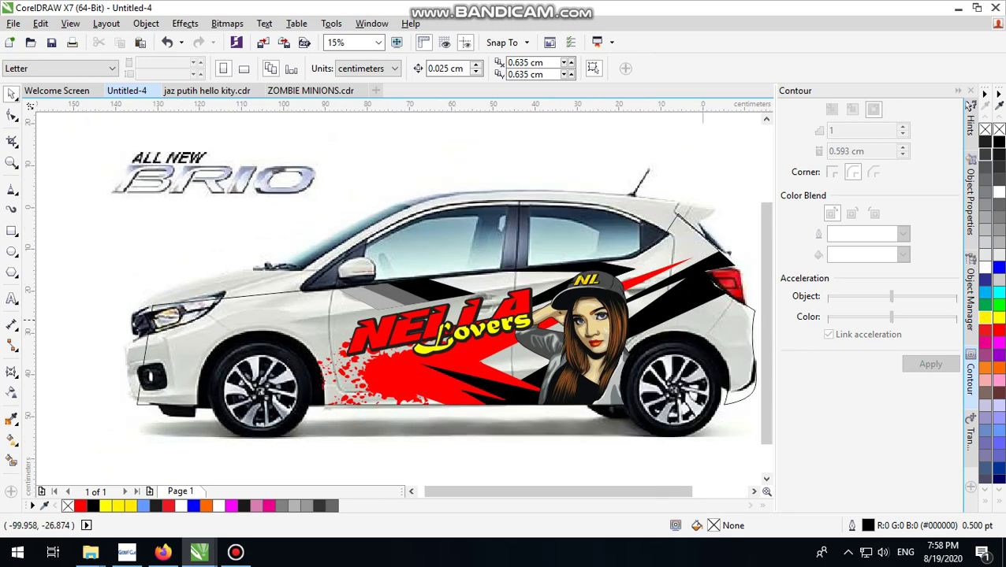
left_click(958, 90)
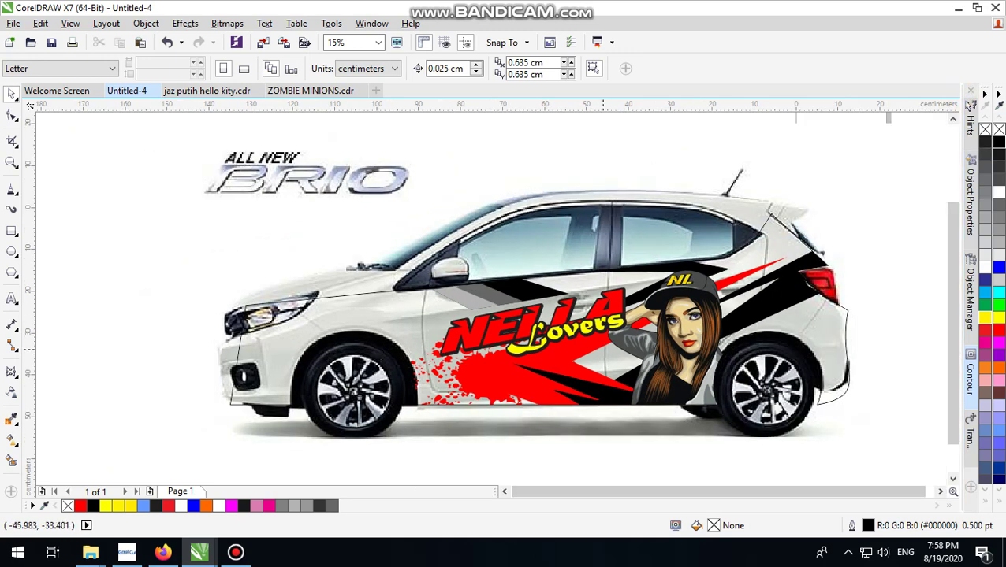
scroll(606, 354, "up", 1)
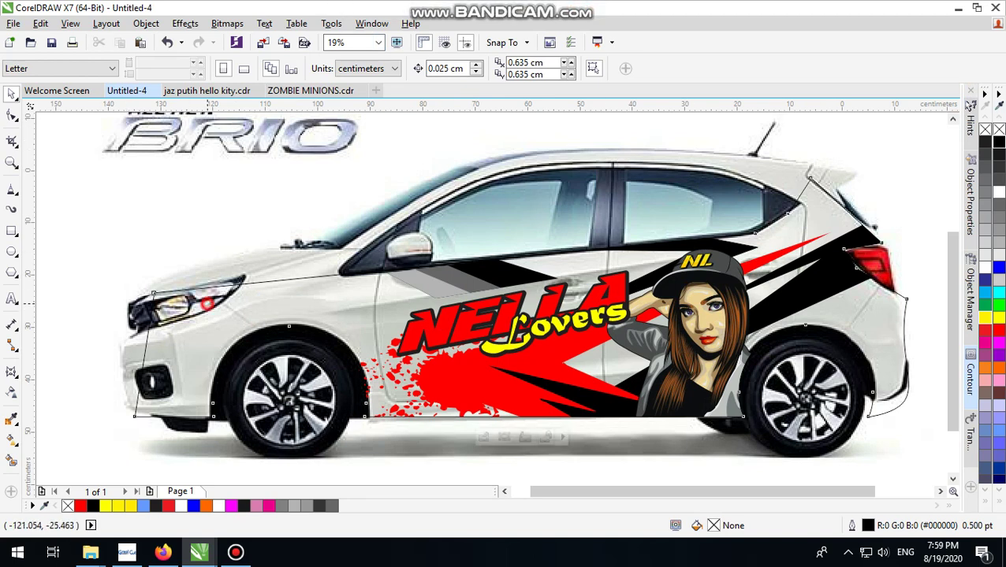
left_click(207, 305)
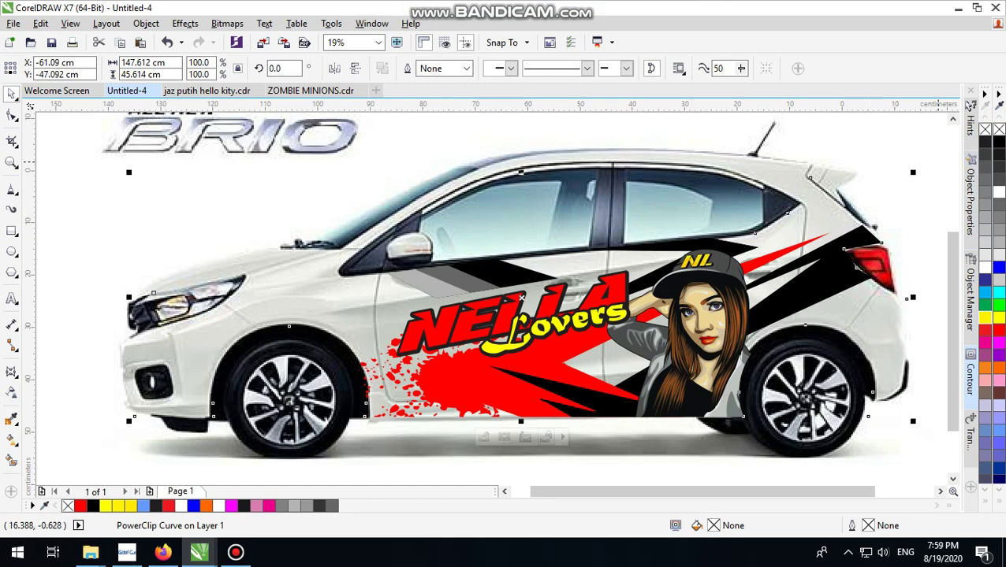
left_click(45, 267)
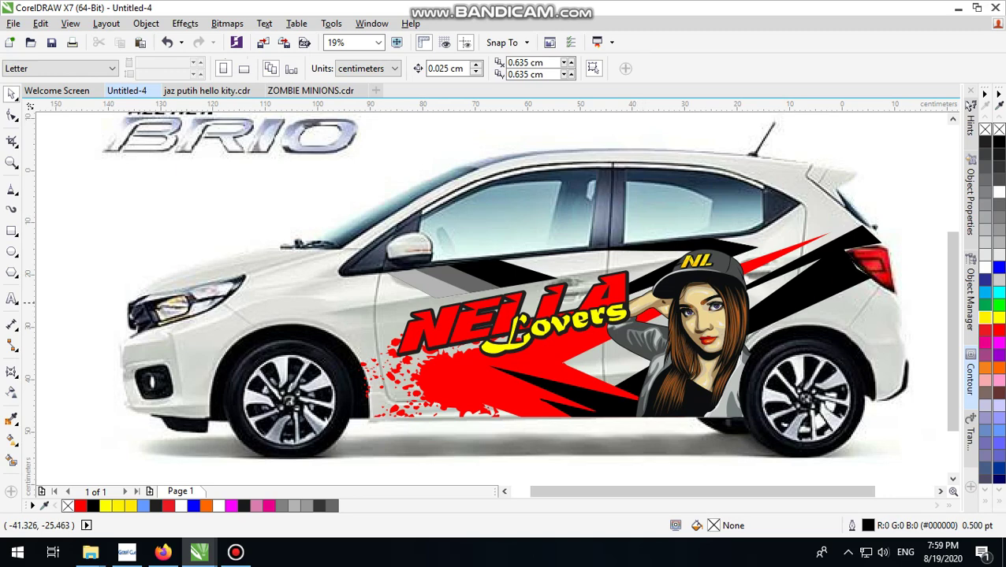
- Review the finished sticker over the whole side of the car, checking the lettering, splatter, portrait and black accent shapes
scroll(627, 302, "down", 2)
scroll(406, 331, "up", 3)
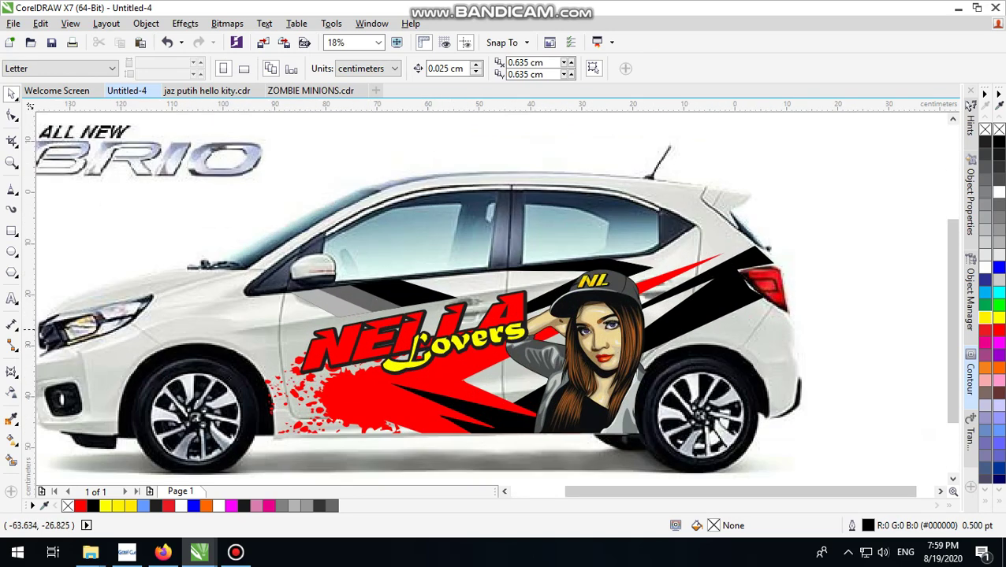
scroll(734, 276, "down", 1)
scroll(621, 297, "up", 1)
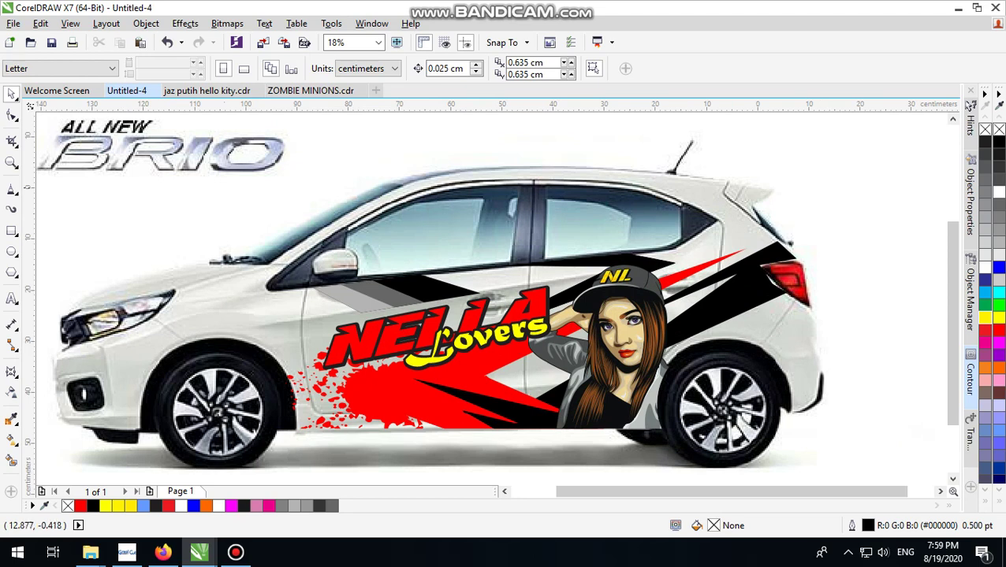
left_click(873, 225)
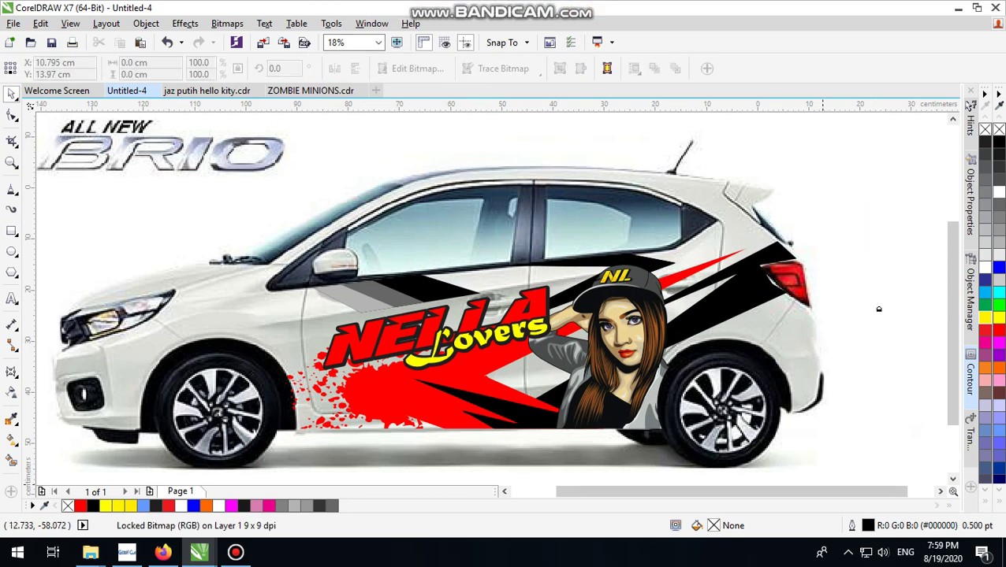
mouse_move(198, 552)
left_click(915, 218)
left_click_drag(907, 235, 886, 258)
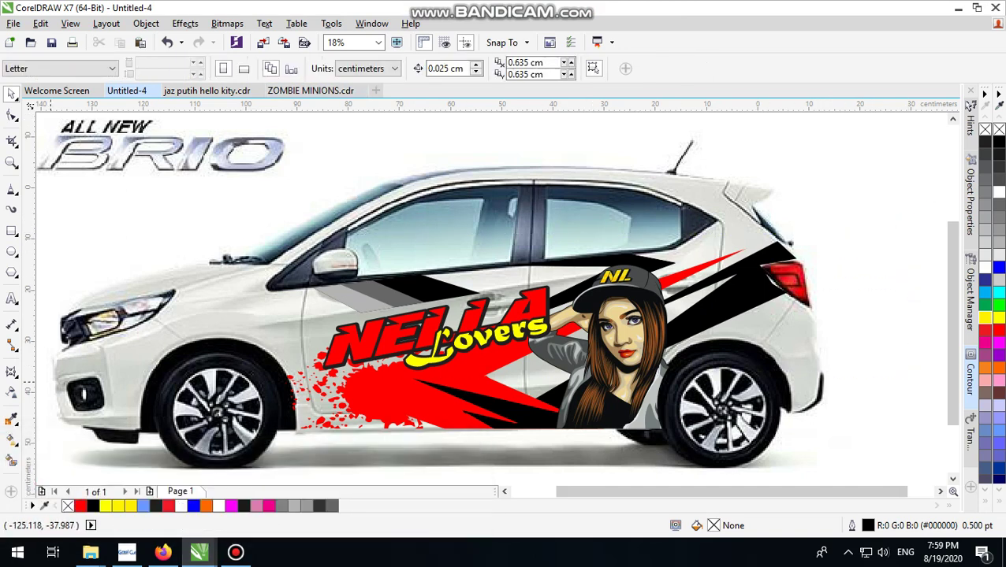
left_click_drag(50, 382, 11, 391)
key("space")
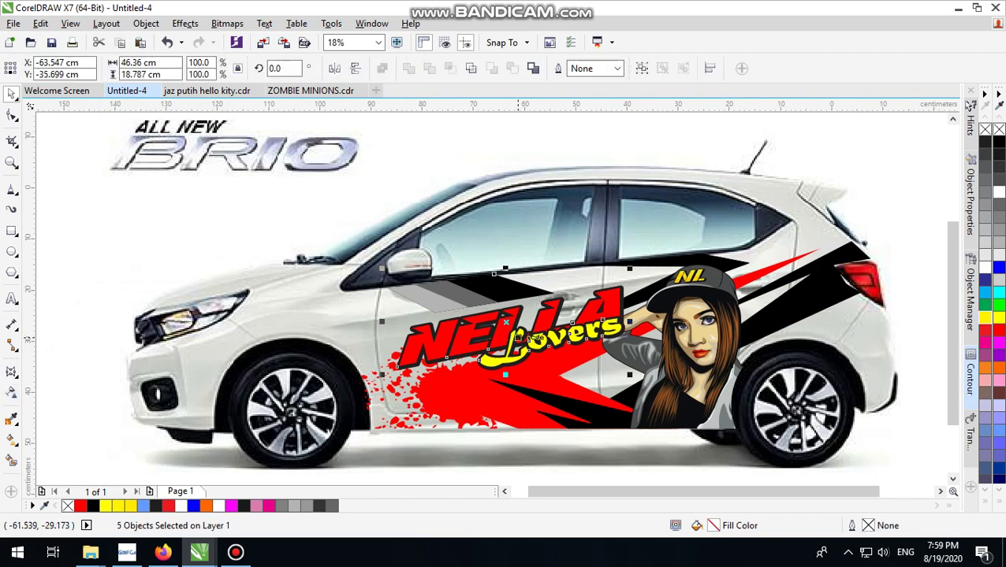
scroll(473, 339, "down", 2)
scroll(634, 327, "up", 2)
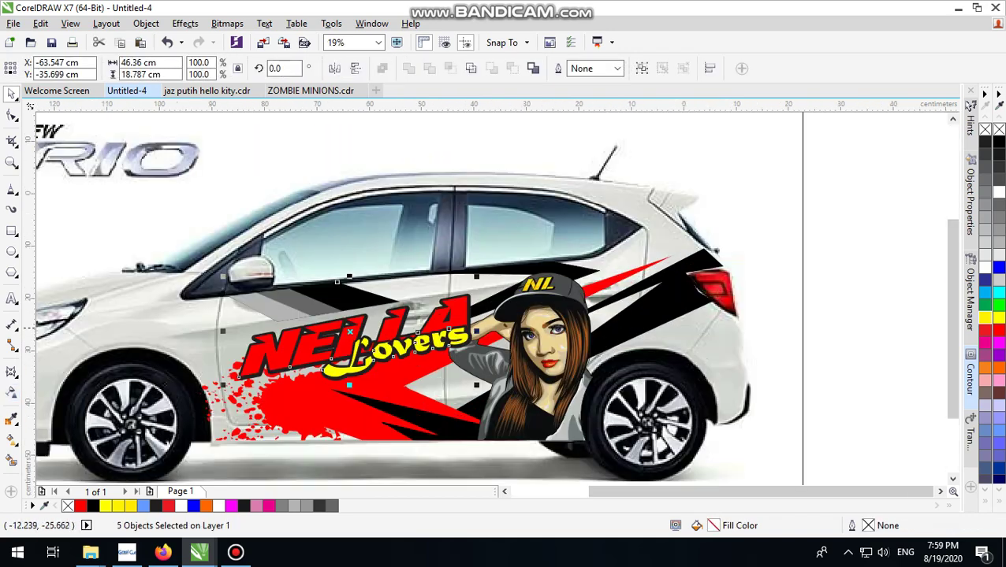
scroll(683, 341, "down", 2)
scroll(605, 344, "up", 2)
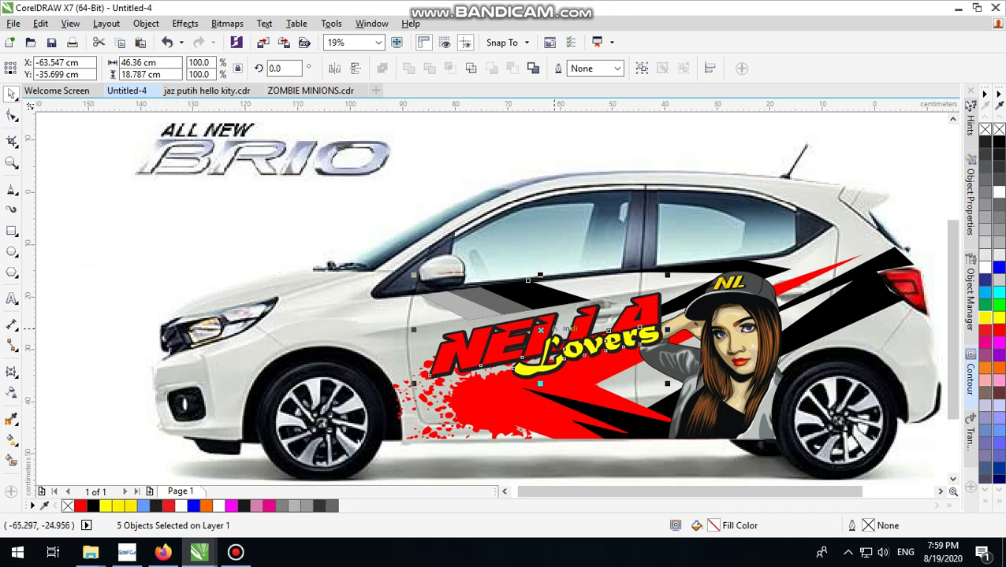
left_click(920, 168)
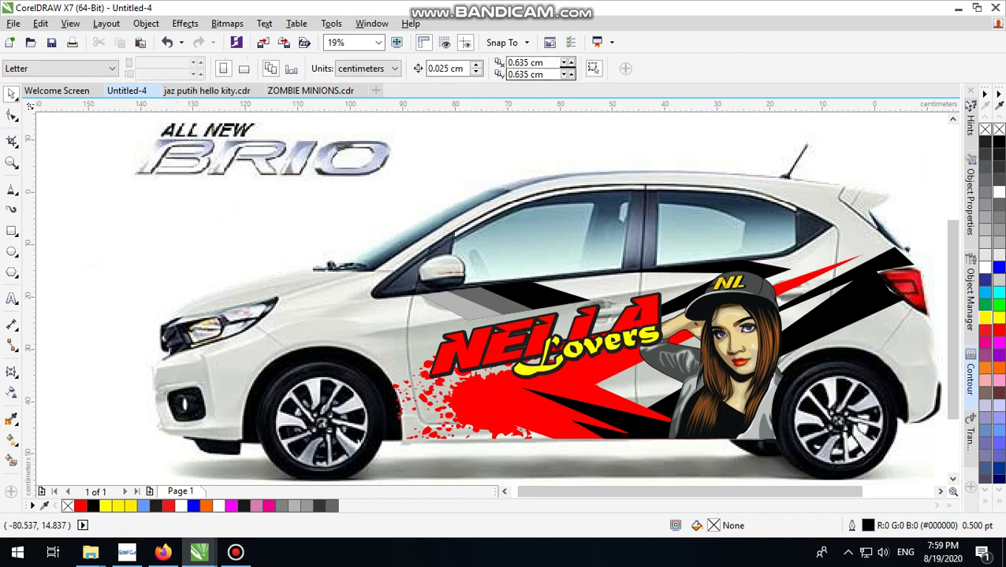